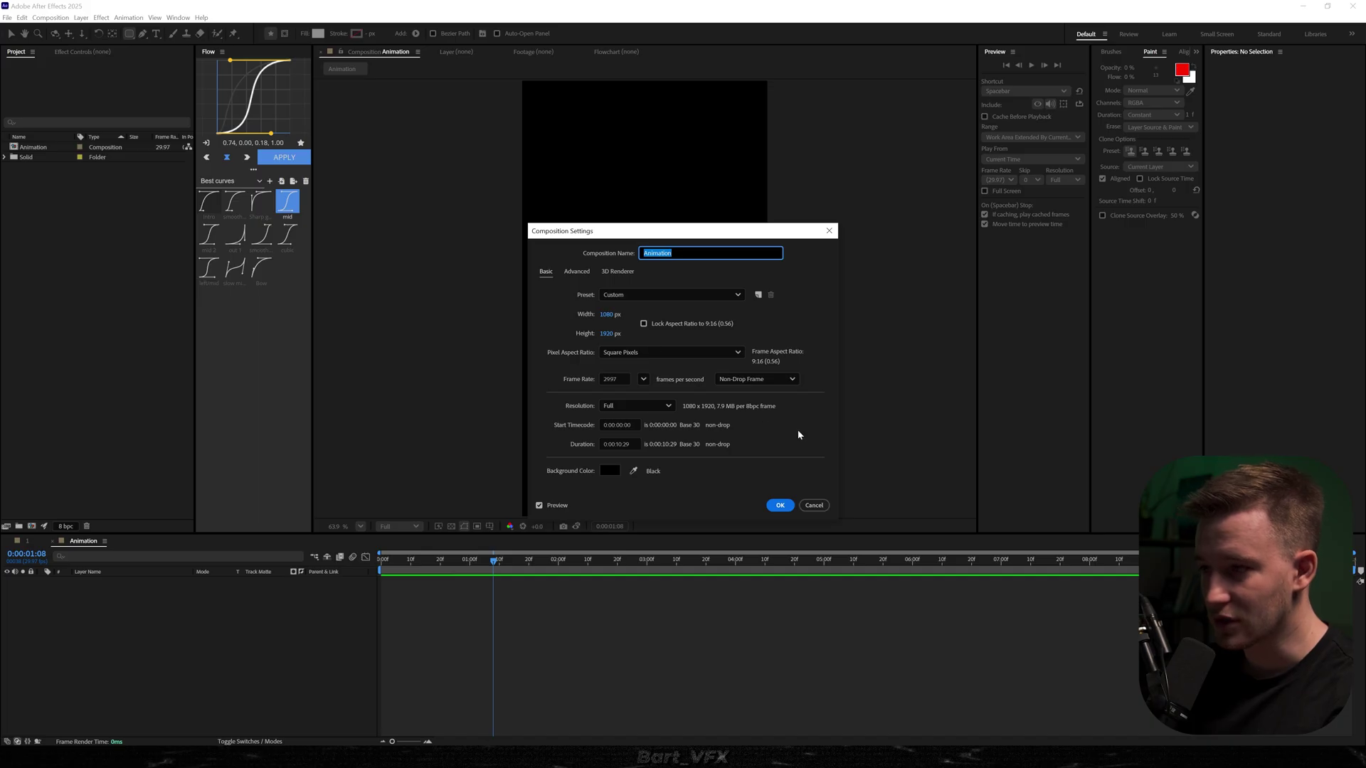
Step: Accept the Animation composition settings and draw a small white circle near the centre
click(780, 507)
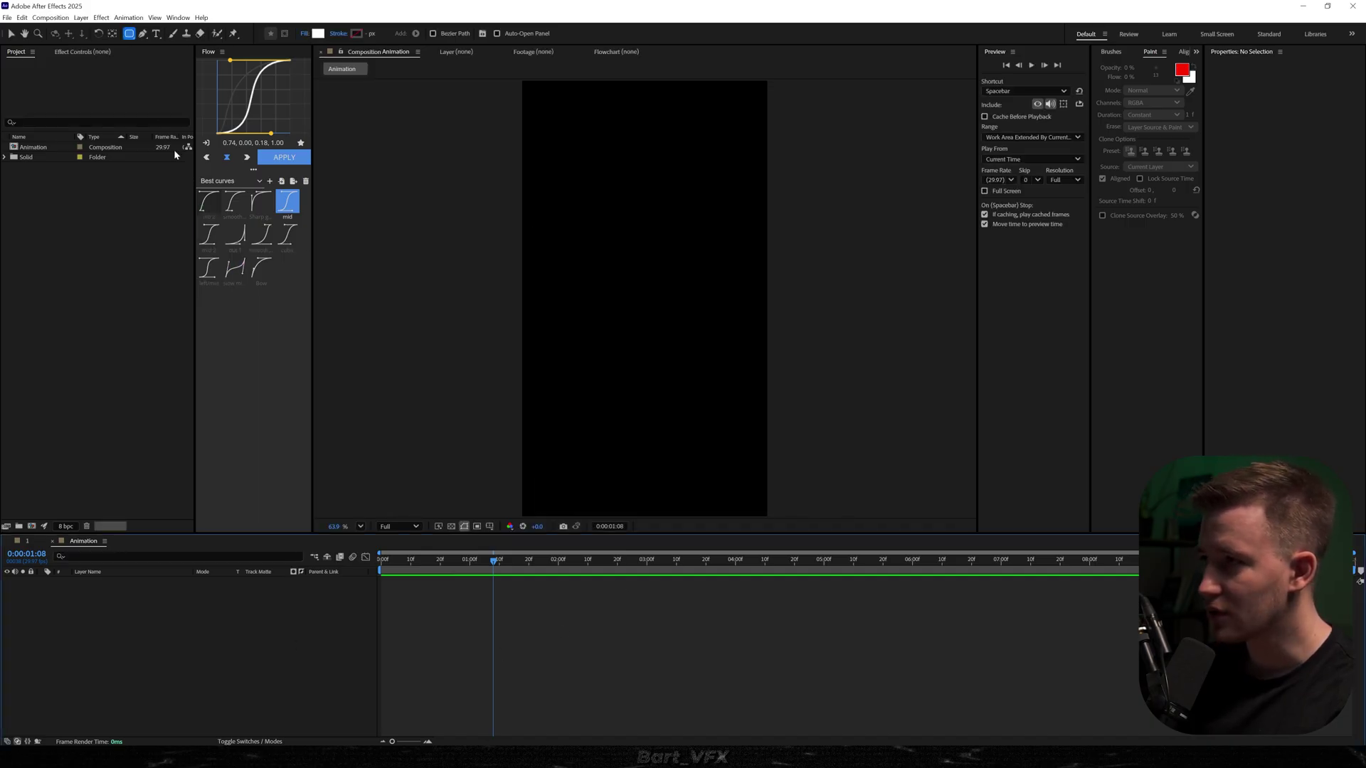
click(127, 37)
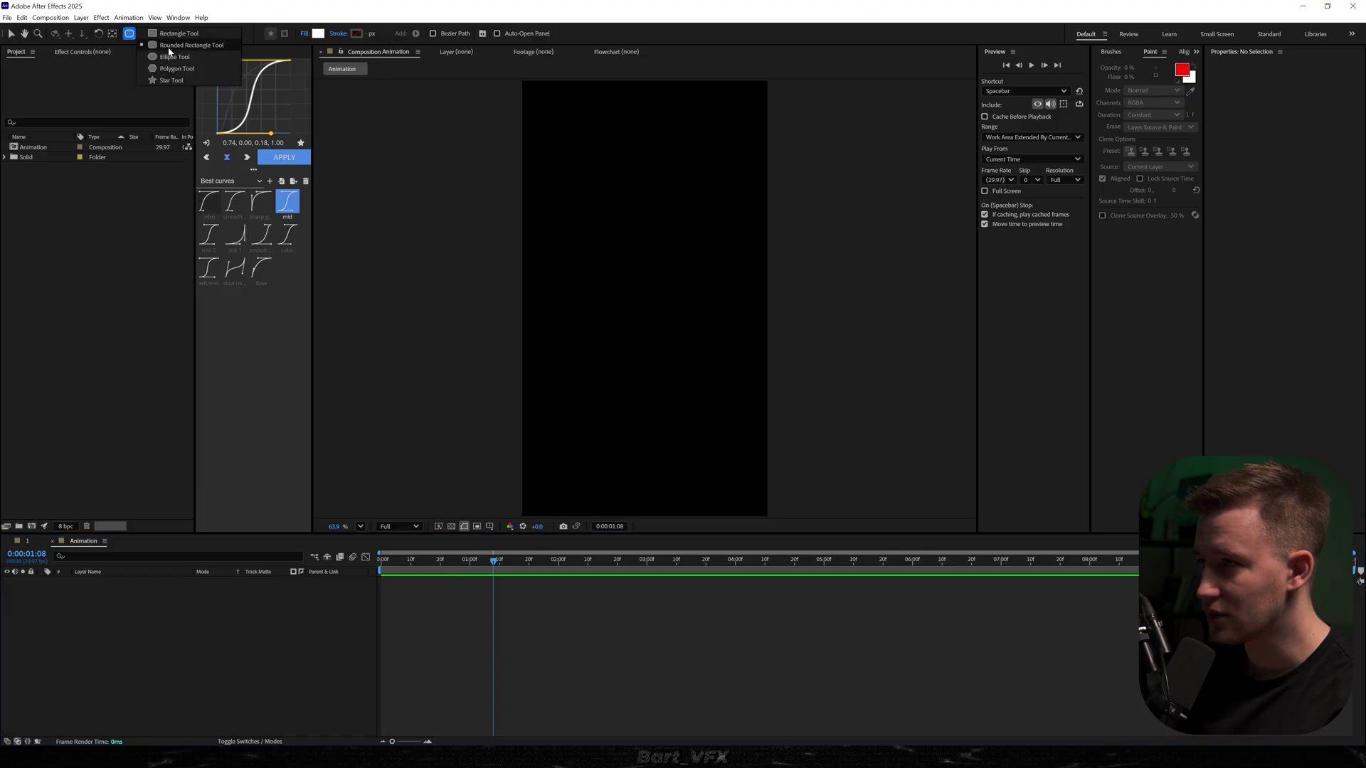
click(170, 40)
drag(639, 298, 656, 282)
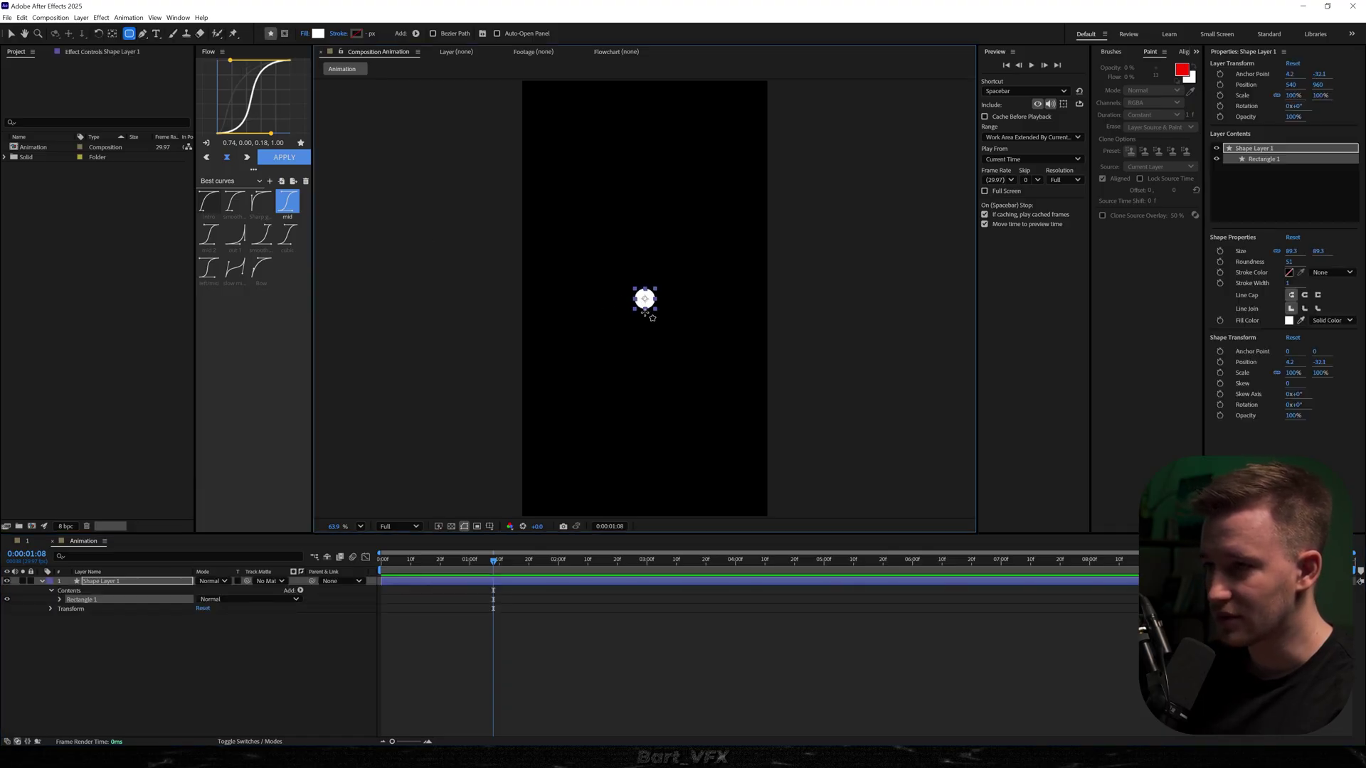
scroll(649, 303, up, 2)
scroll(634, 289, up, 2)
scroll(631, 287, up, 1)
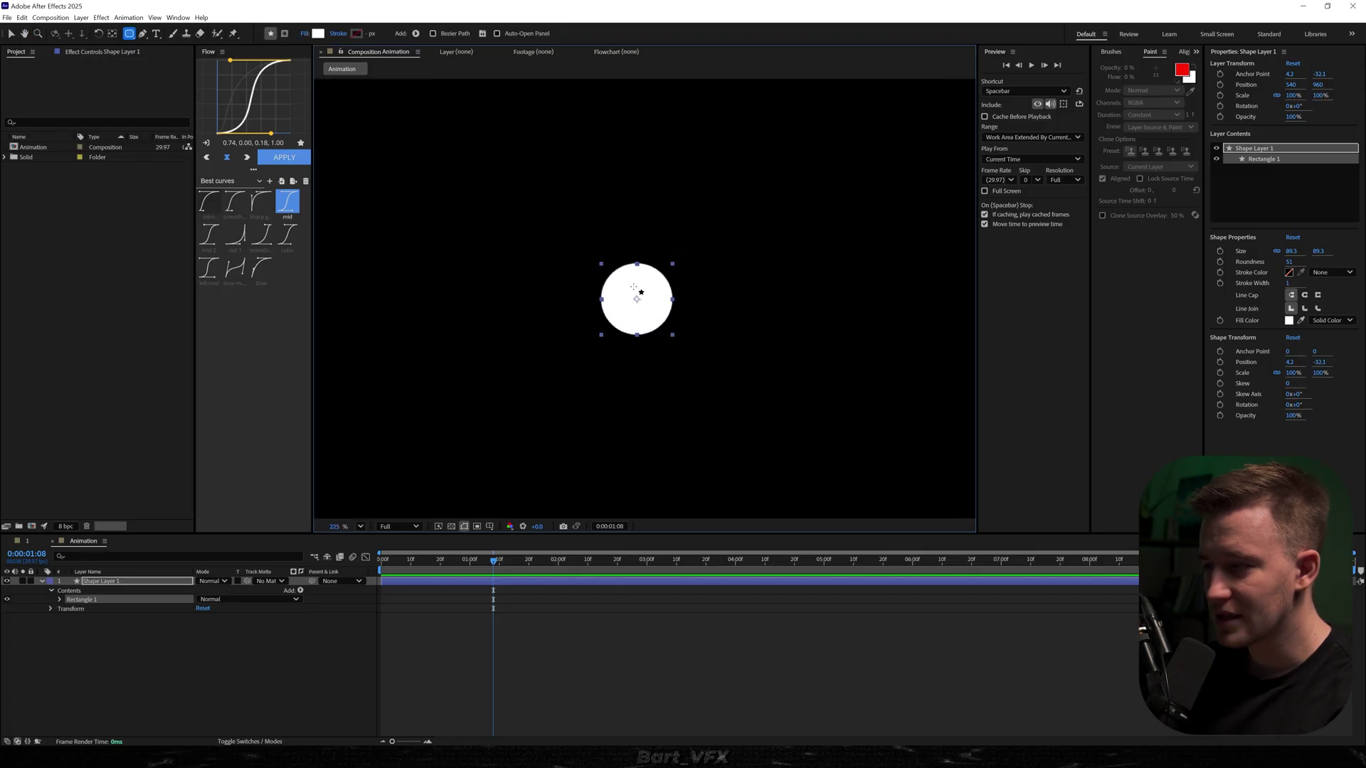
Step: Rename the circle's shape layer to Frame and return to the timeline start
key(v)
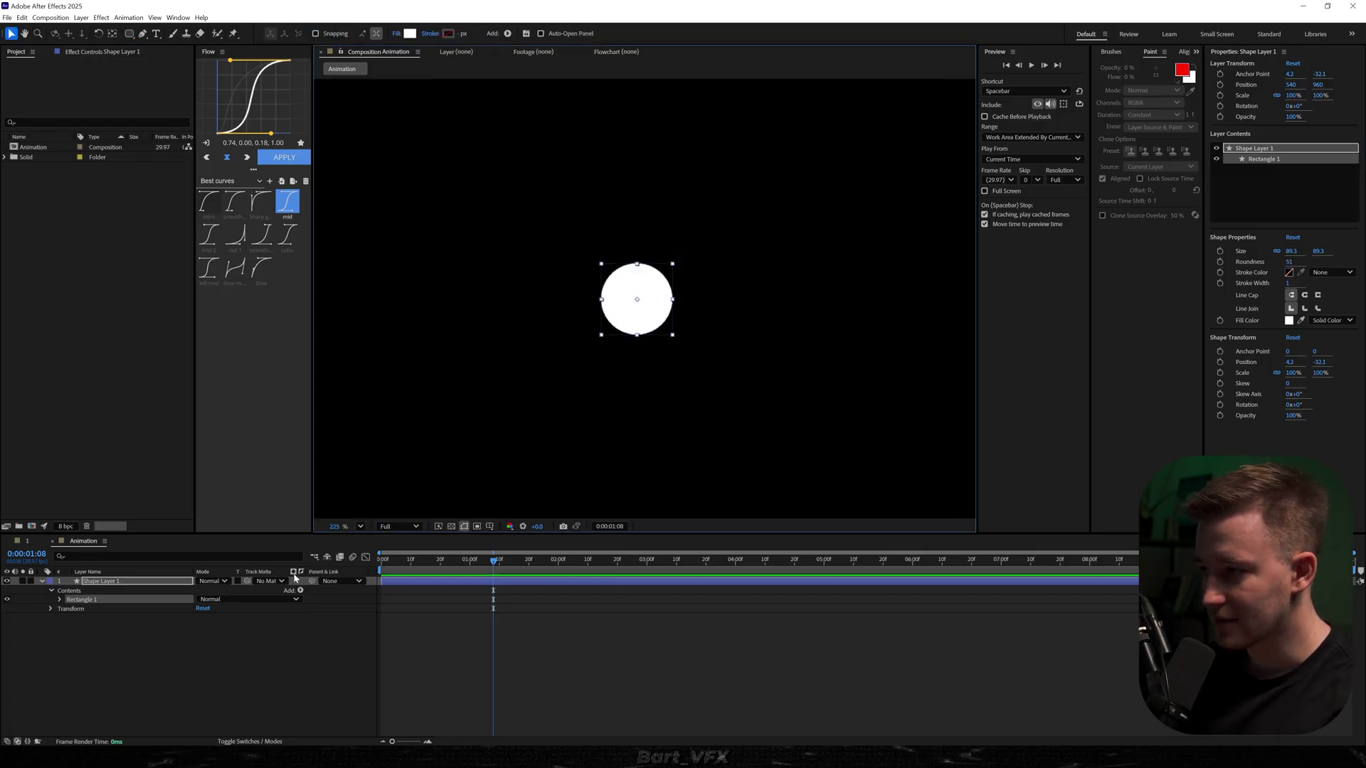
key(Return)
text(Frame)
key(Return)
drag(493, 566, 380, 566)
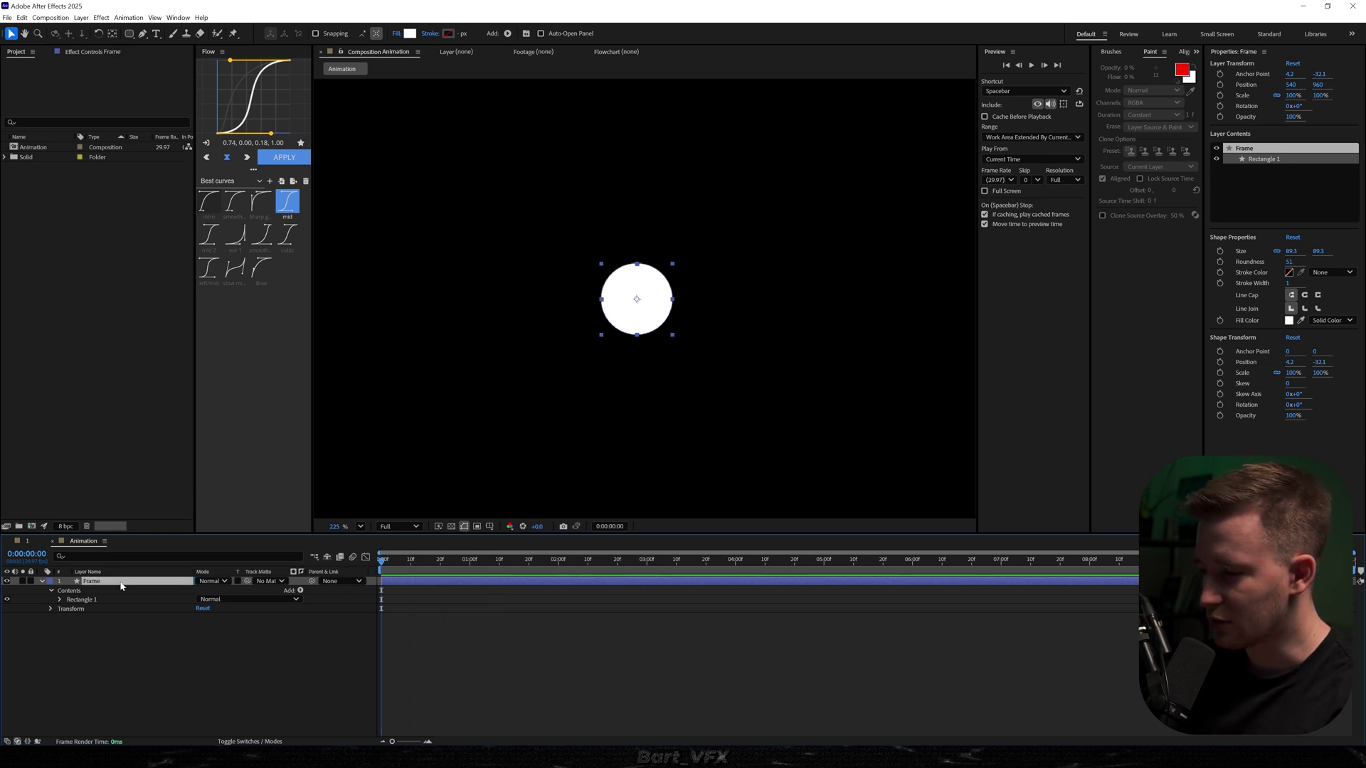
key(p)
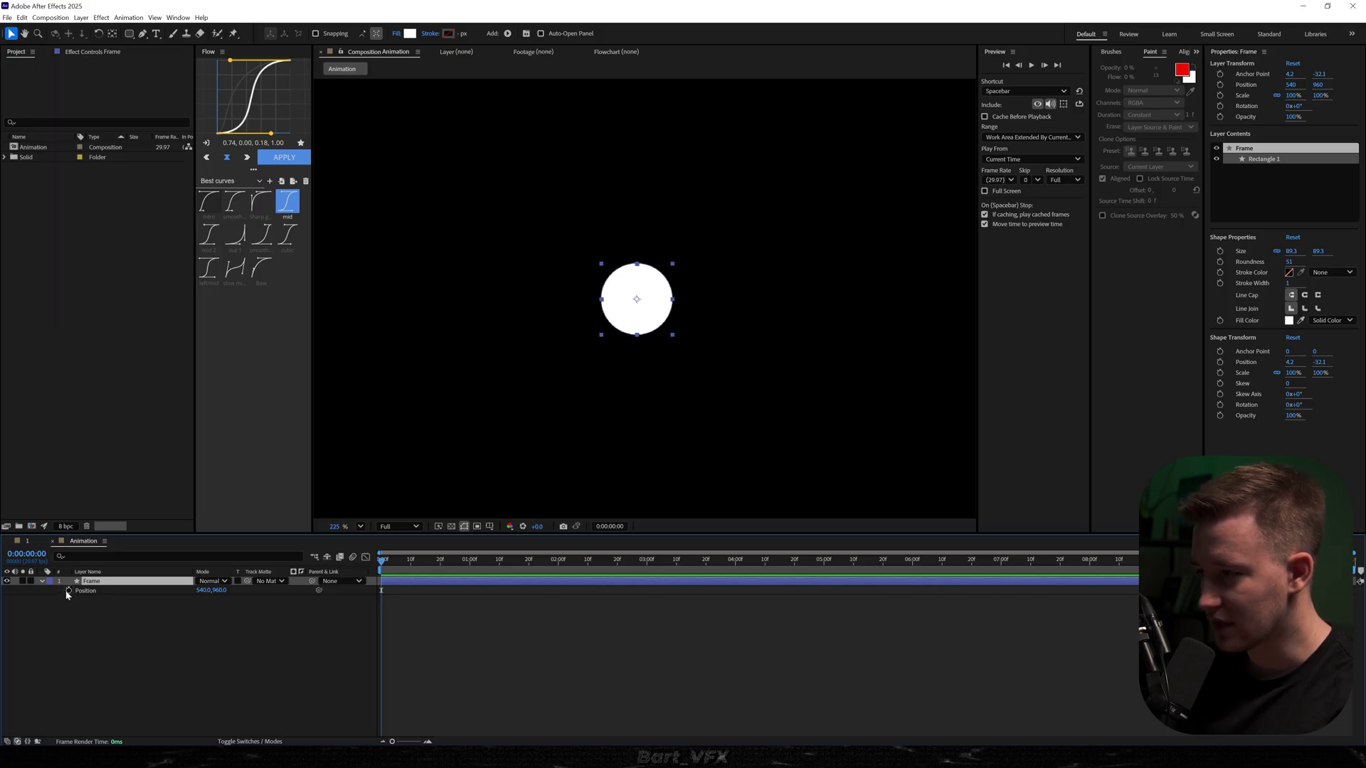
Step: Keyframe Frame's Position so the circle rises from about 540,1127 to 540,960, then preview
click(67, 591)
drag(384, 591, 423, 592)
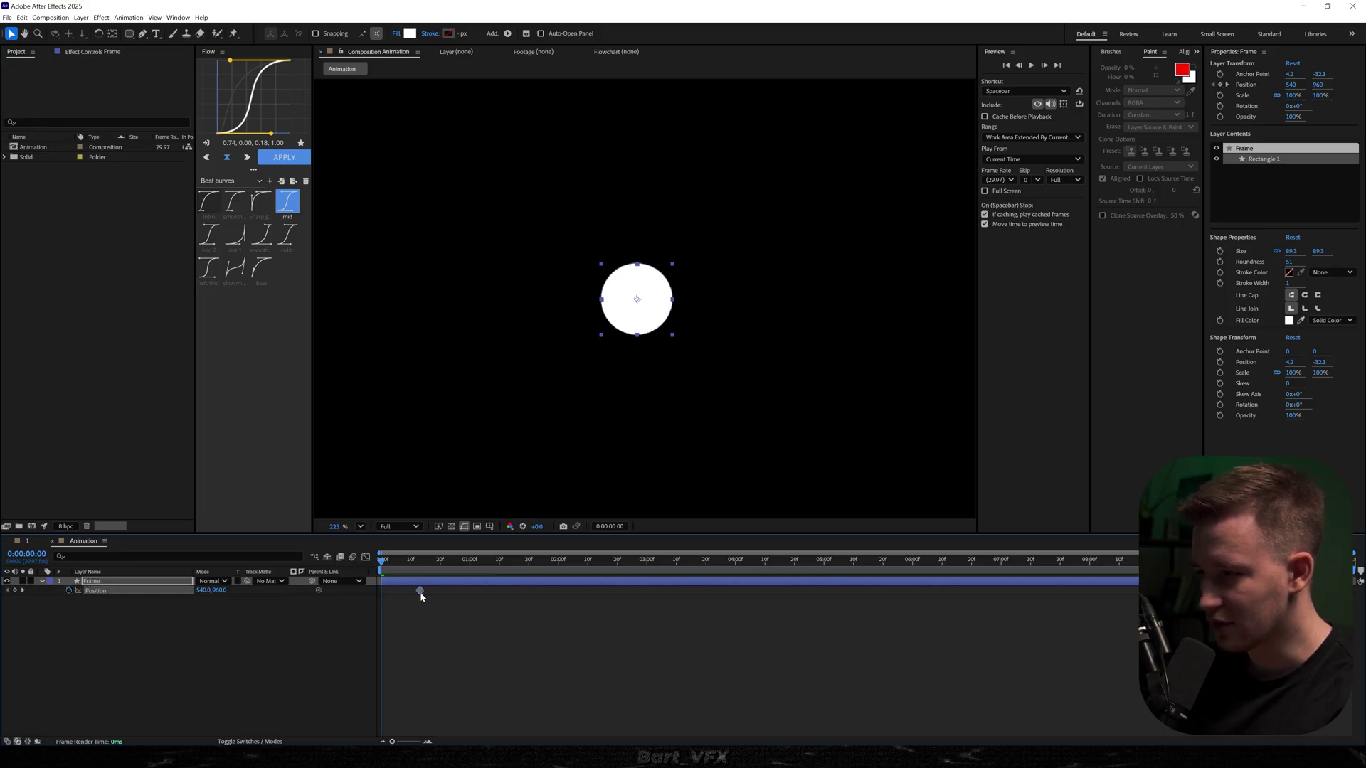
drag(219, 591, 304, 589)
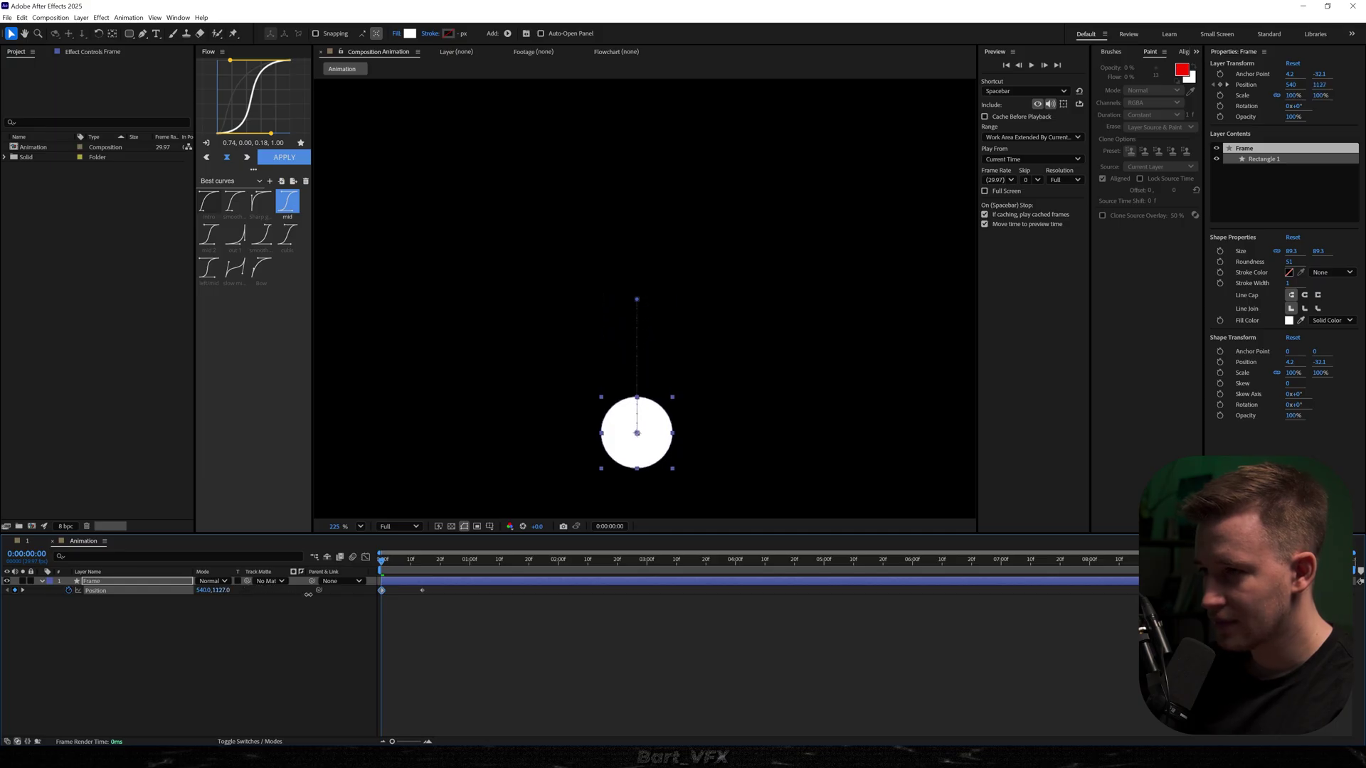
key(space)
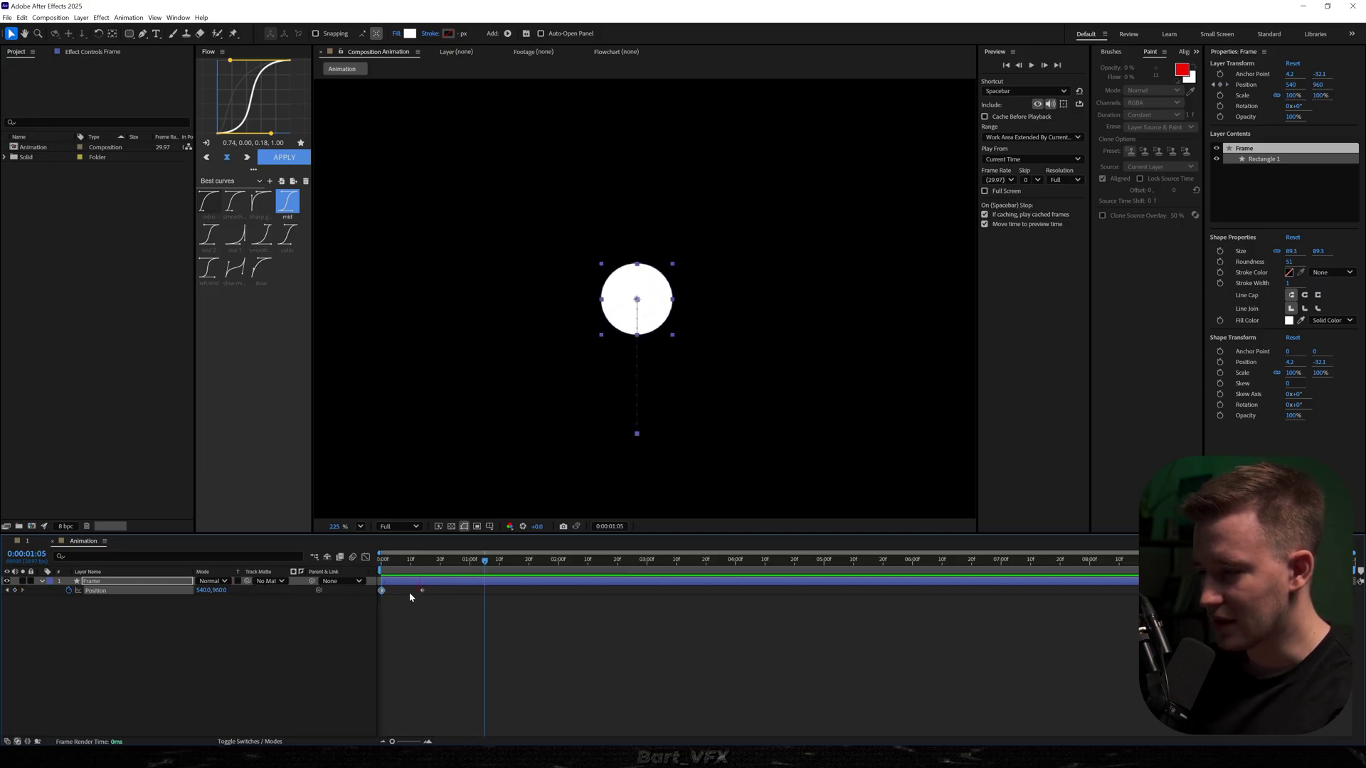
click(382, 591)
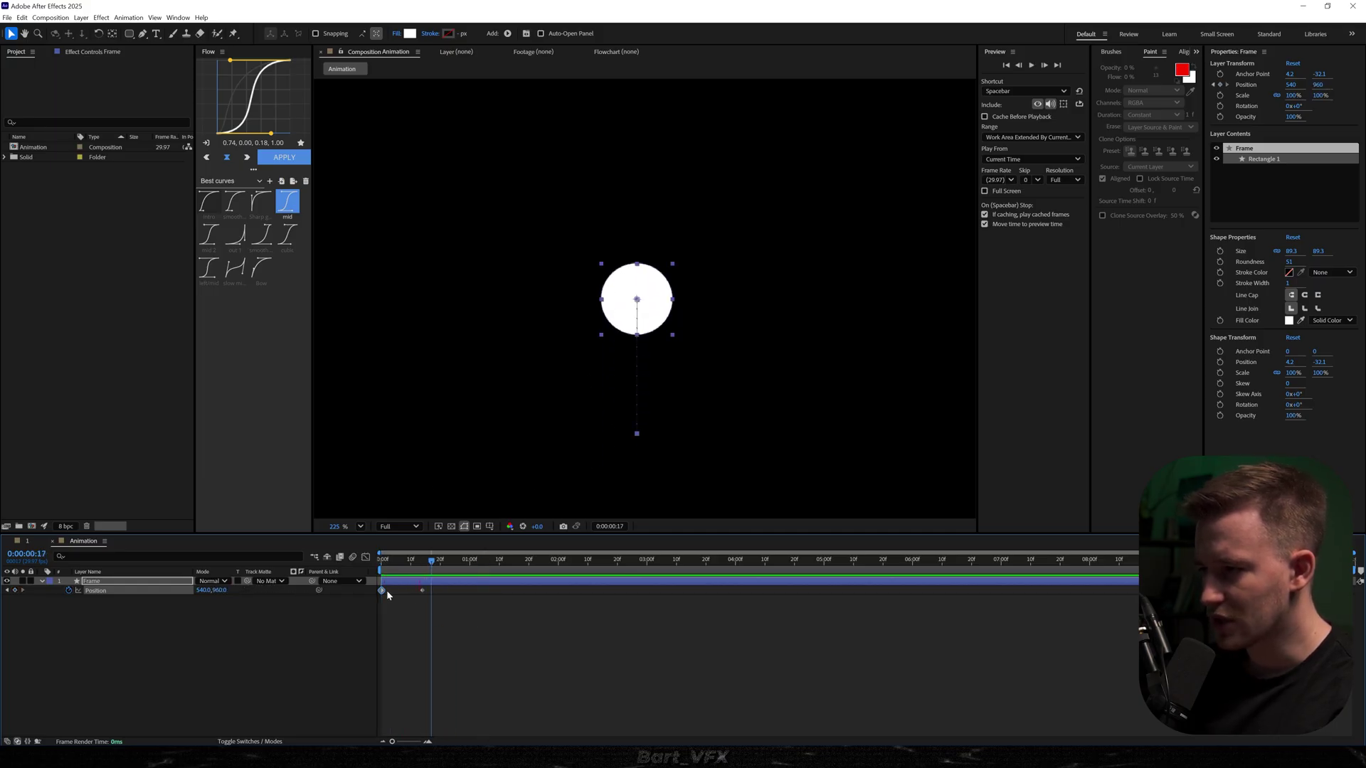
click(412, 632)
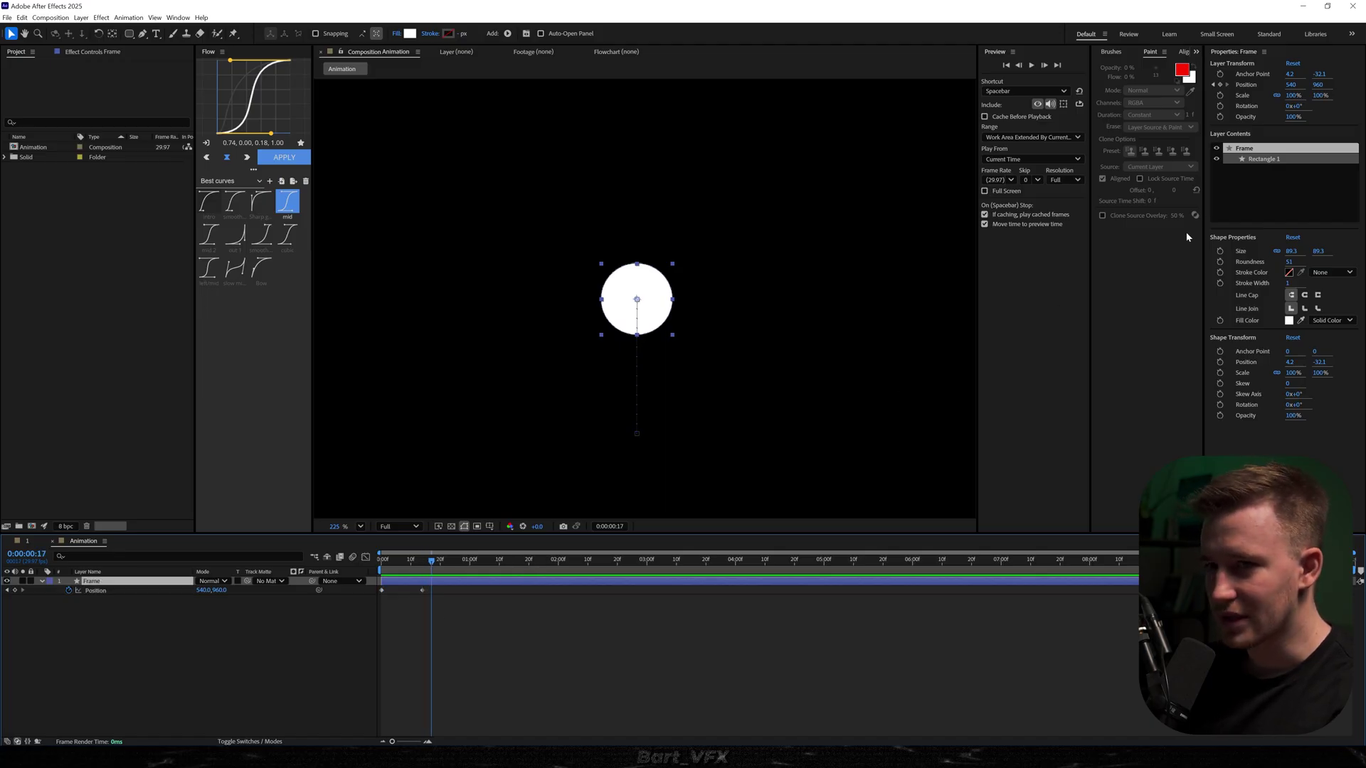
Step: Keyframe Frame's Size from about 89×89 at arrival to roughly 631×247 half a second later
click(1221, 252)
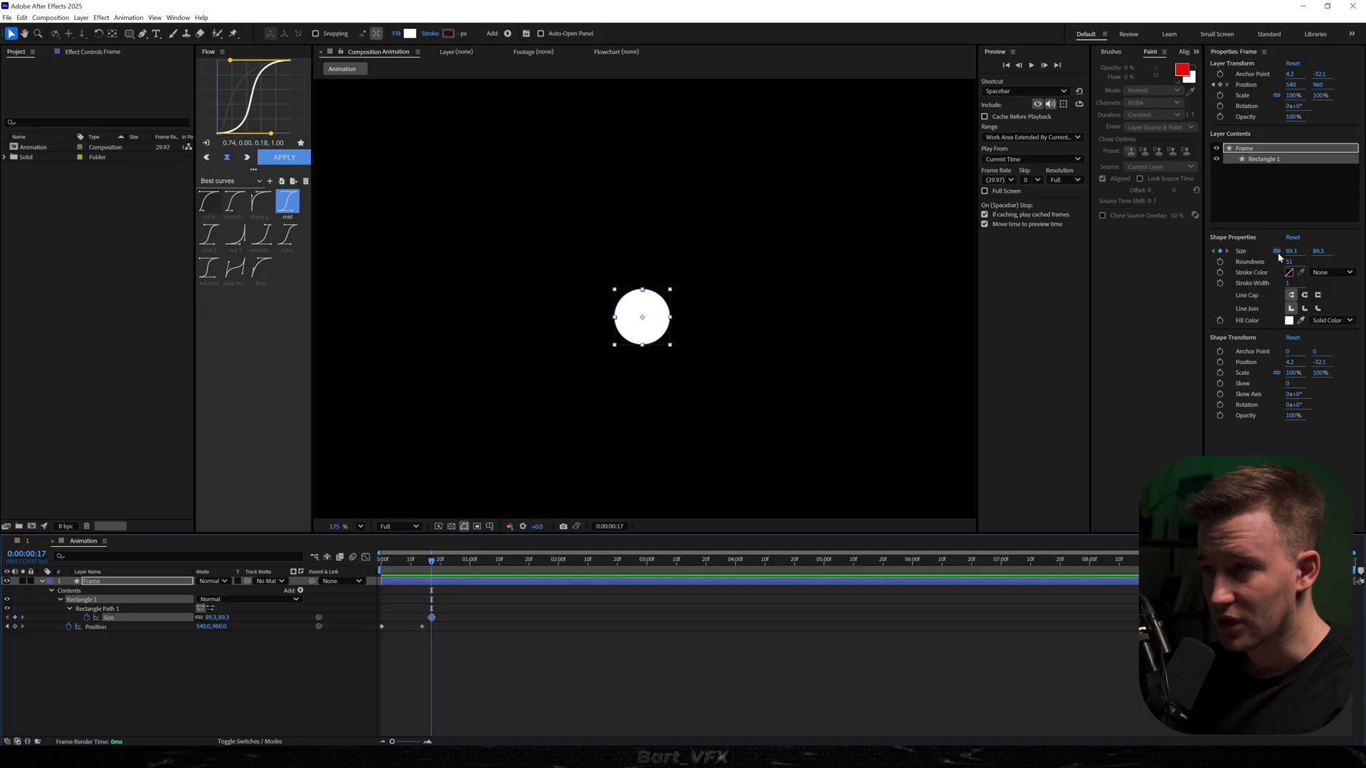
drag(431, 560, 498, 560)
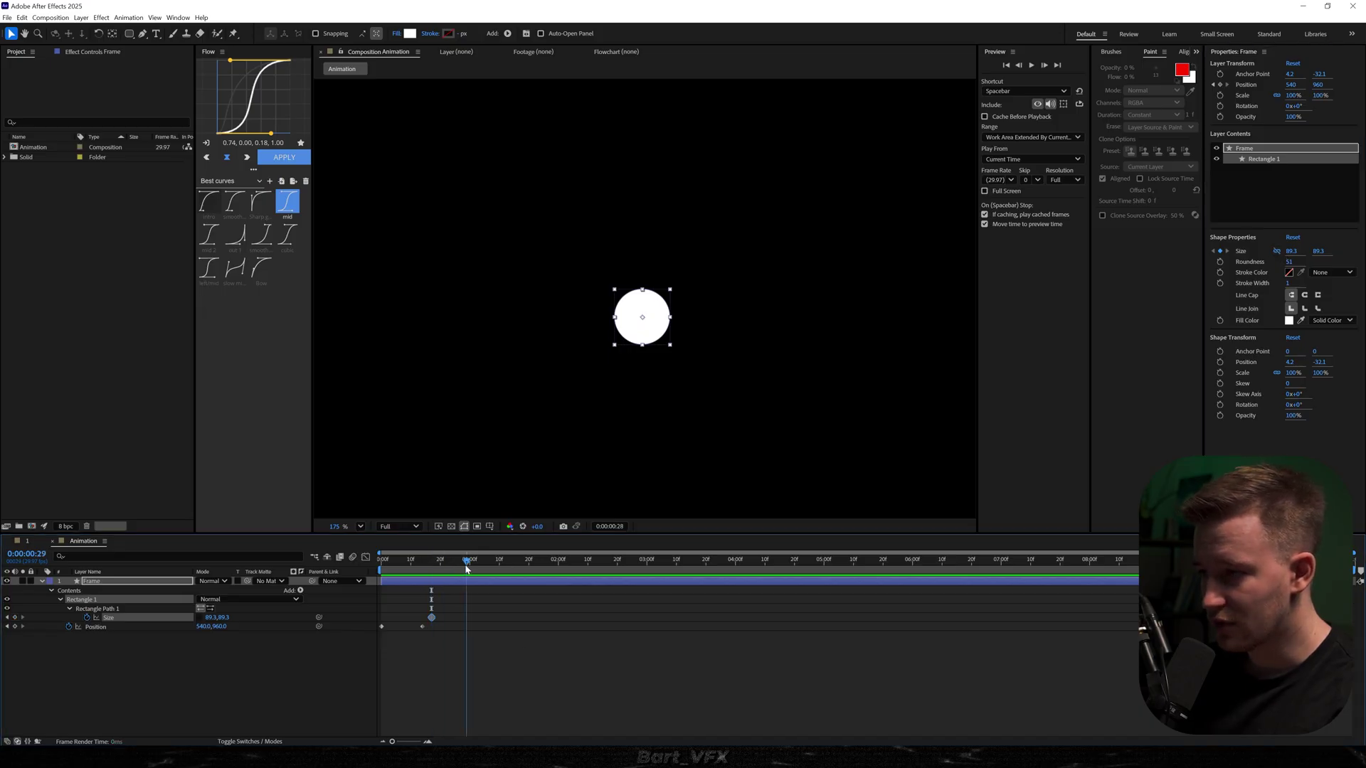
scroll(608, 449, down, 2)
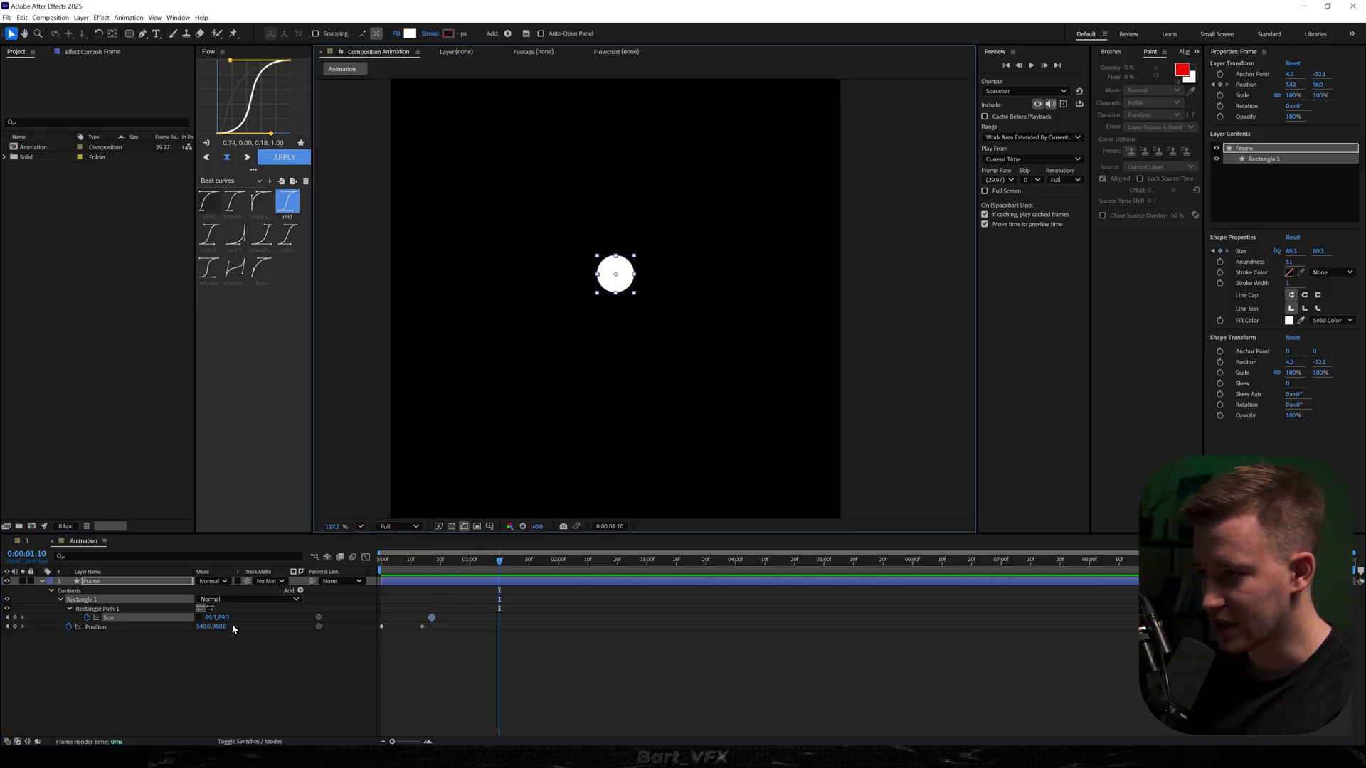
drag(211, 617, 363, 617)
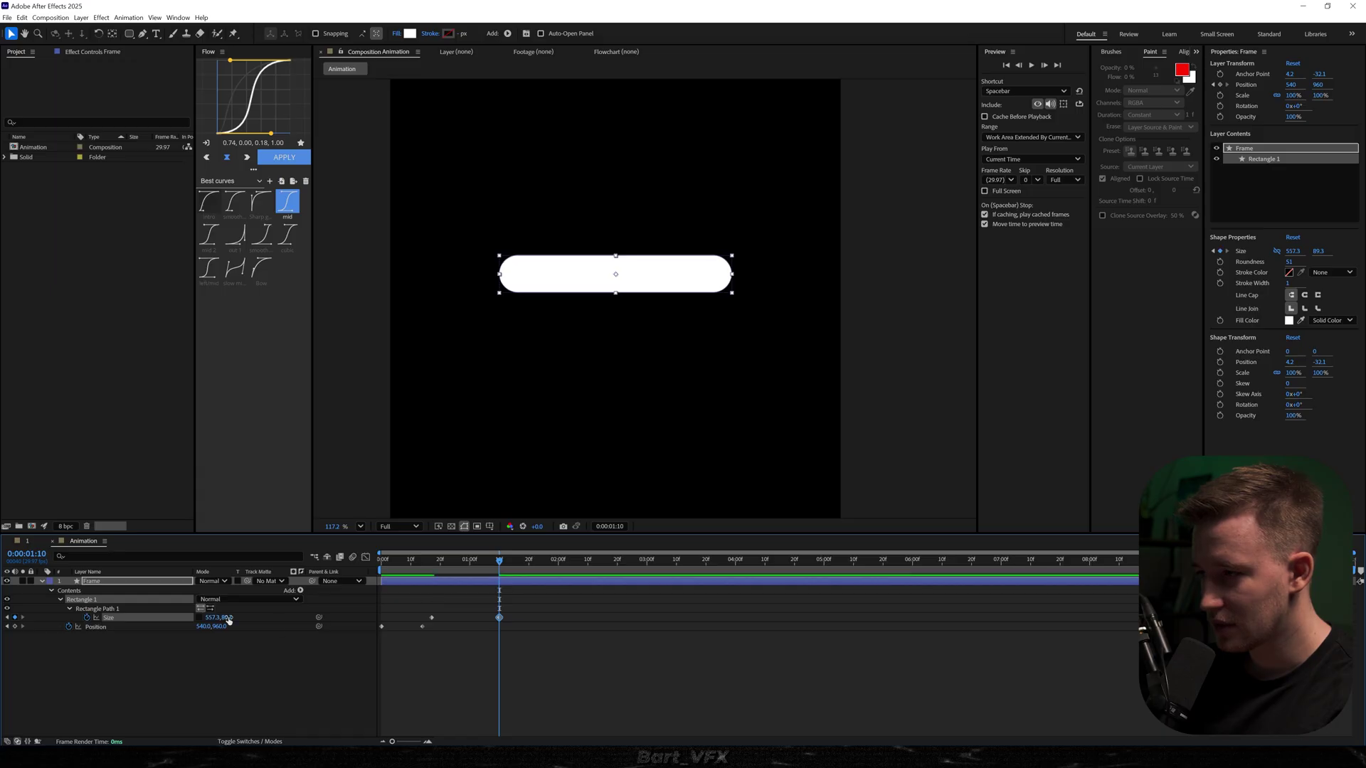
drag(228, 617, 402, 609)
key(slash)
key(Page_Up)
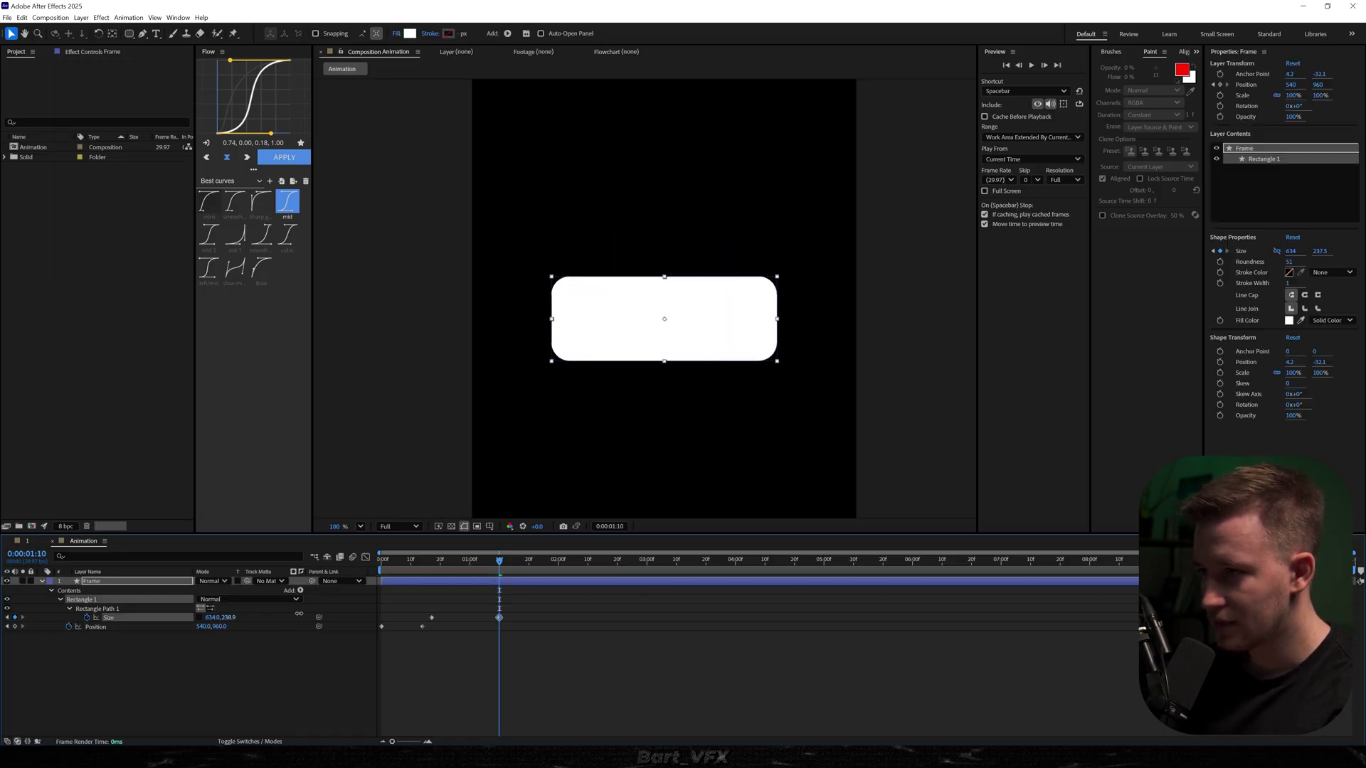
click(510, 637)
drag(515, 612, 424, 621)
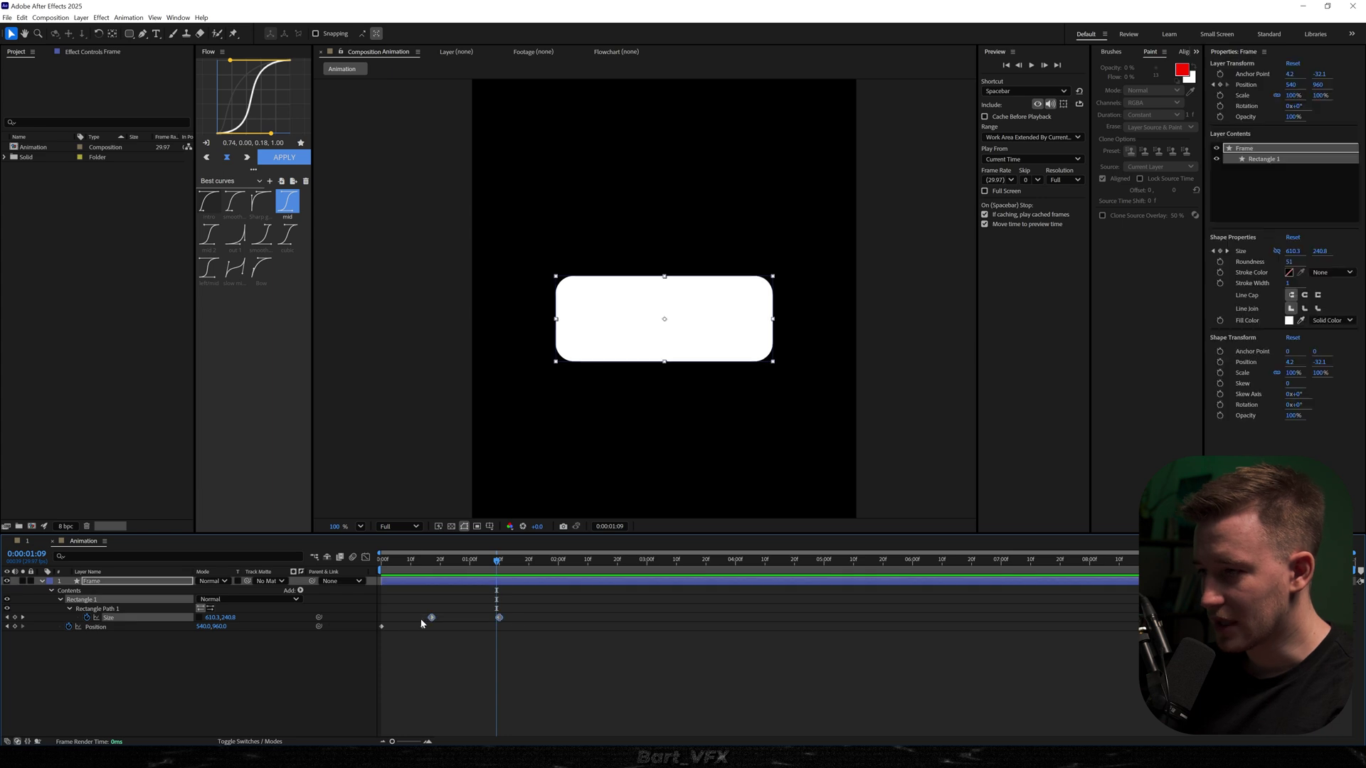
Step: Ease Frame's Size keyframes, reshape the speed curve, push the last keyframe later, and preview
key(F9)
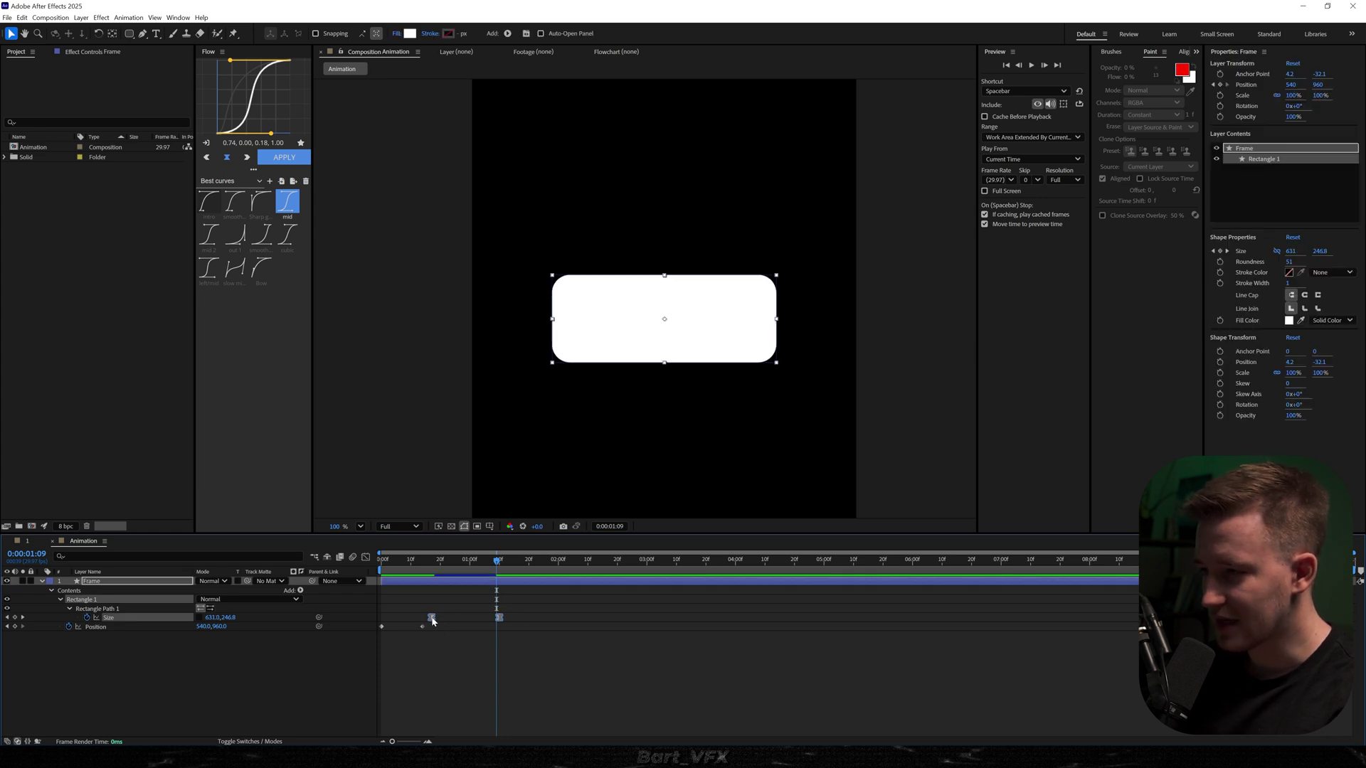
click(287, 202)
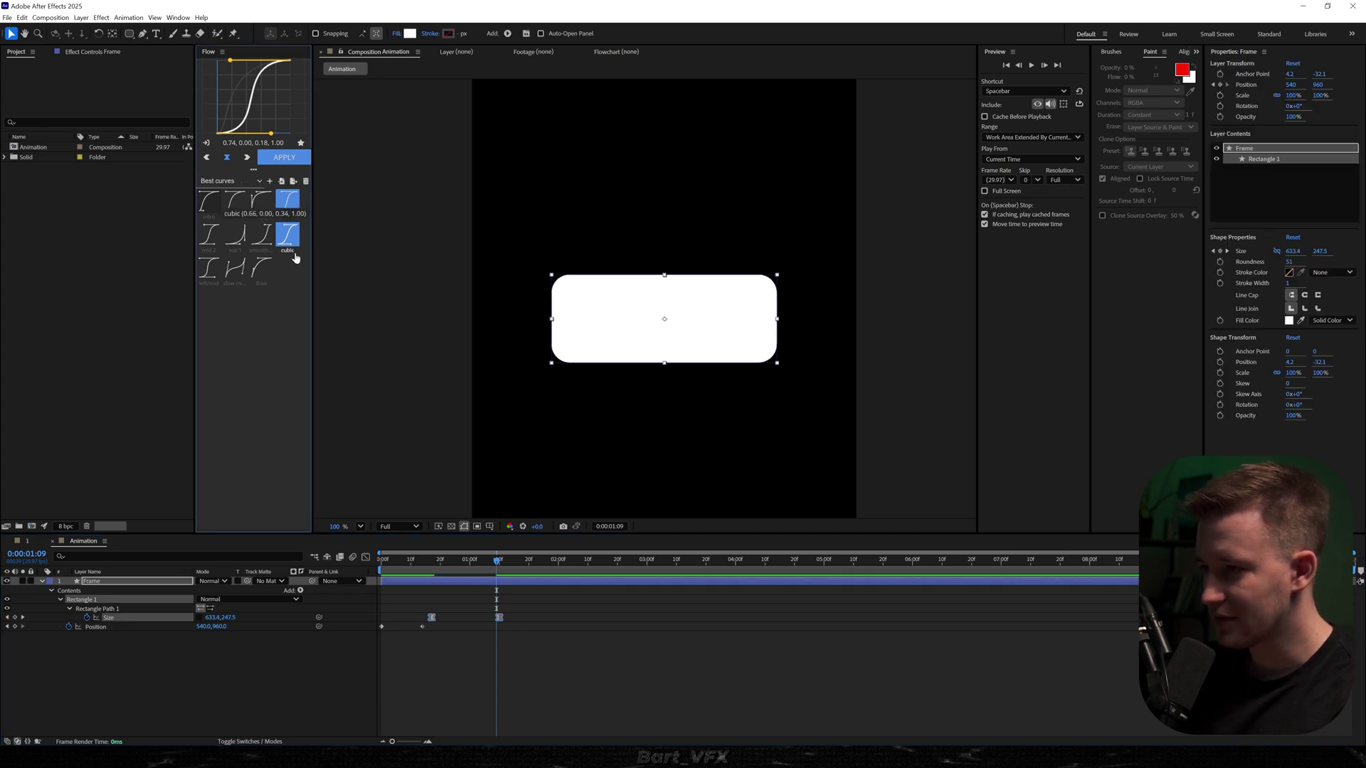
click(365, 557)
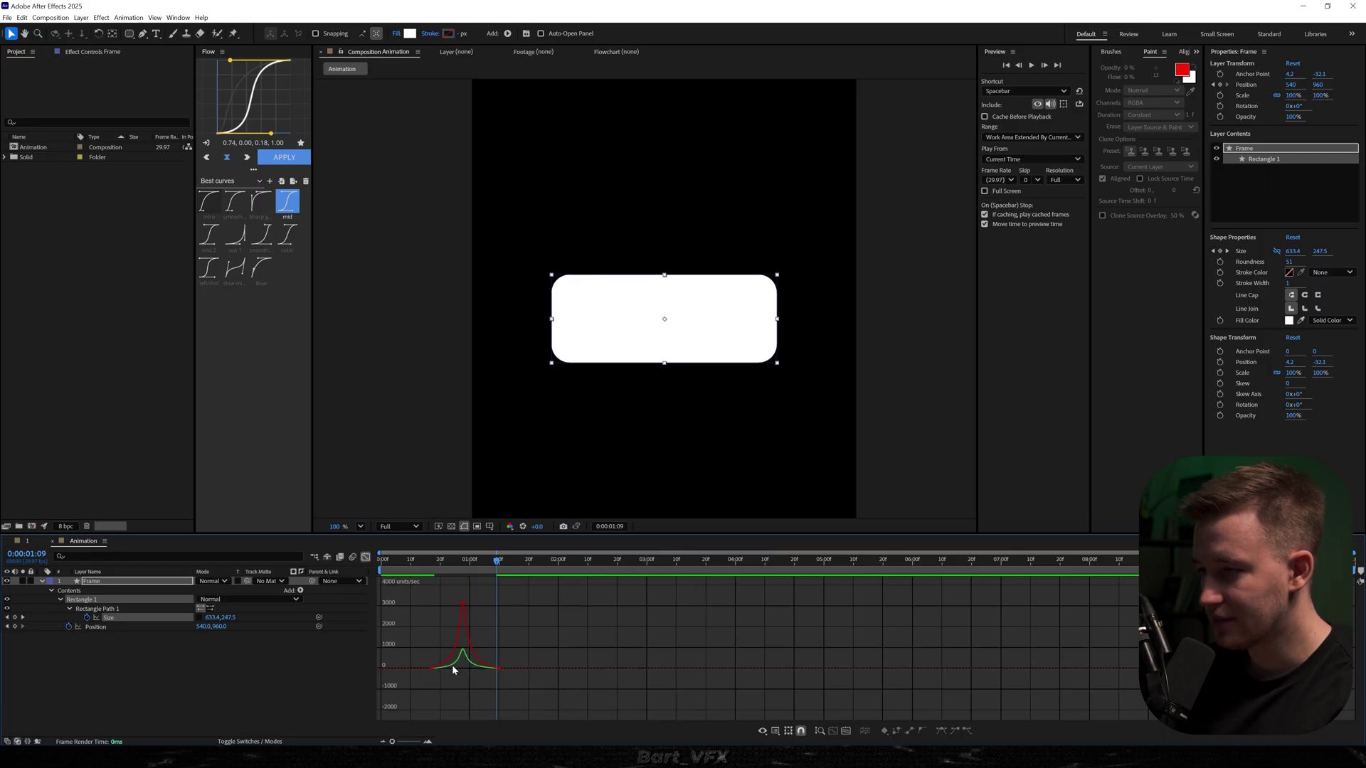
scroll(593, 673, up, 3)
mouse_move(599, 670)
mouse_down()
mouse_move(587, 674)
mouse_move(603, 671)
mouse_up()
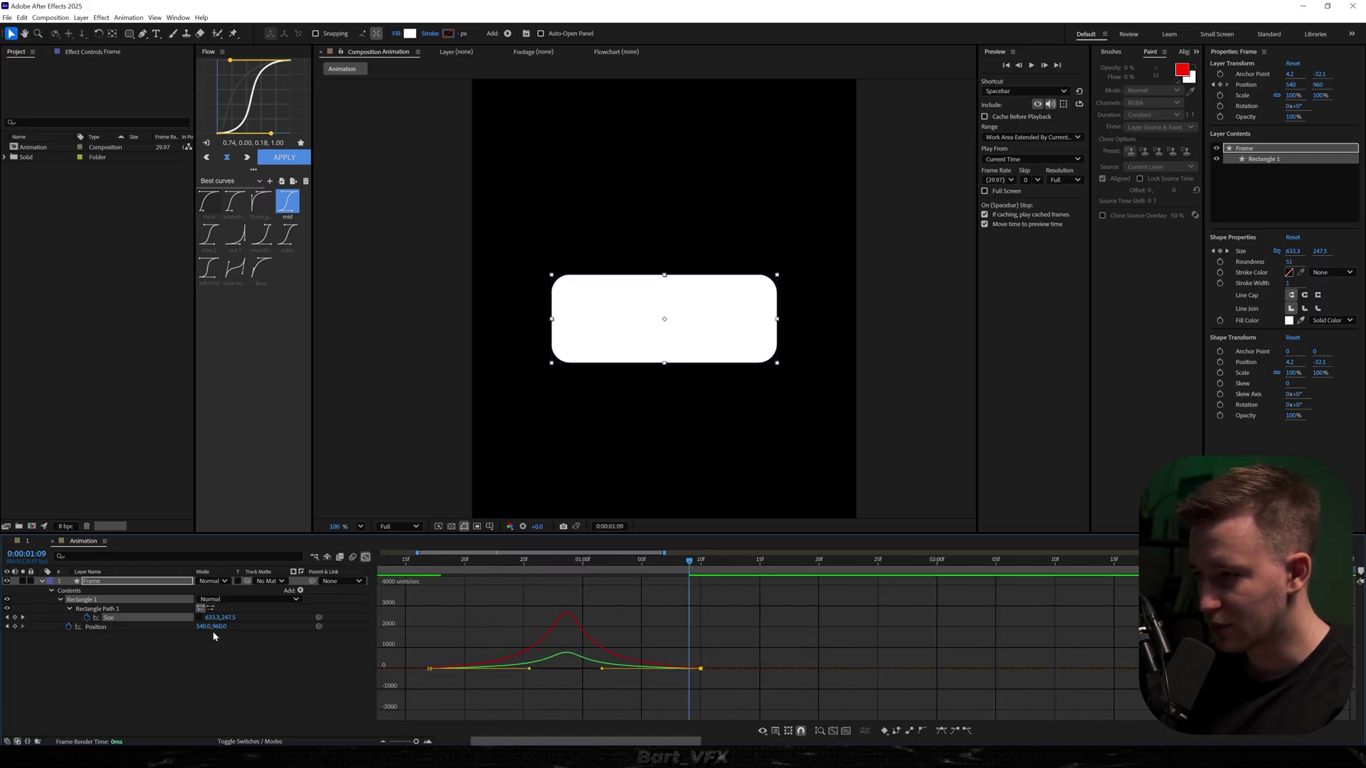
drag(601, 672, 588, 670)
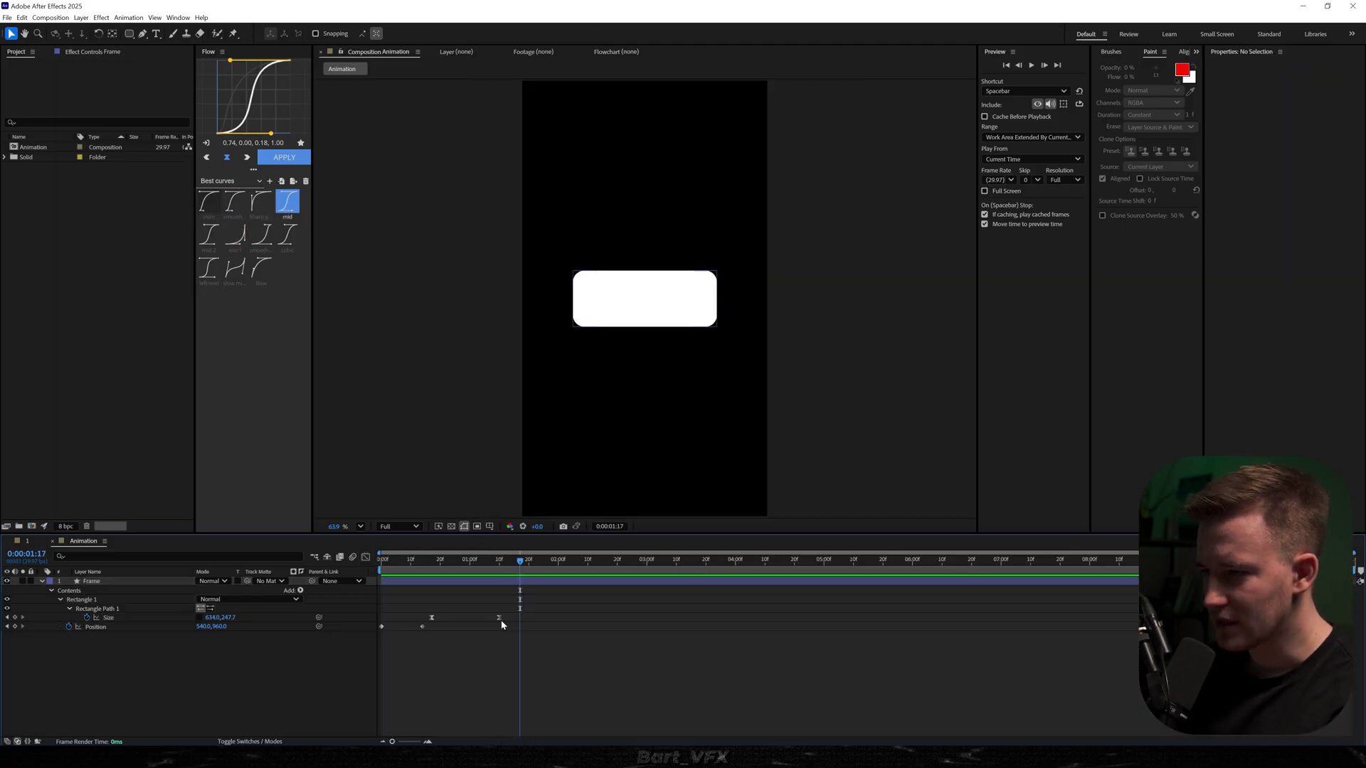
drag(429, 619, 537, 611)
click(410, 563)
key(space)
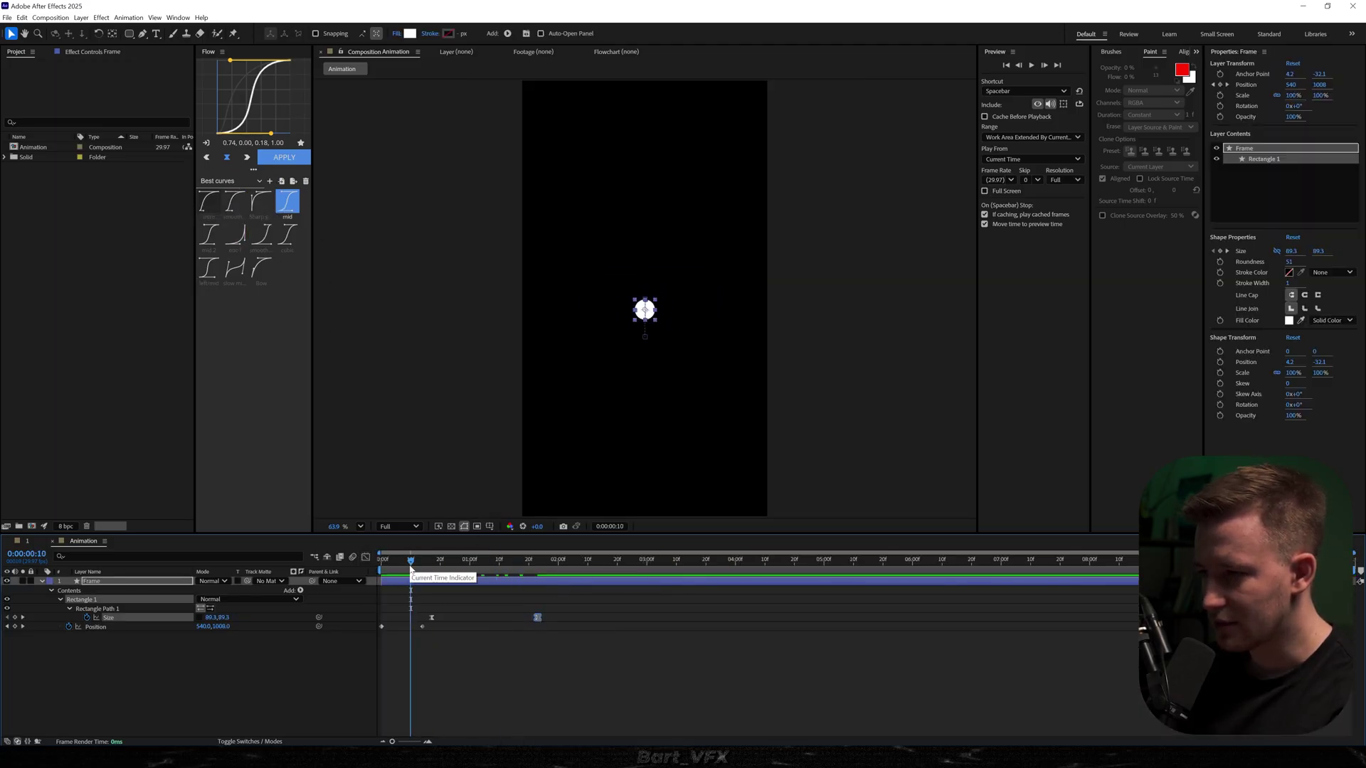
Step: Add a null object layer named Frame Controller 1
click(135, 614)
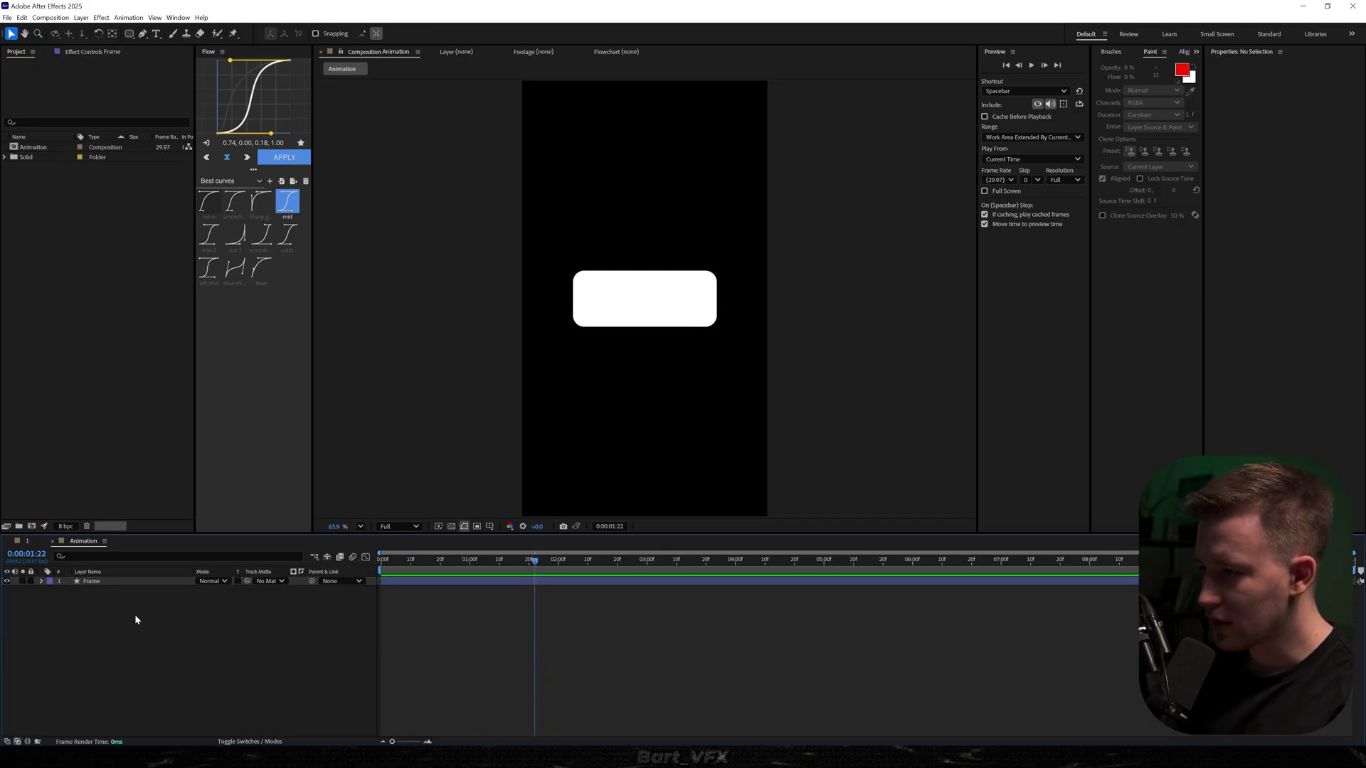
right_click(138, 610)
mouse_move(163, 619)
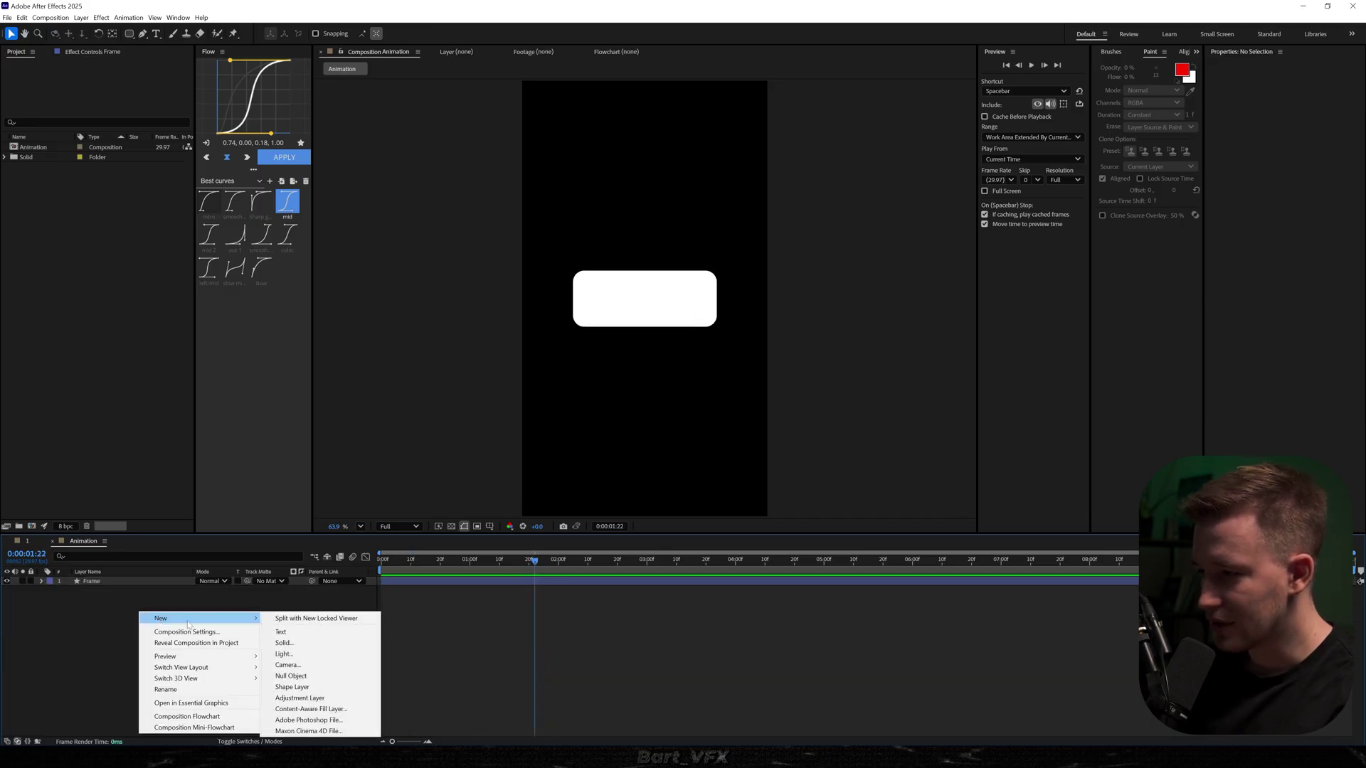
click(303, 676)
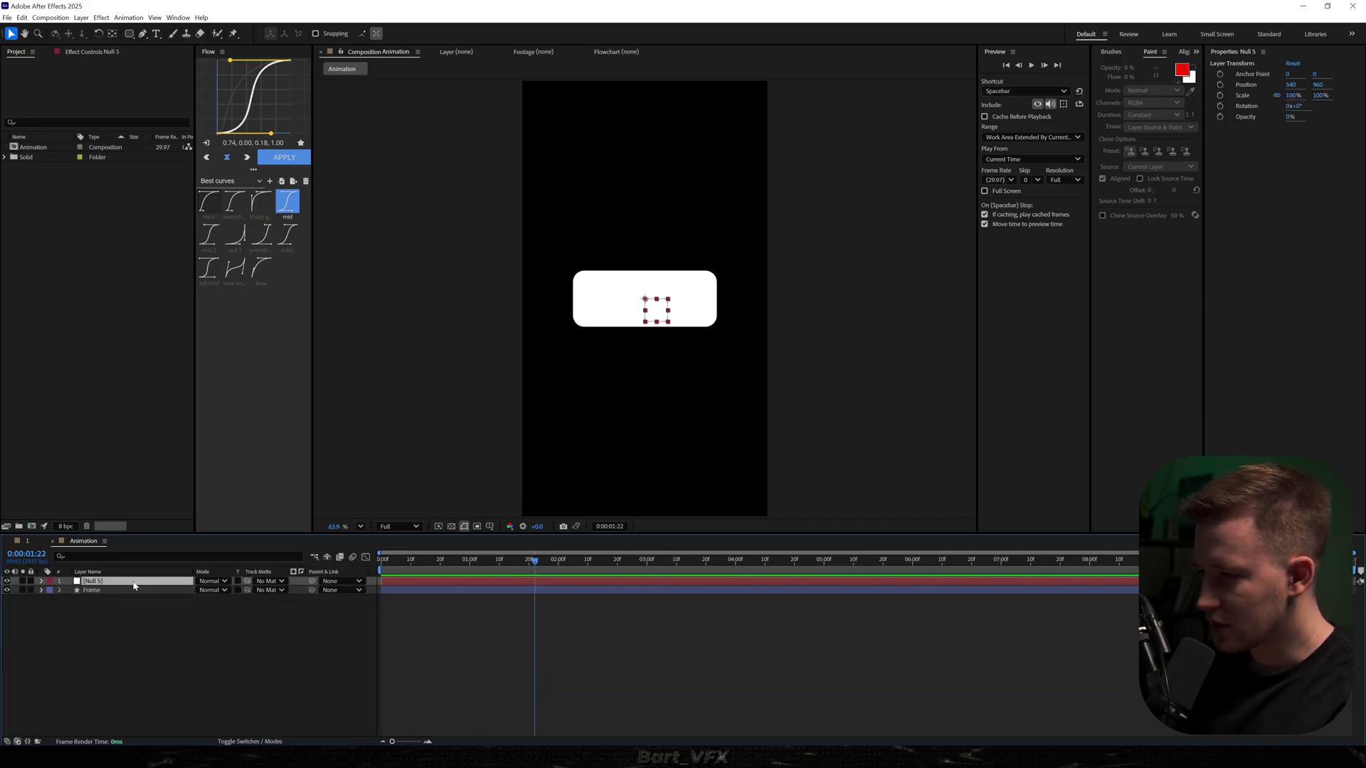
key(Return)
text(Frame Controller)
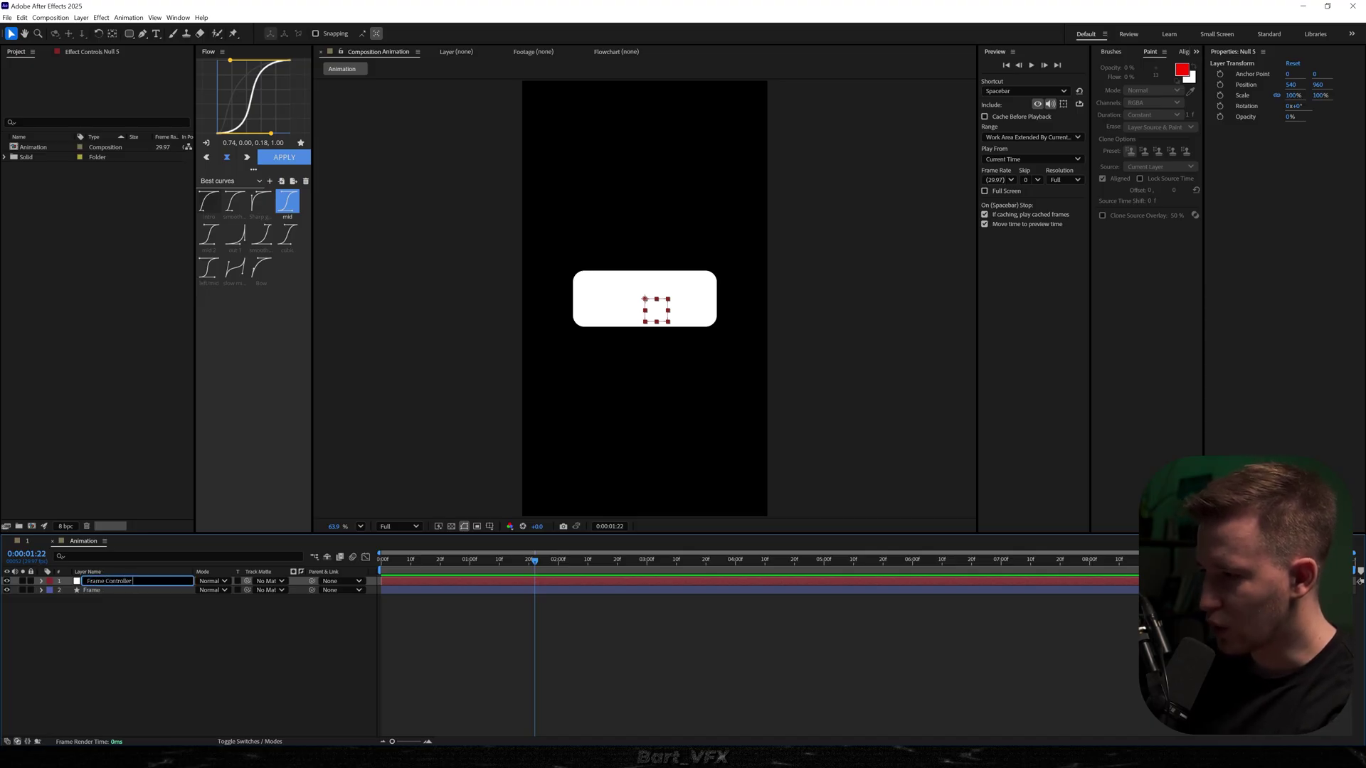
text( 1)
key(Return)
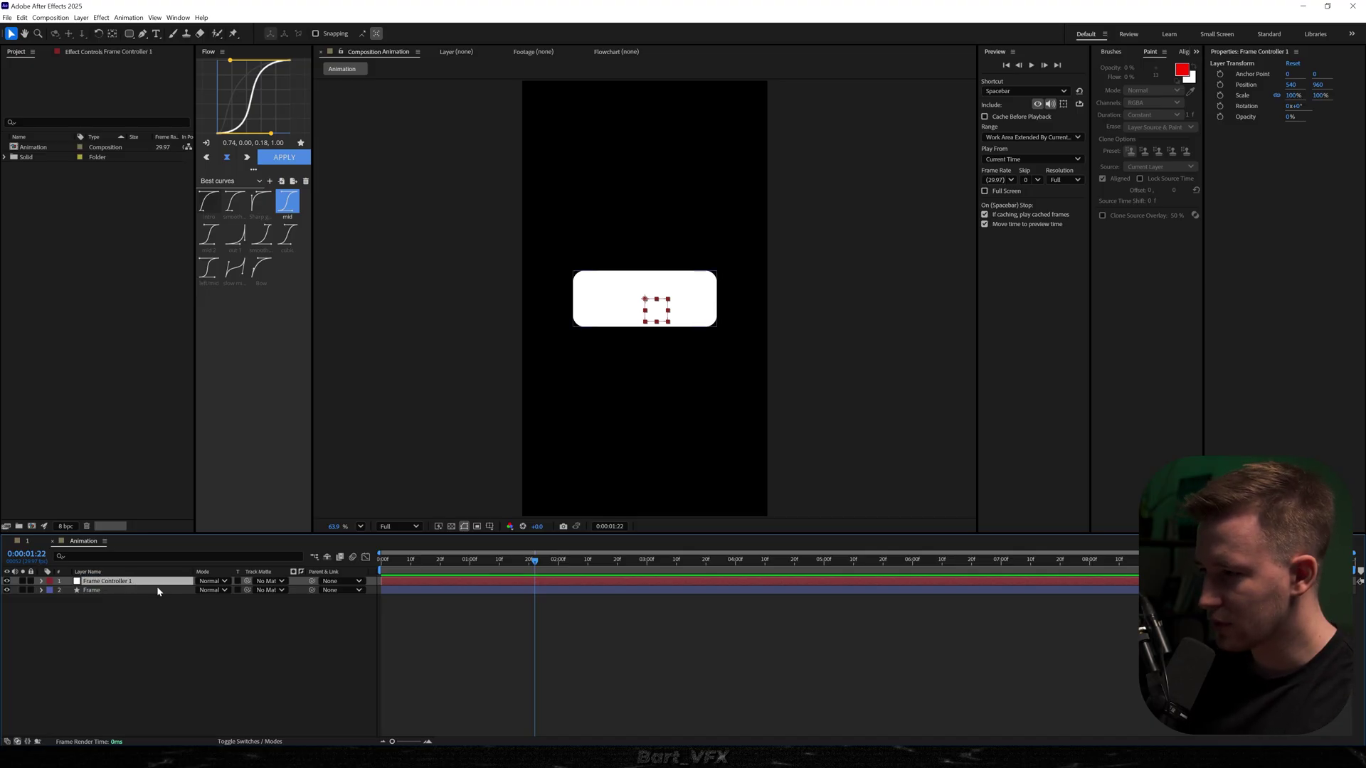
Step: Duplicate it as Frame Controller 2 and chain Frame → Controller 1 → Controller 2 parenting
key(ctrl+d)
key(F2)
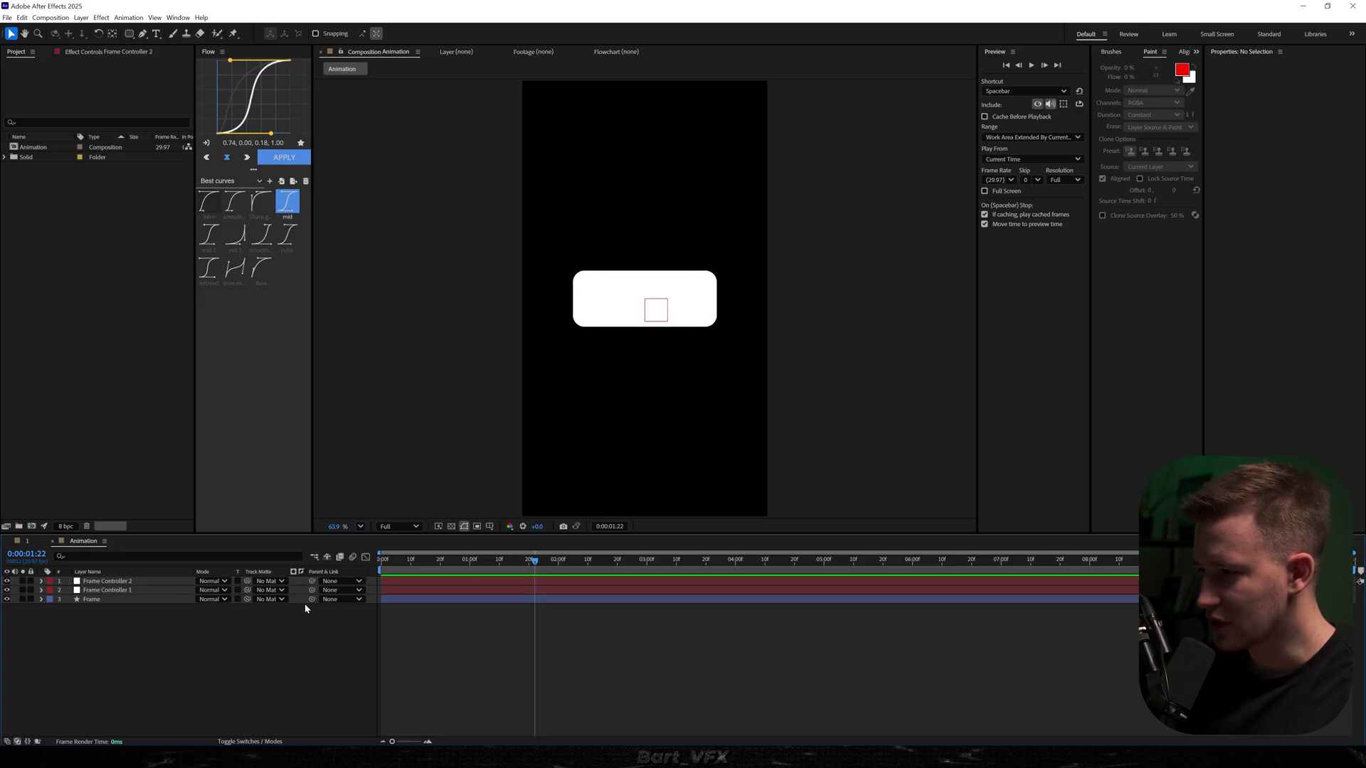
mouse_move(313, 602)
mouse_down()
mouse_move(156, 593)
mouse_move(177, 593)
mouse_up()
click(194, 594)
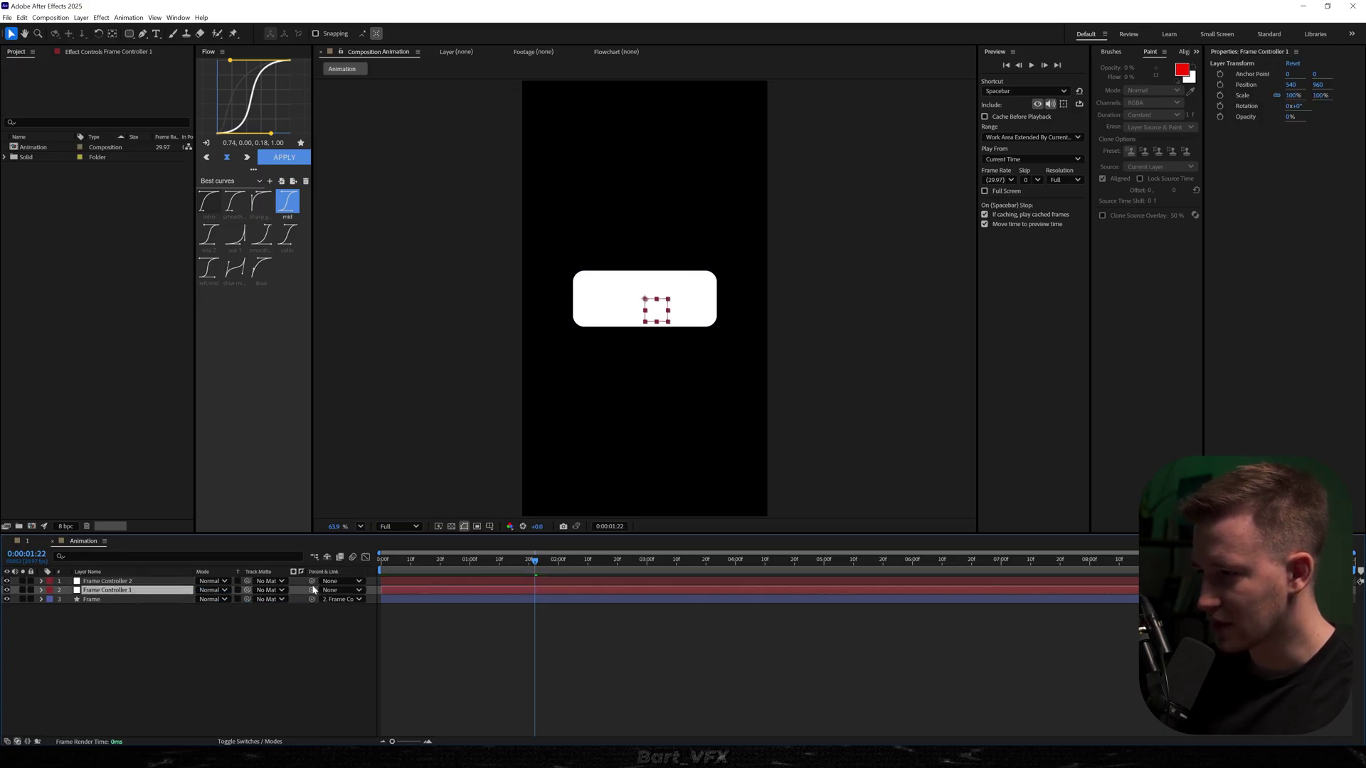
drag(313, 591, 107, 582)
click(443, 596)
Step: Show Position and Rotation on both frame controllers, with the playhead at frame 28
key(u)
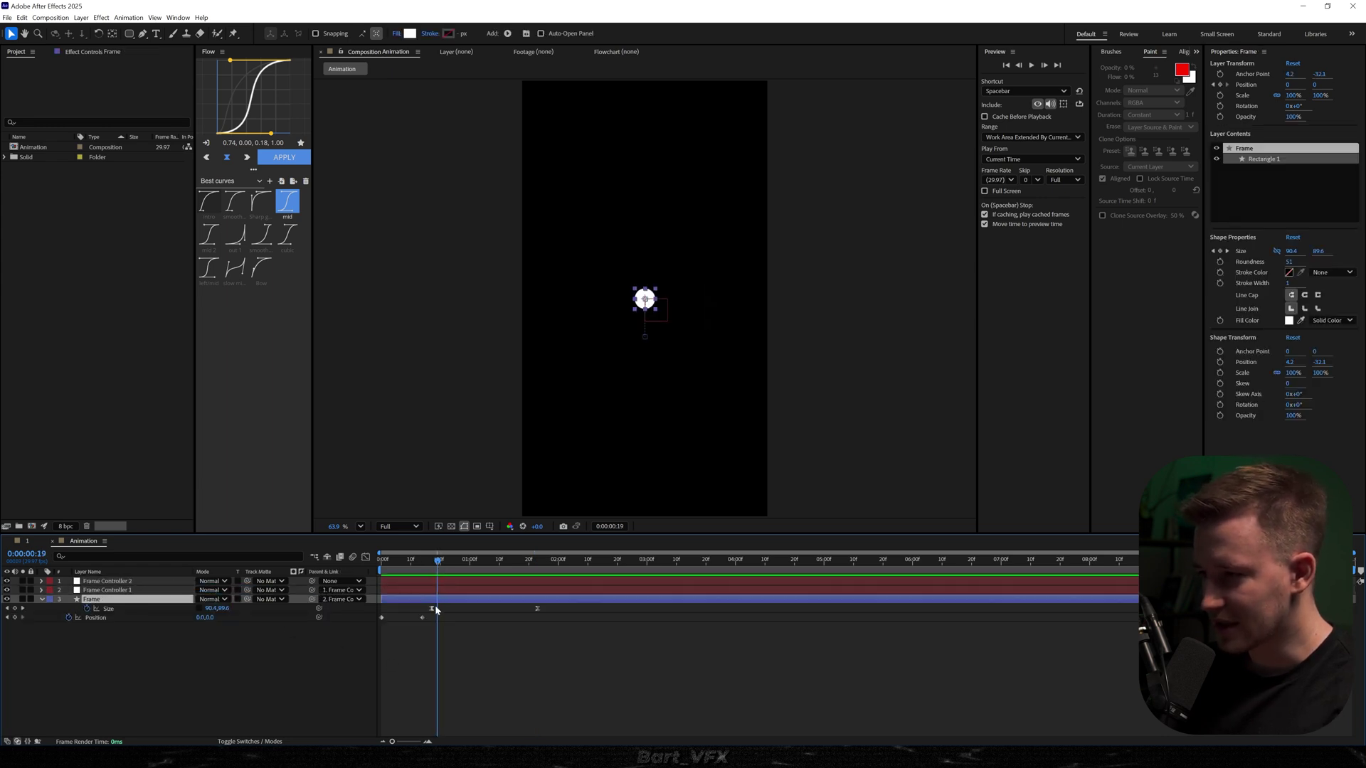
click(451, 590)
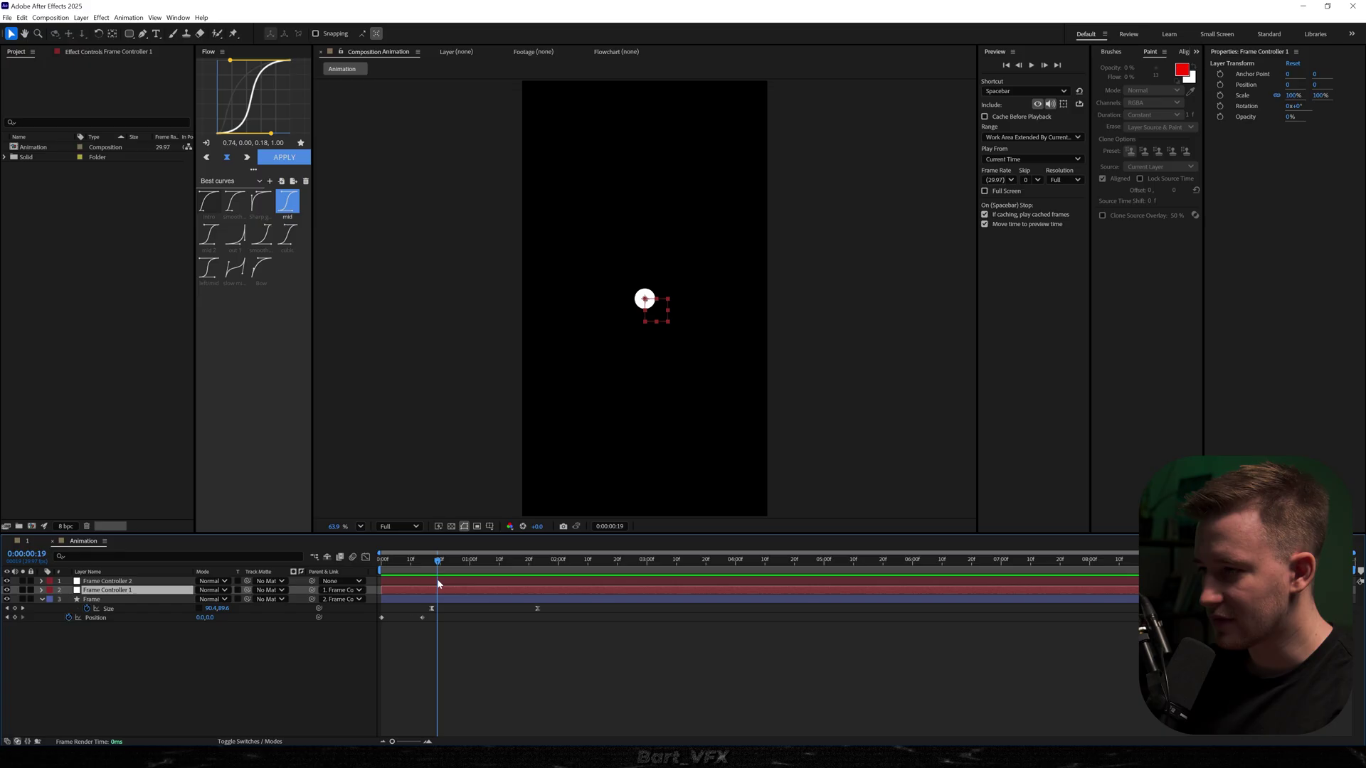
shift+click(438, 583)
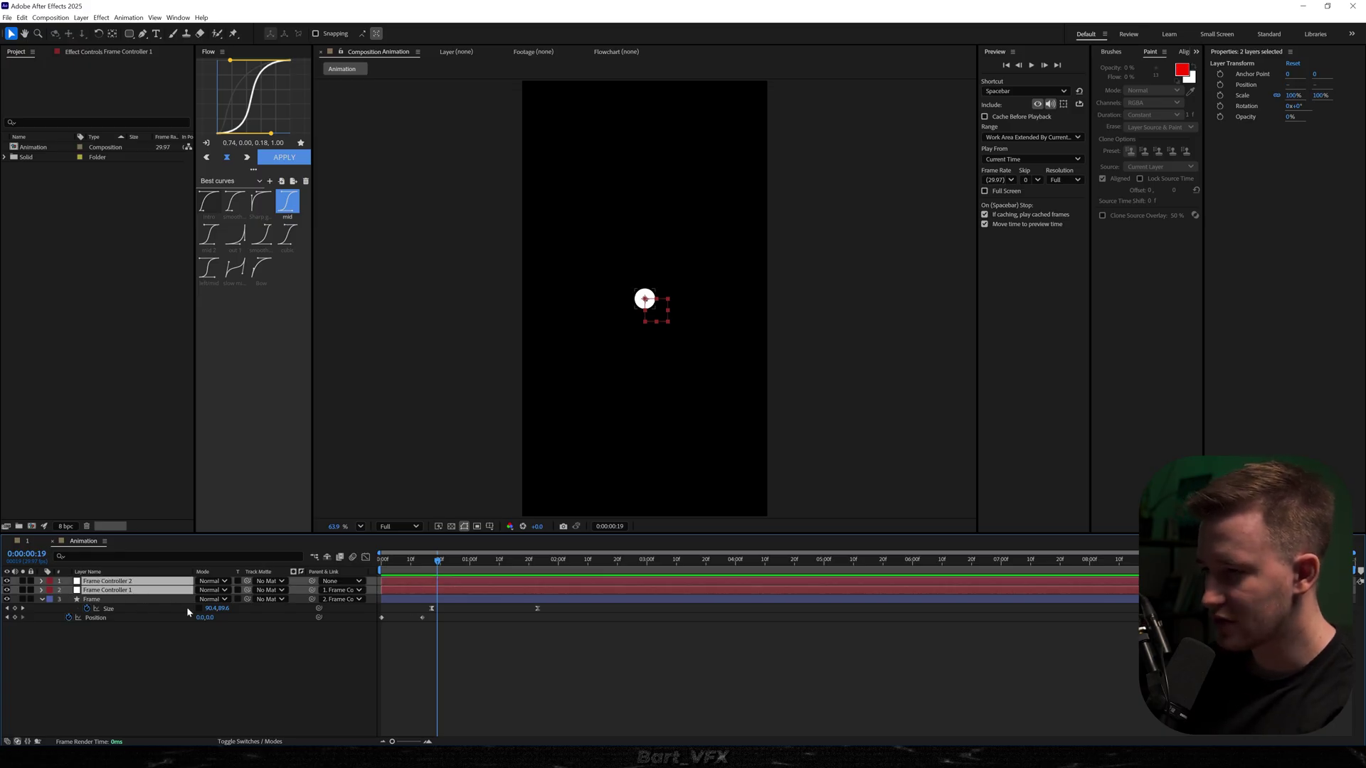
key(p)
key(shift+r)
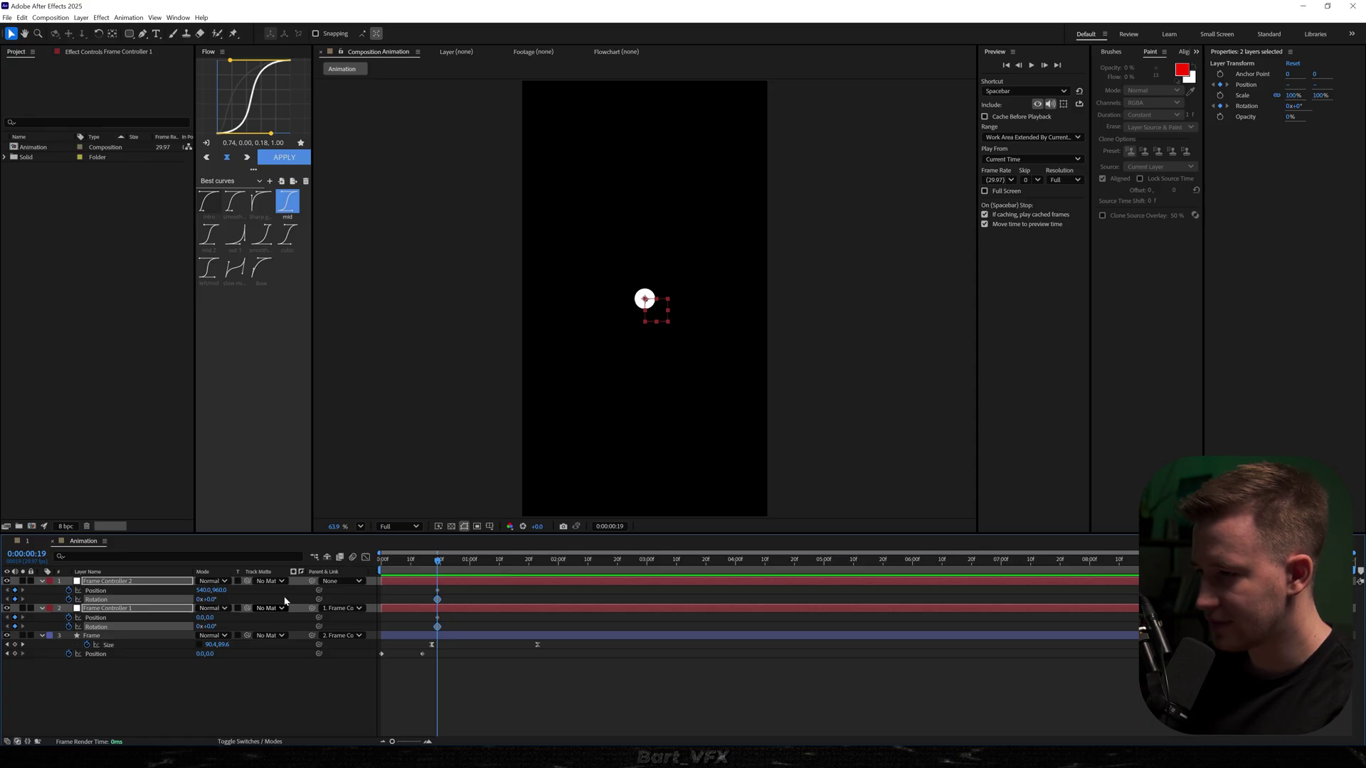
drag(515, 561, 543, 566)
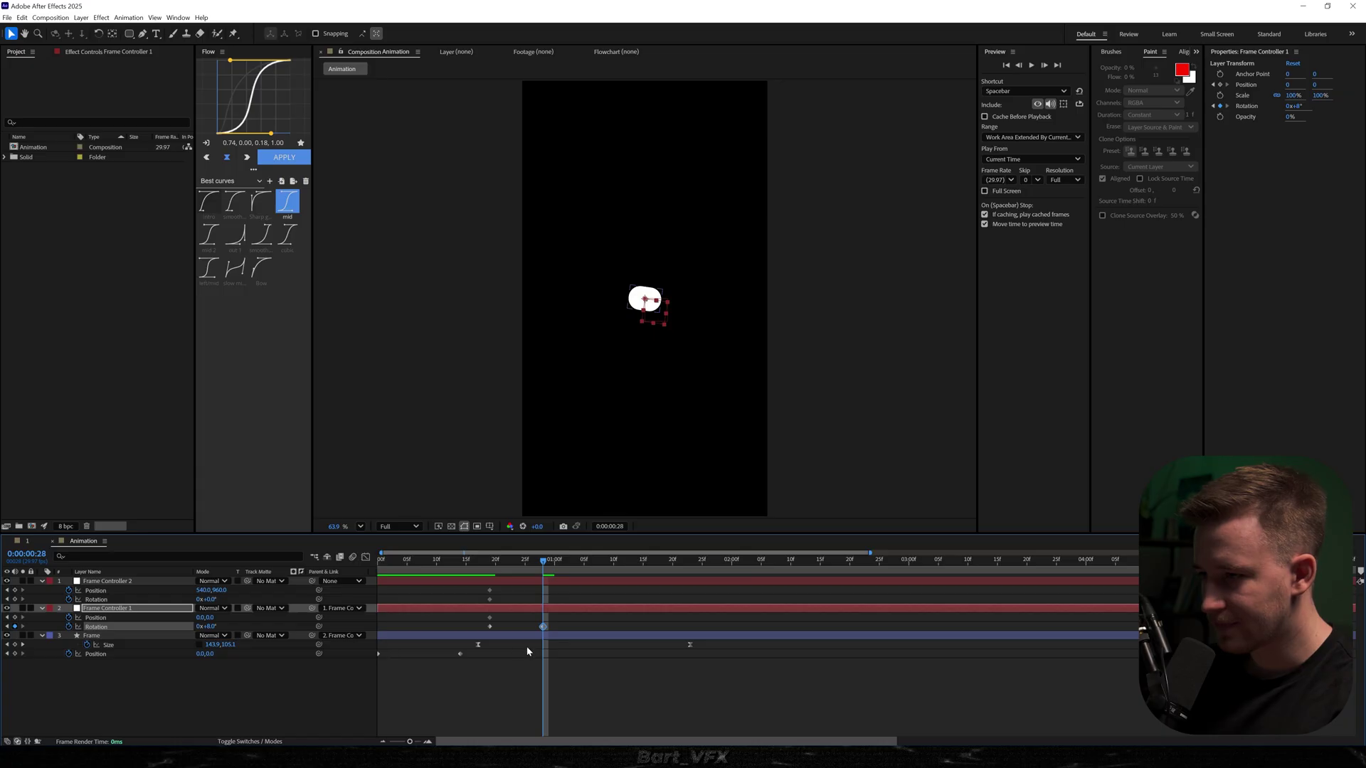
Step: Keyframe -8° rotation and a leftward position shift, to 528.5, on both controllers
key(Return)
drag(201, 618, 208, 618)
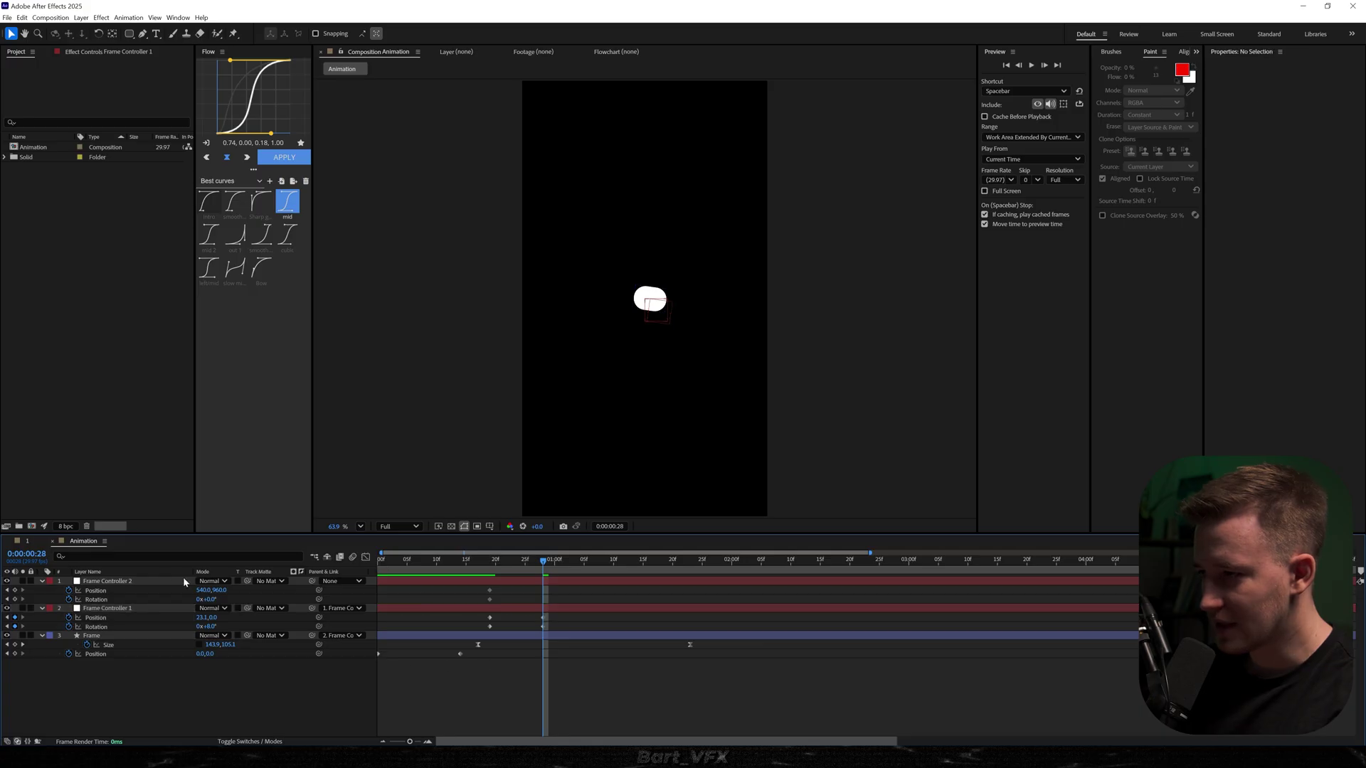
click(148, 583)
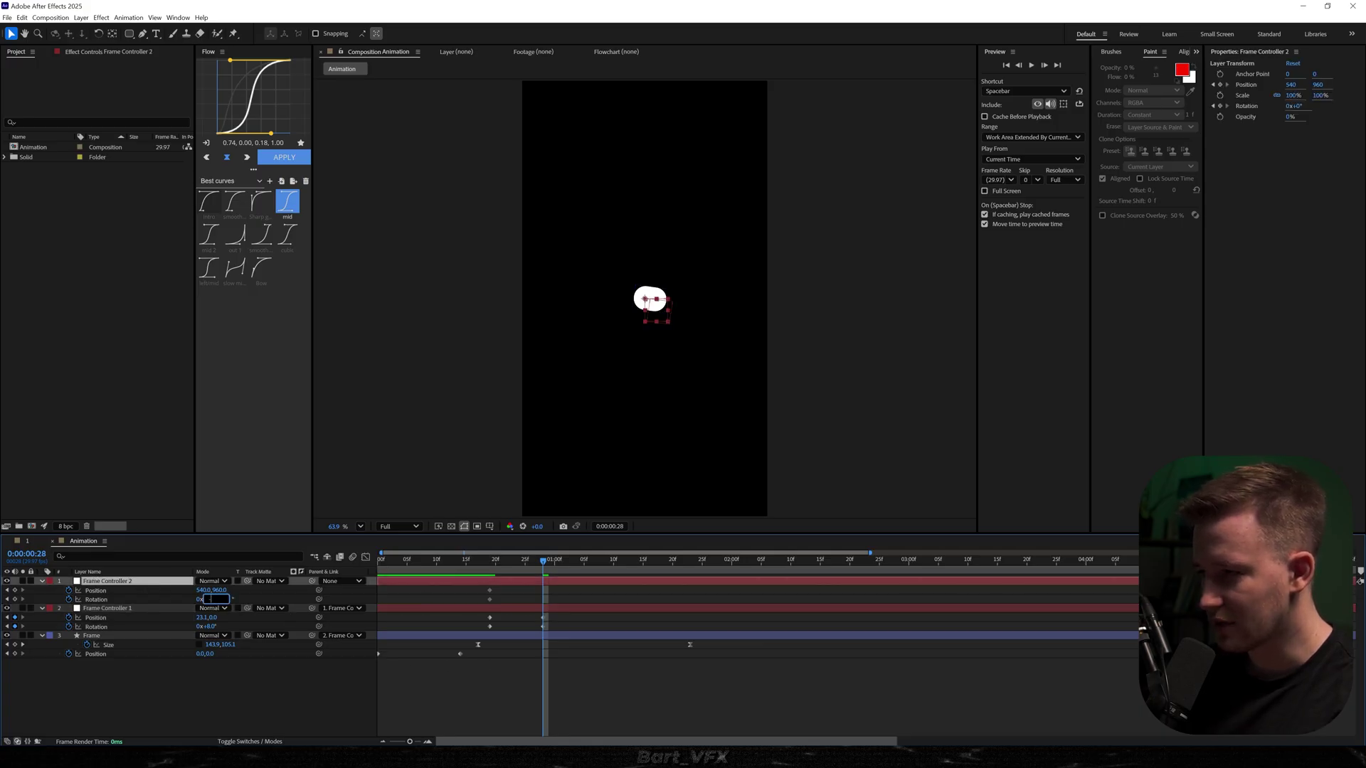
key(Return)
drag(203, 590, 172, 590)
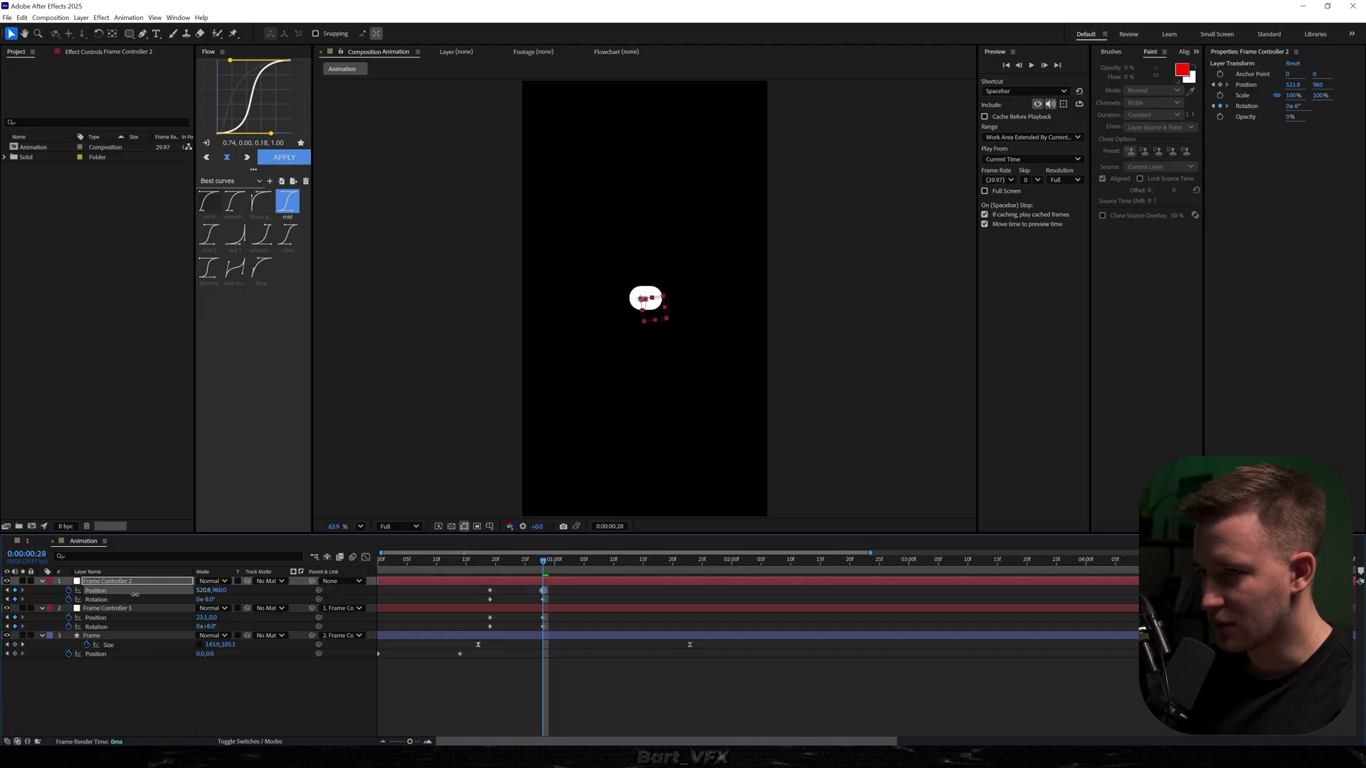
Step: Paste both controllers' neutral first keyframes at 1:08 and preview the tilt and return
drag(509, 586, 477, 634)
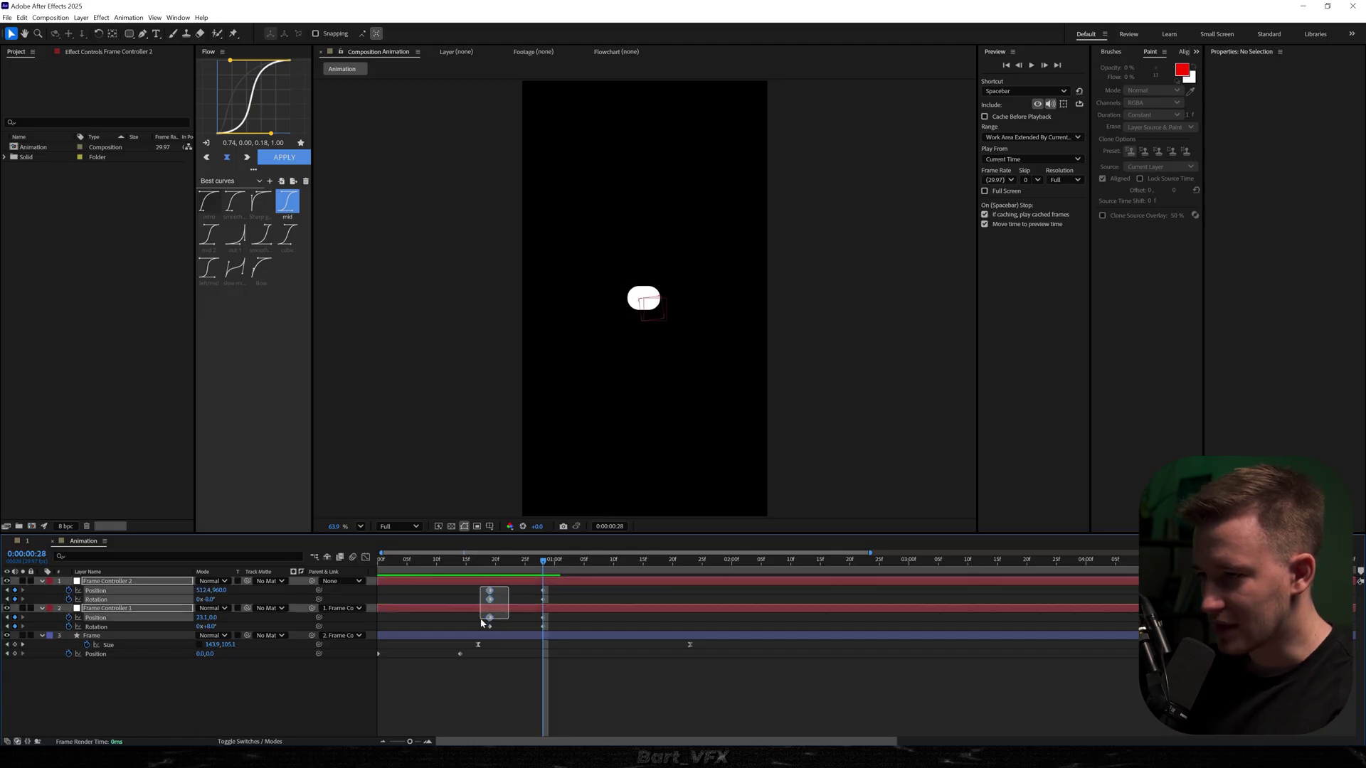
key(space)
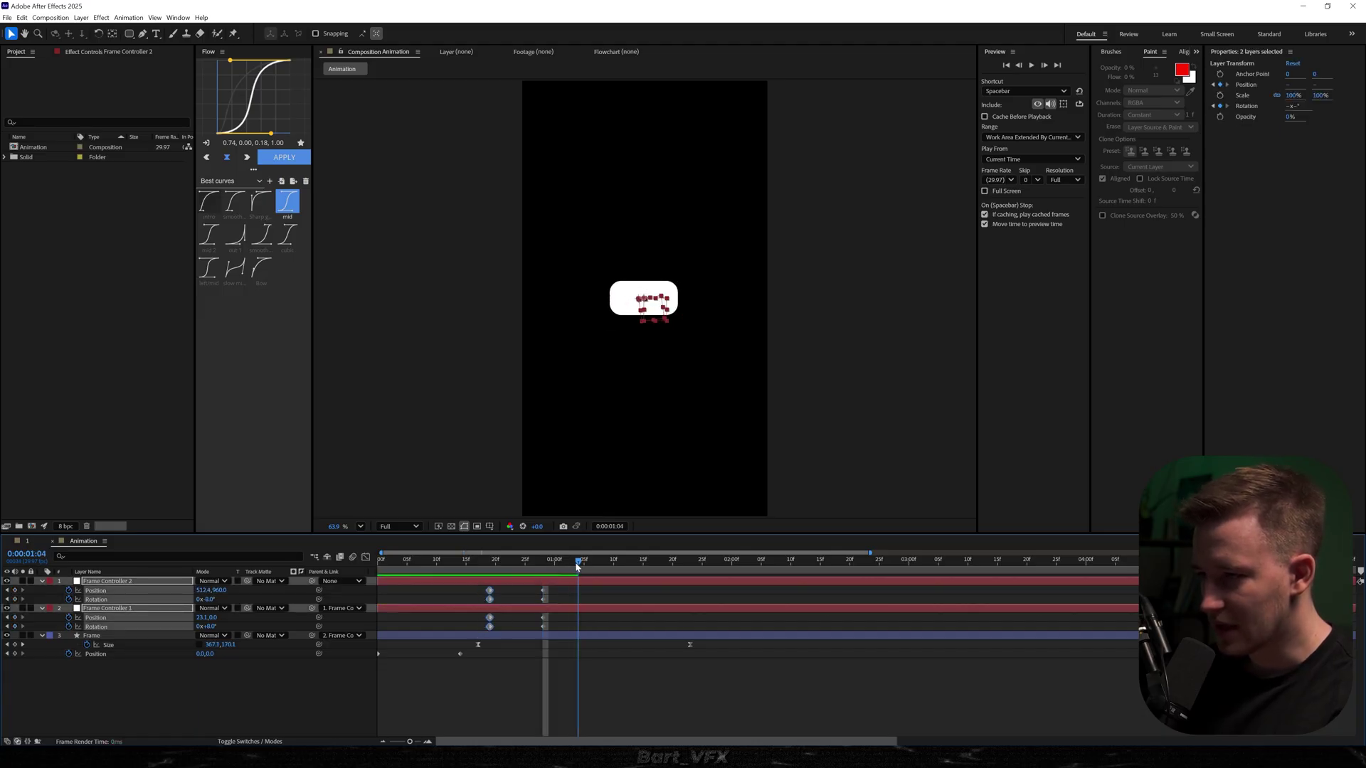
key(ctrl+v)
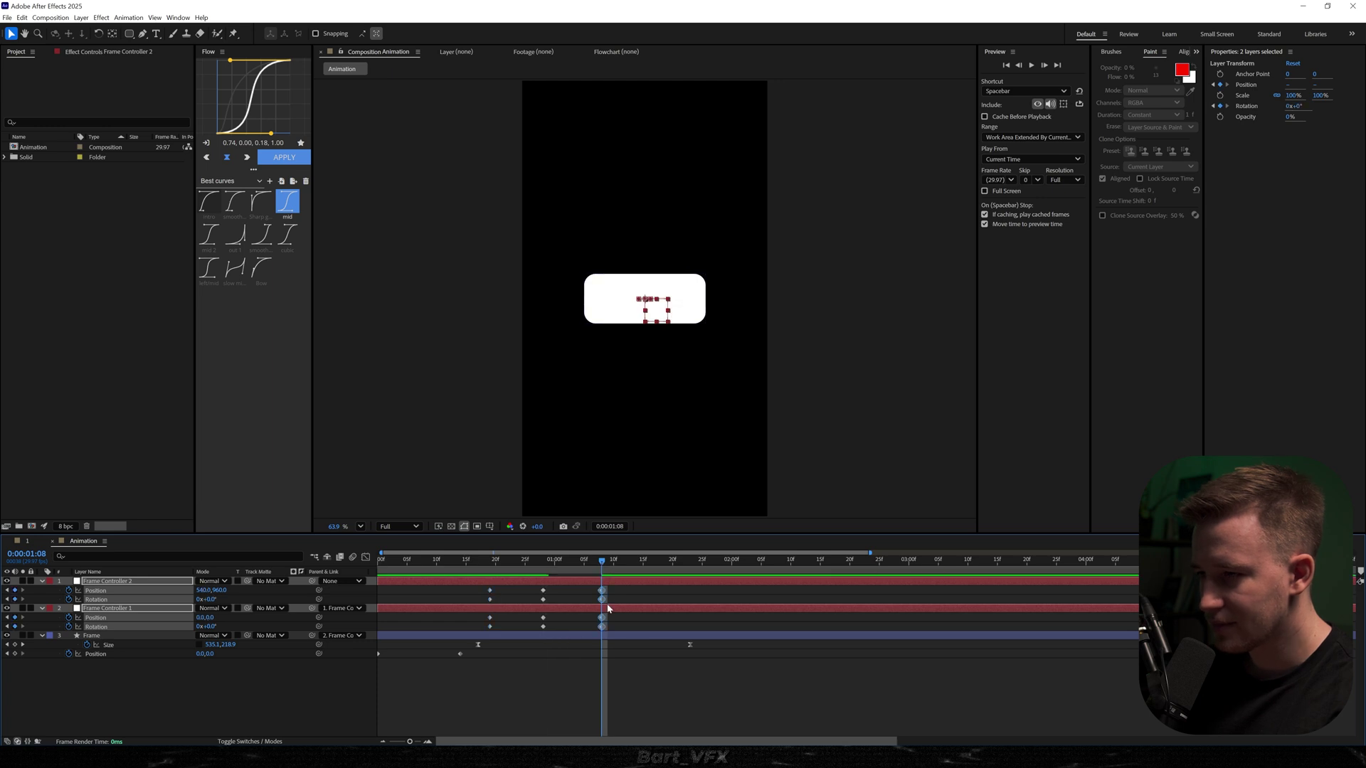
key(space)
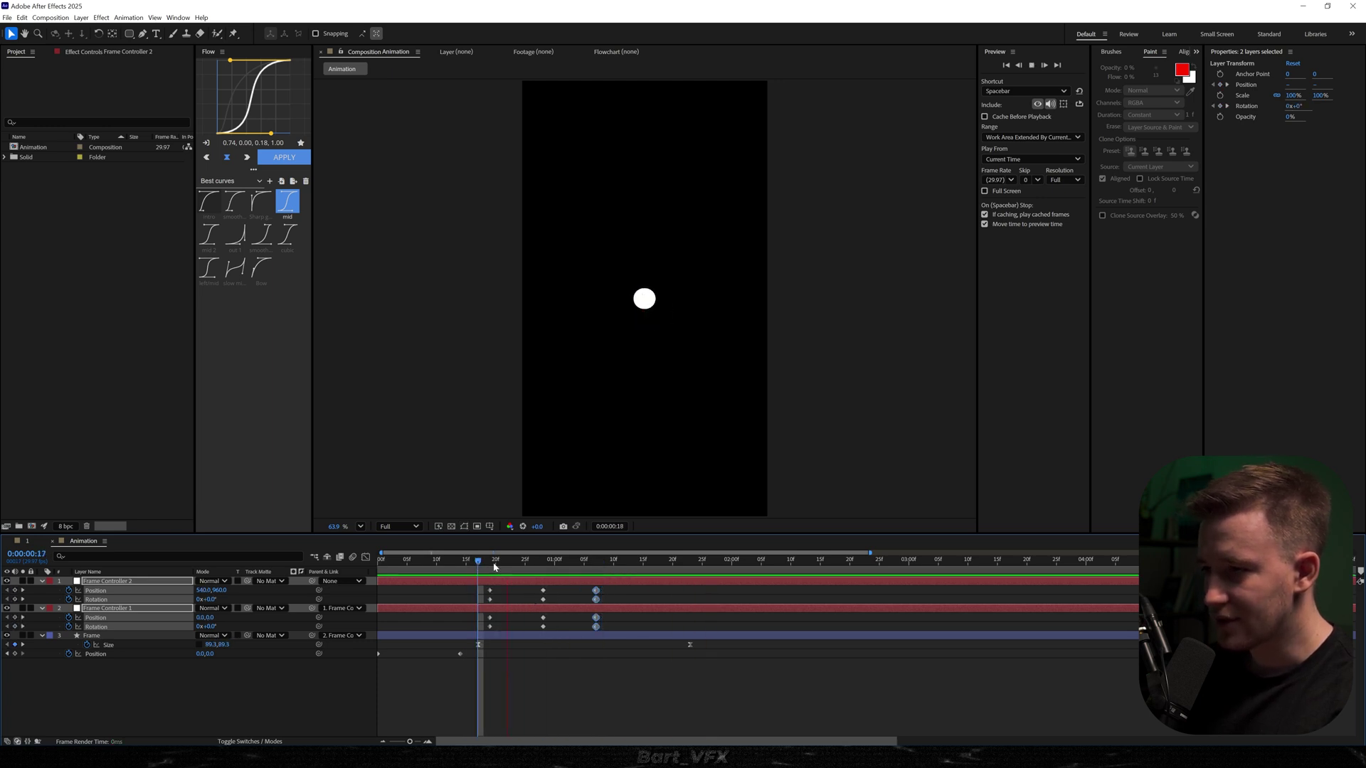
Step: Shift Frame Controller 2's Position and Rotation keyframes a few frames later, then preview
key(space)
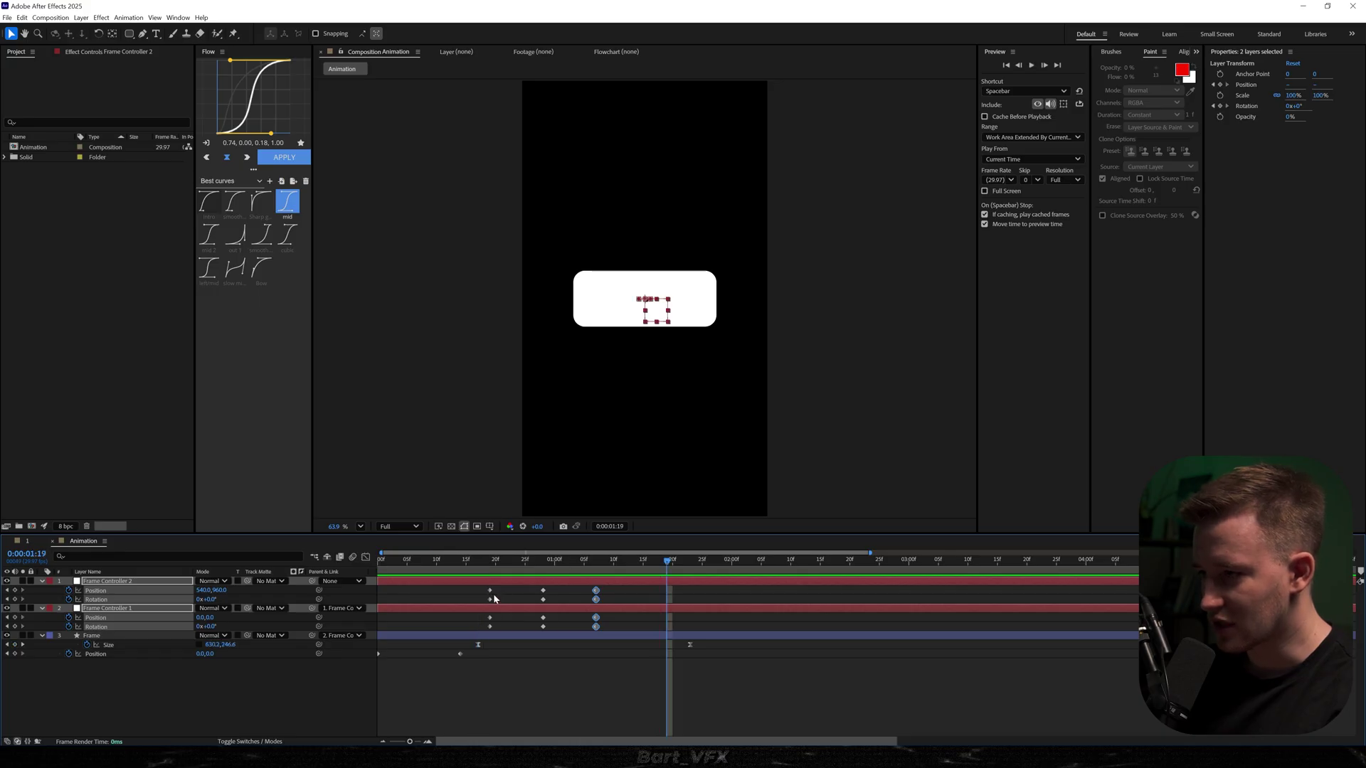
drag(524, 558, 556, 558)
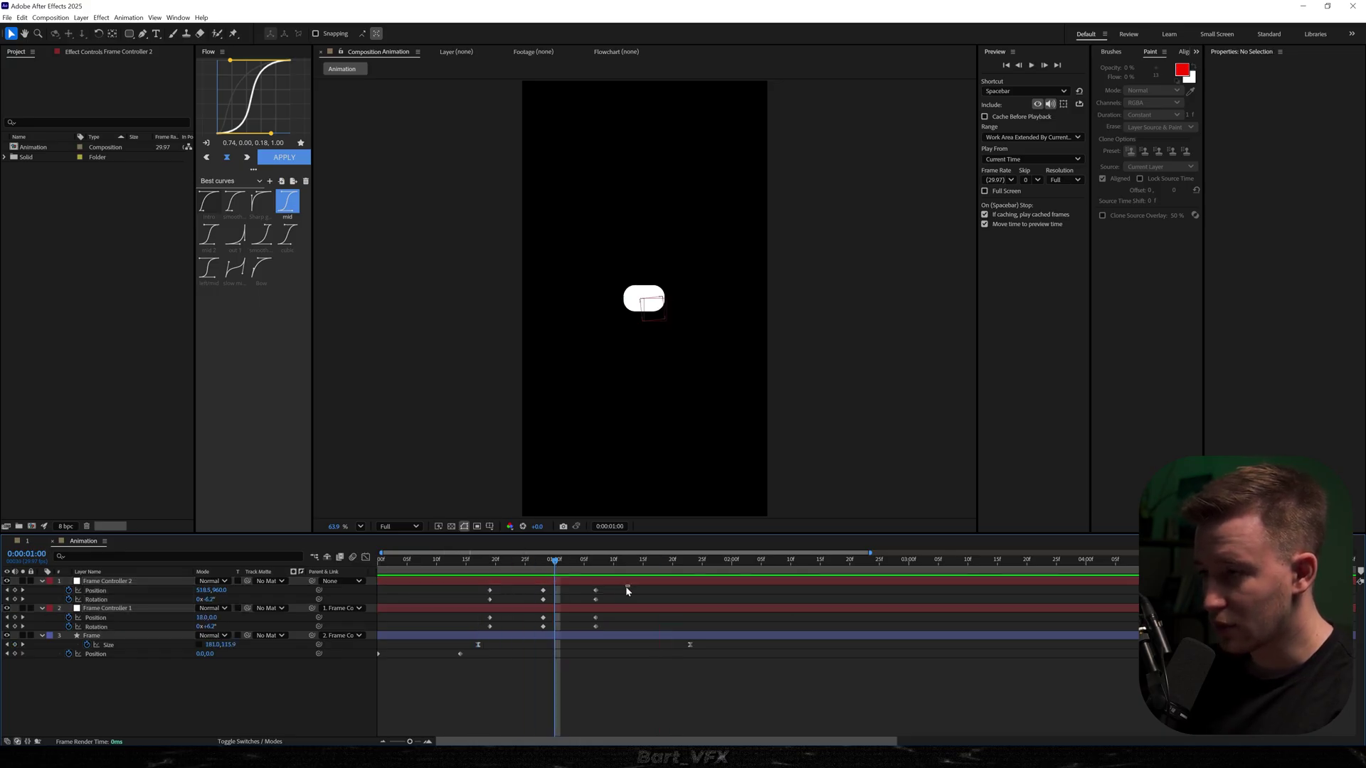
mouse_move(625, 586)
mouse_down()
mouse_move(488, 606)
mouse_move(520, 602)
mouse_up()
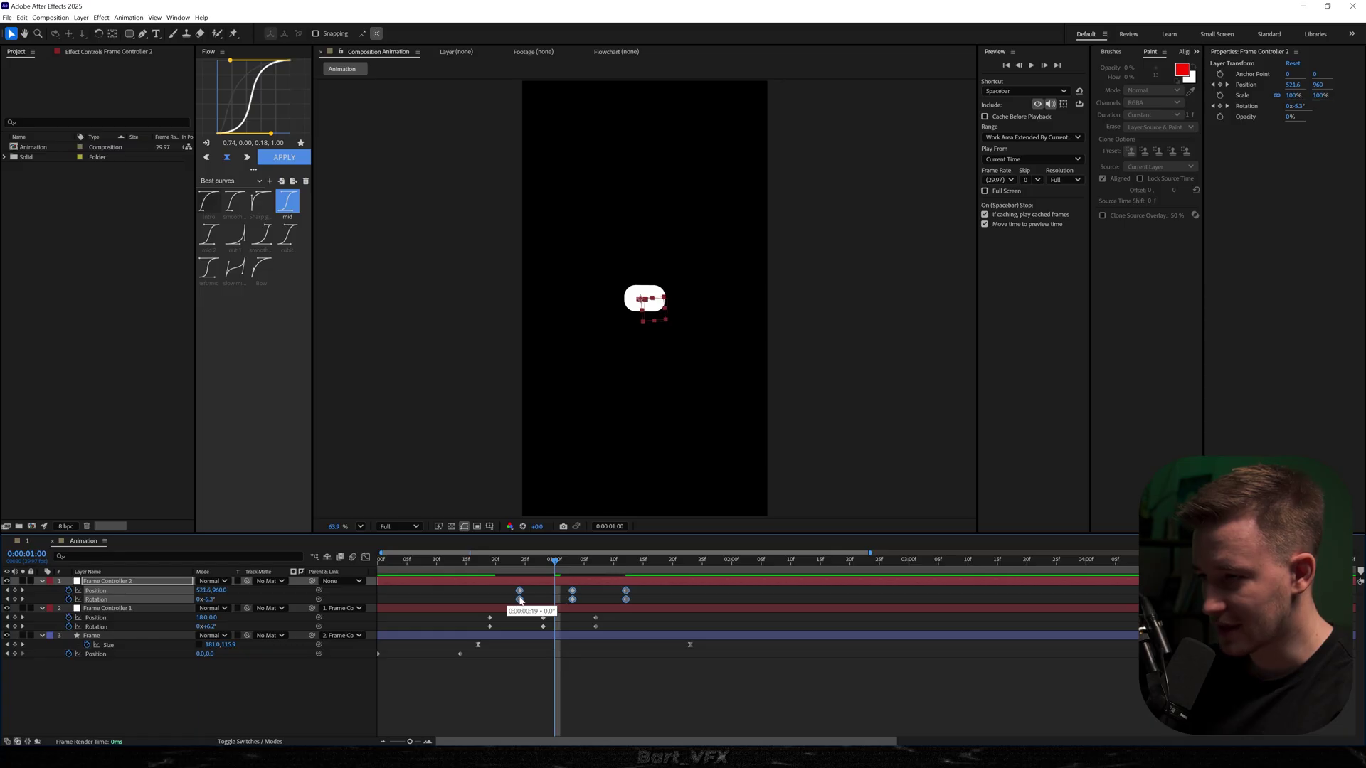
key(space)
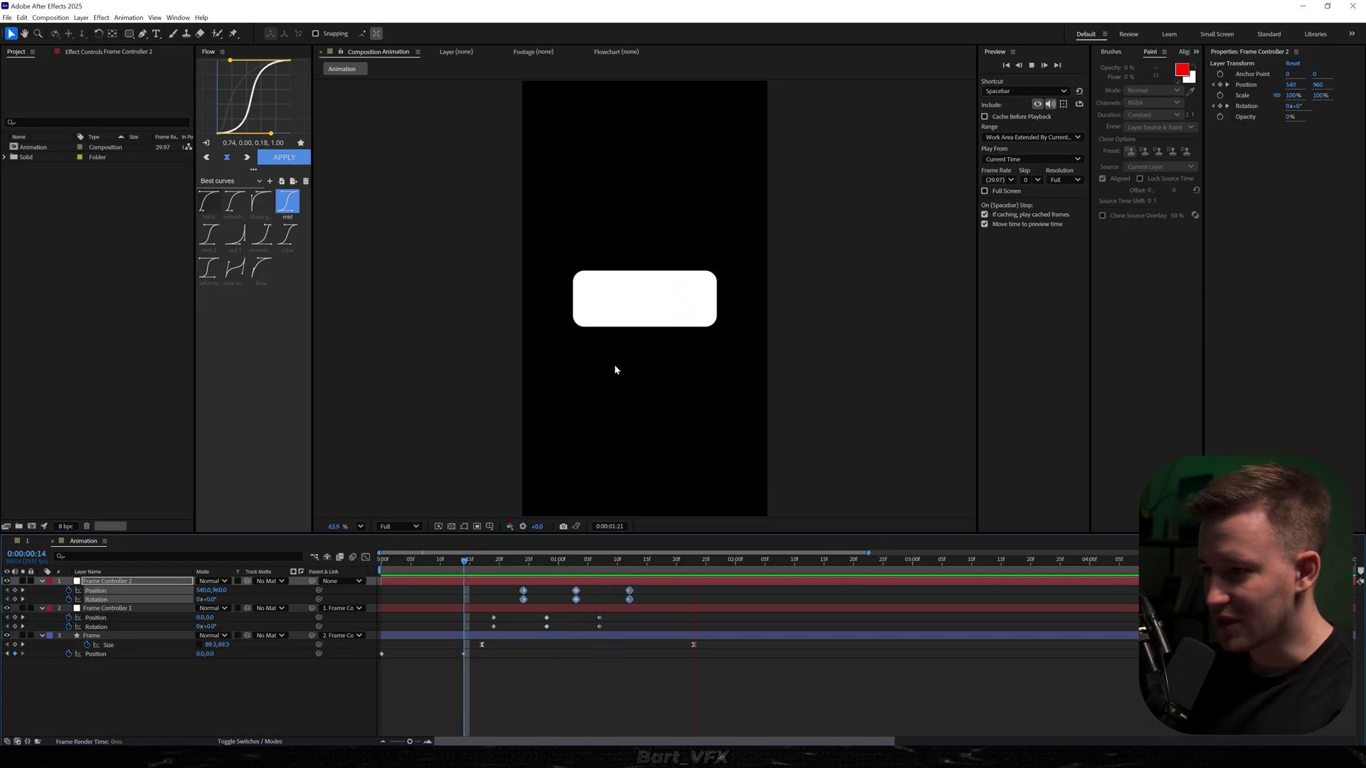
key(space)
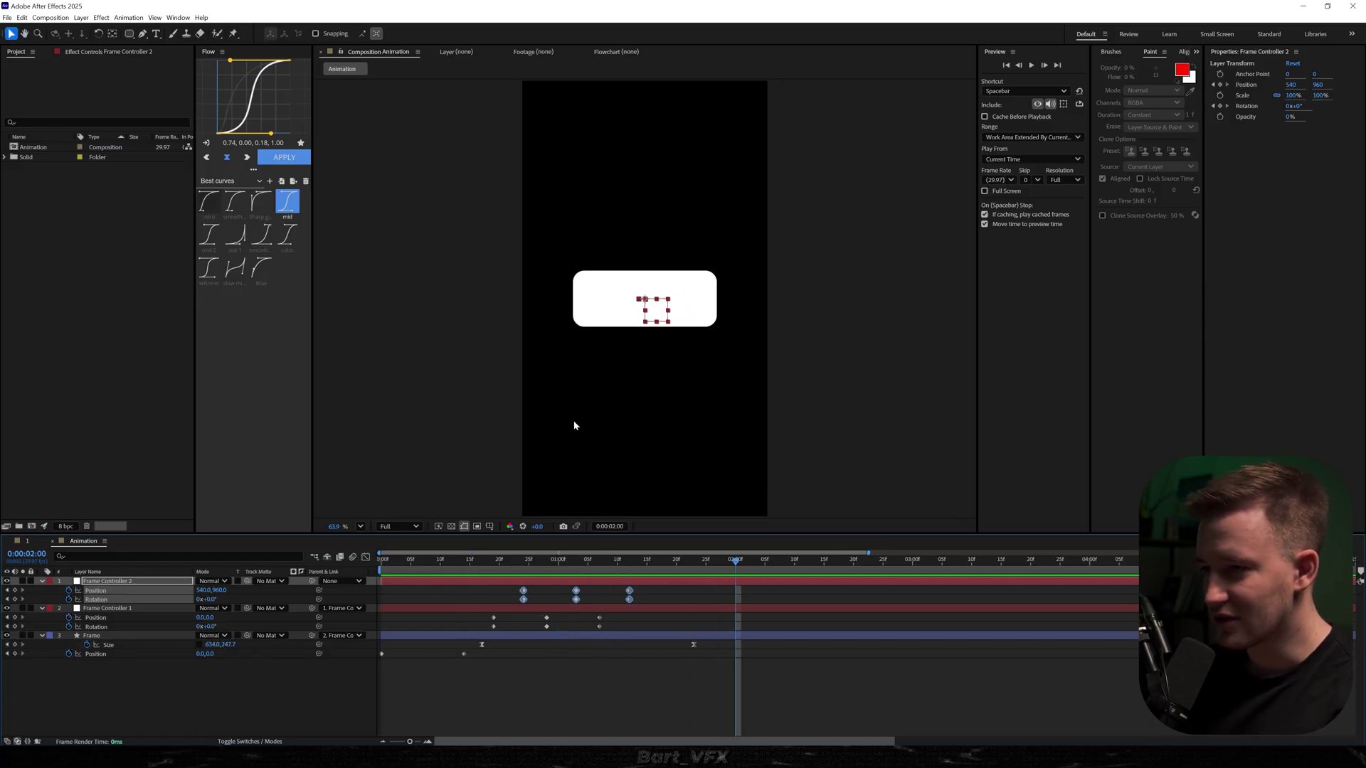
Step: Preview from frame 13, then apply Easy Ease to all controller keyframes
click(458, 557)
key(space)
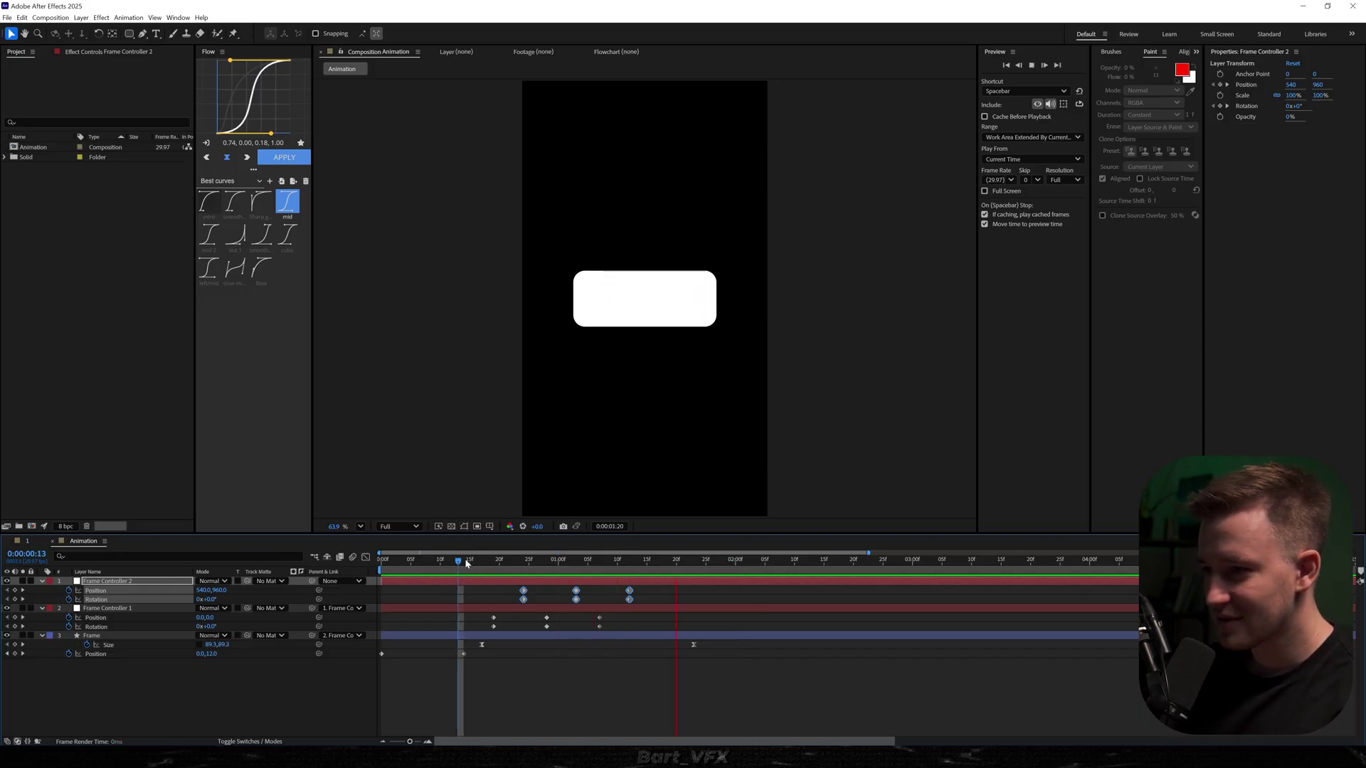
key(space)
drag(653, 579, 489, 635)
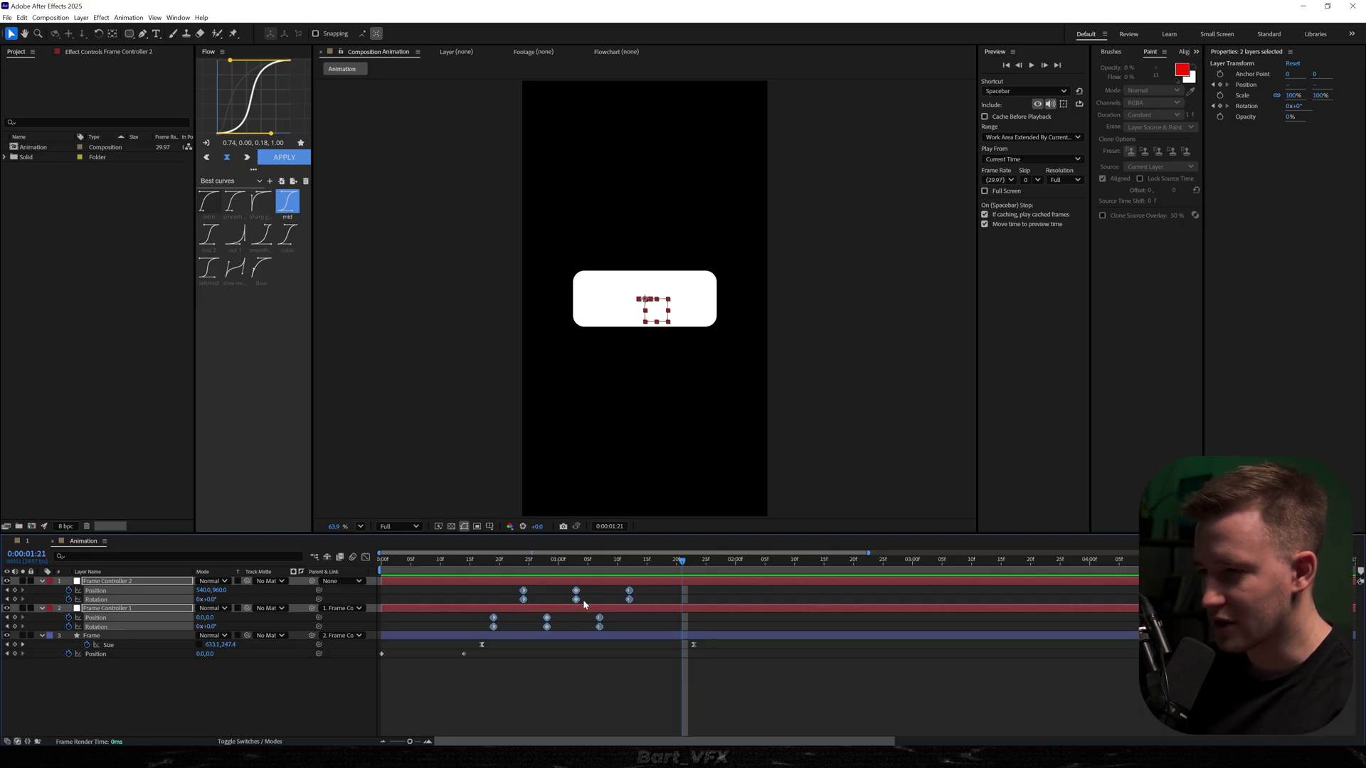
key(F9)
Step: Stretch the controllers' wobble keyframes over a longer time and preview
drag(633, 588, 472, 631)
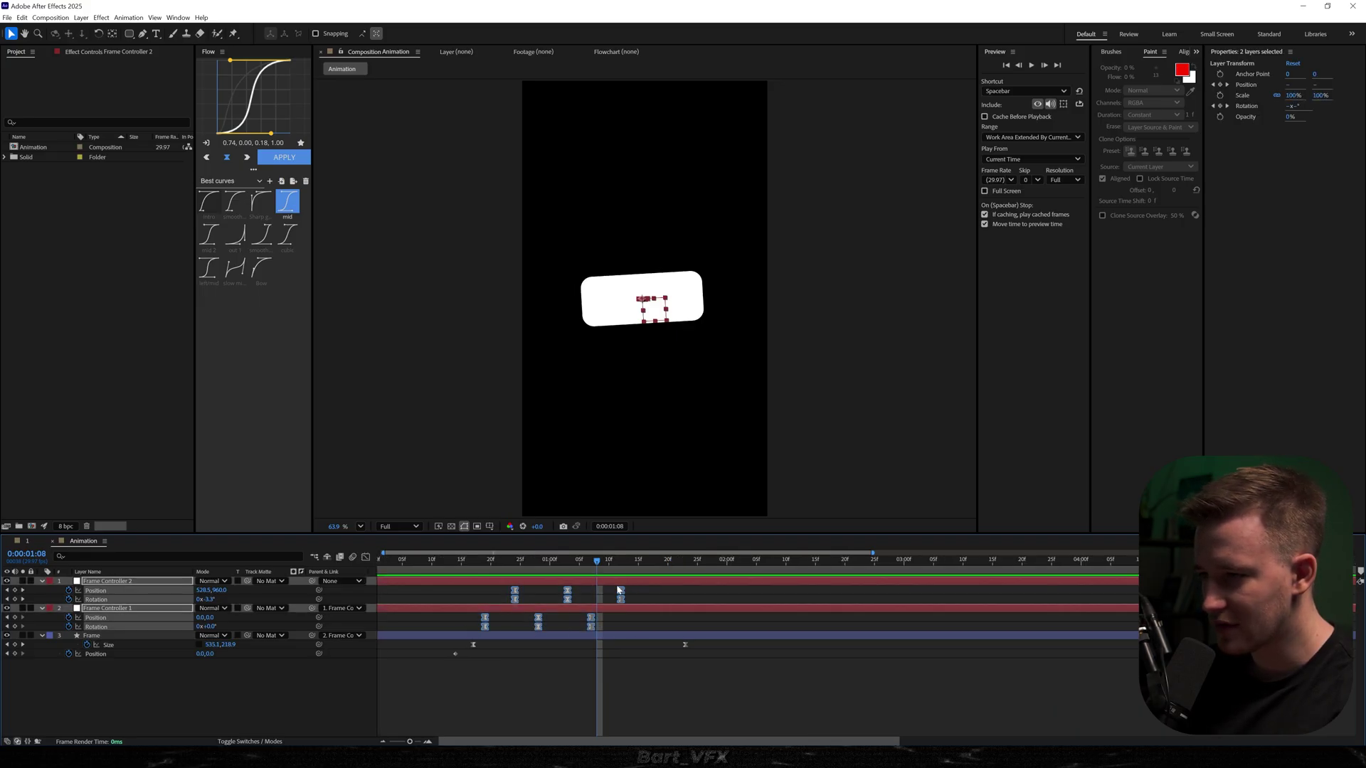
drag(621, 595, 648, 589)
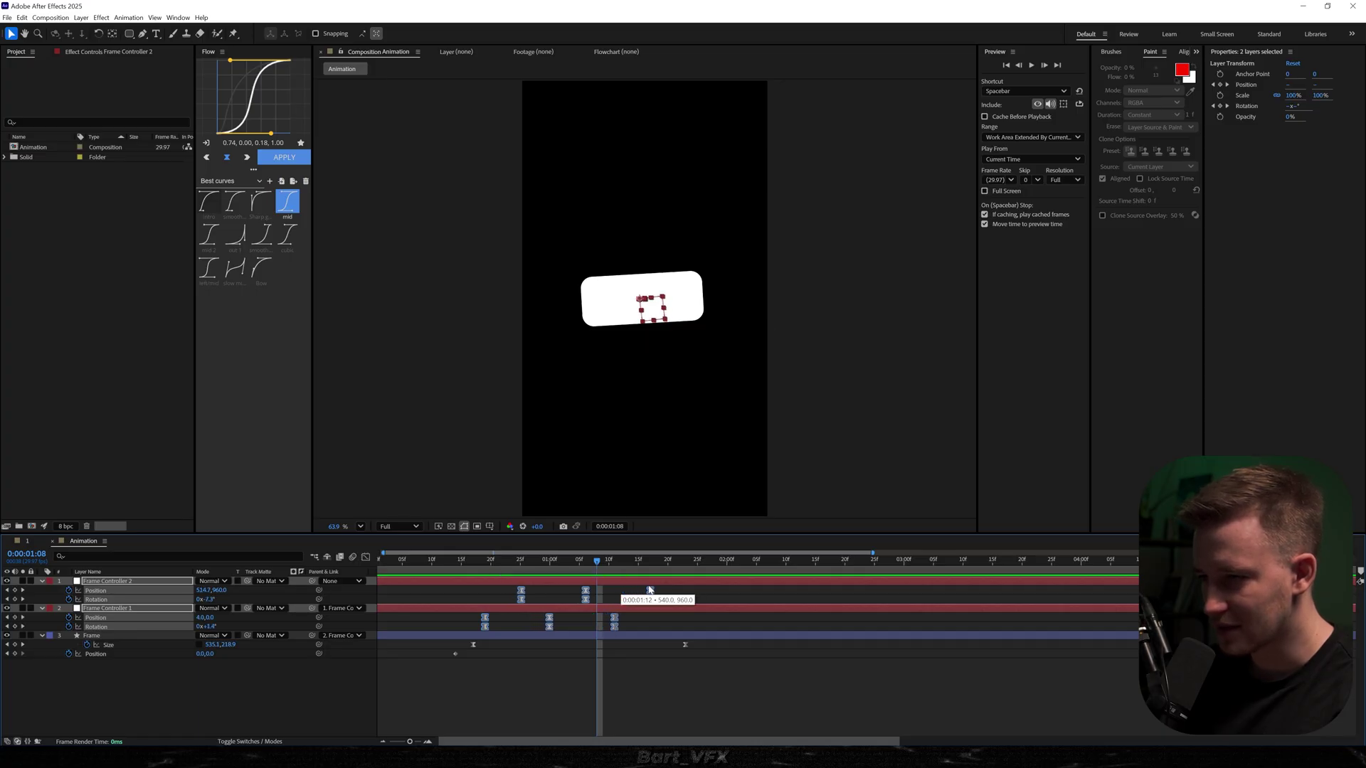
click(427, 558)
key(space)
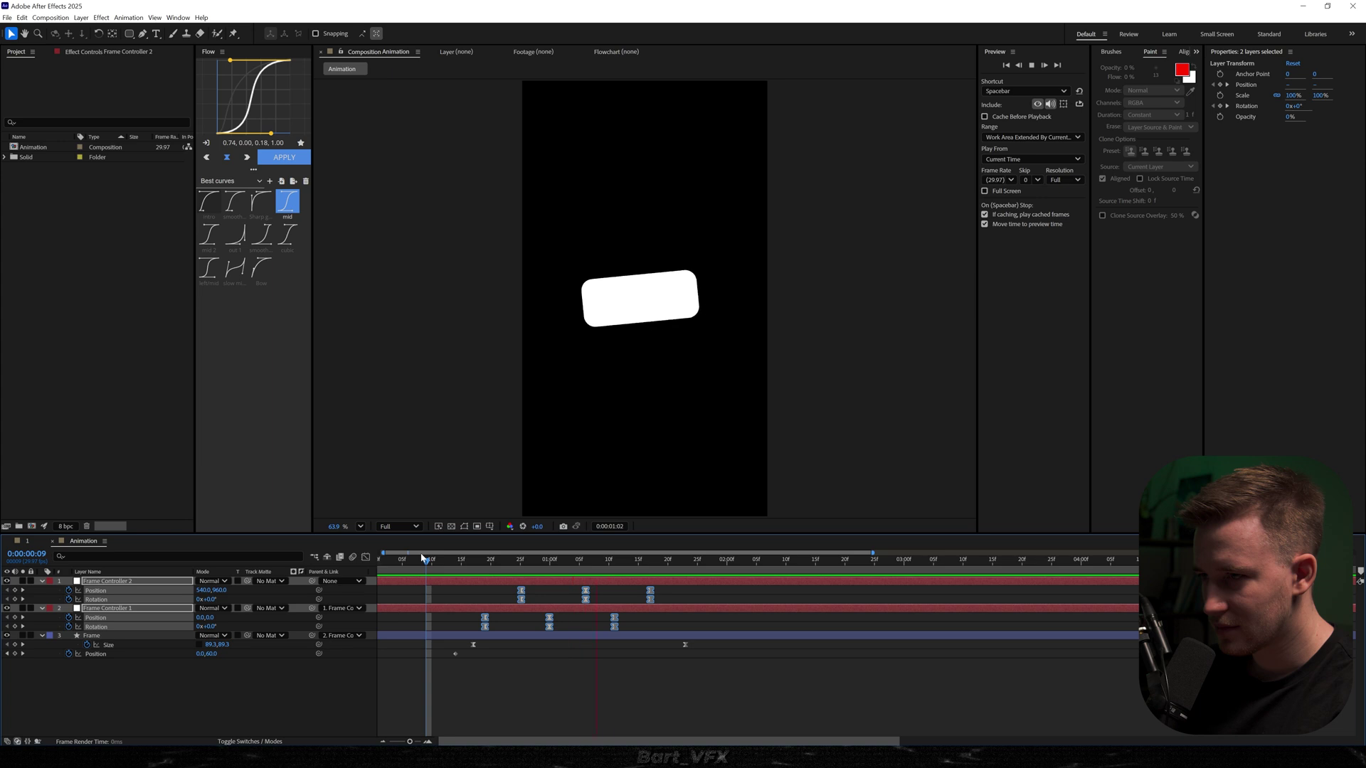
click(677, 590)
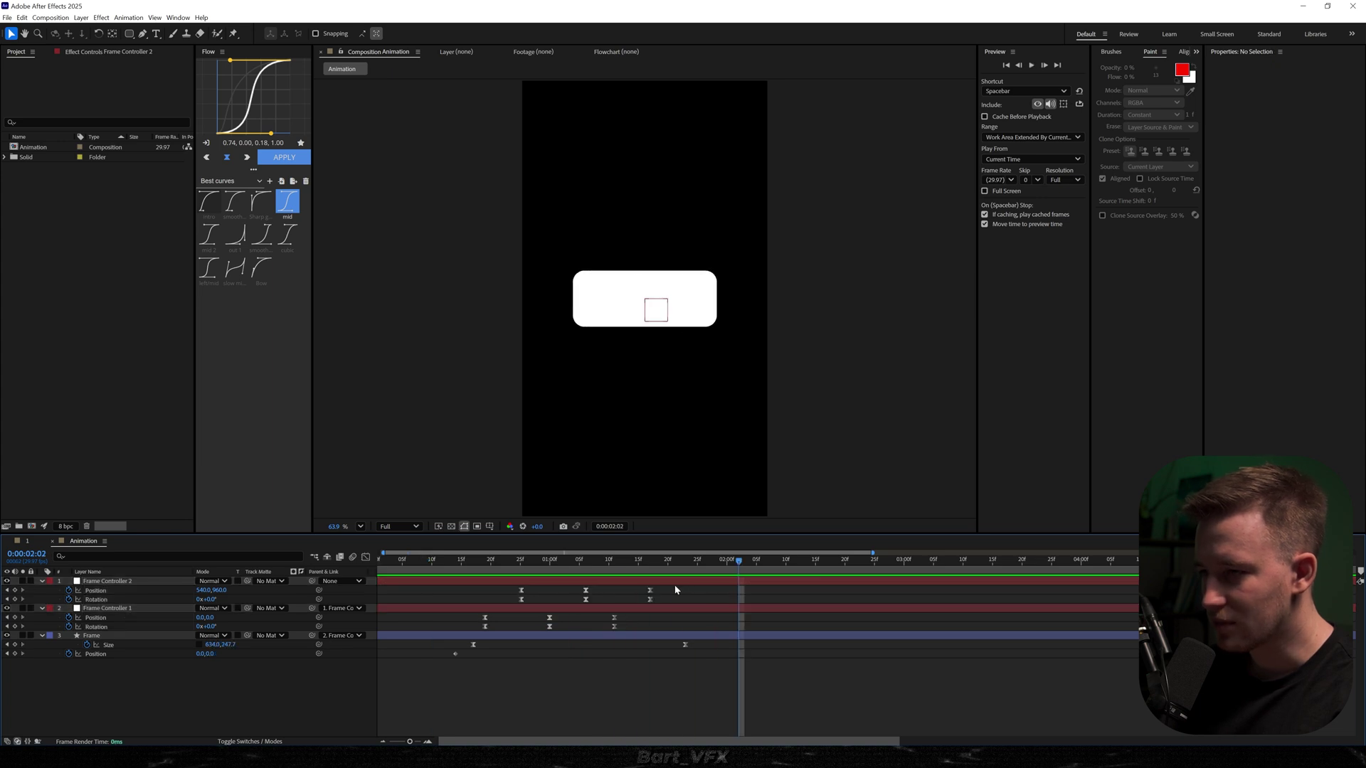
Step: Push Frame Controller 2's last keyframes later and sharpen its speed curve's second peak
drag(670, 584, 626, 606)
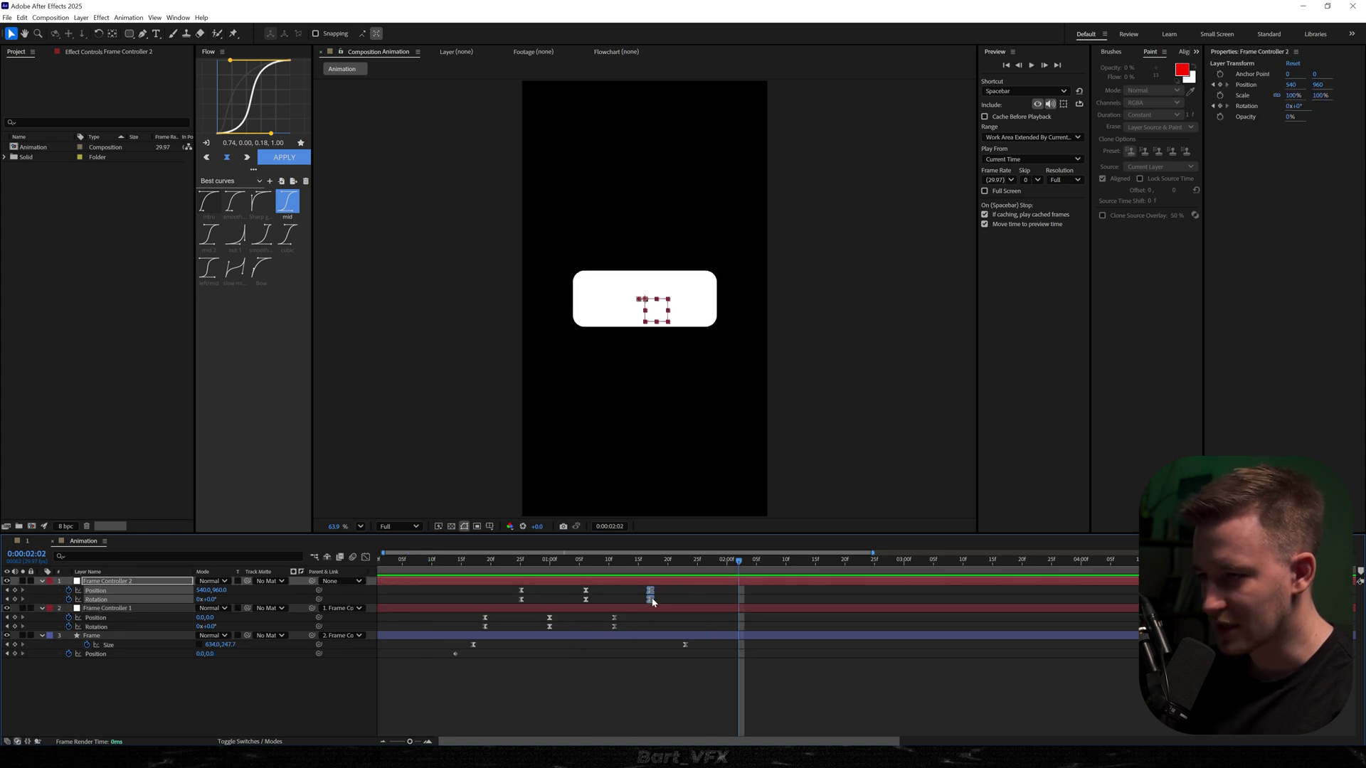
mouse_move(661, 599)
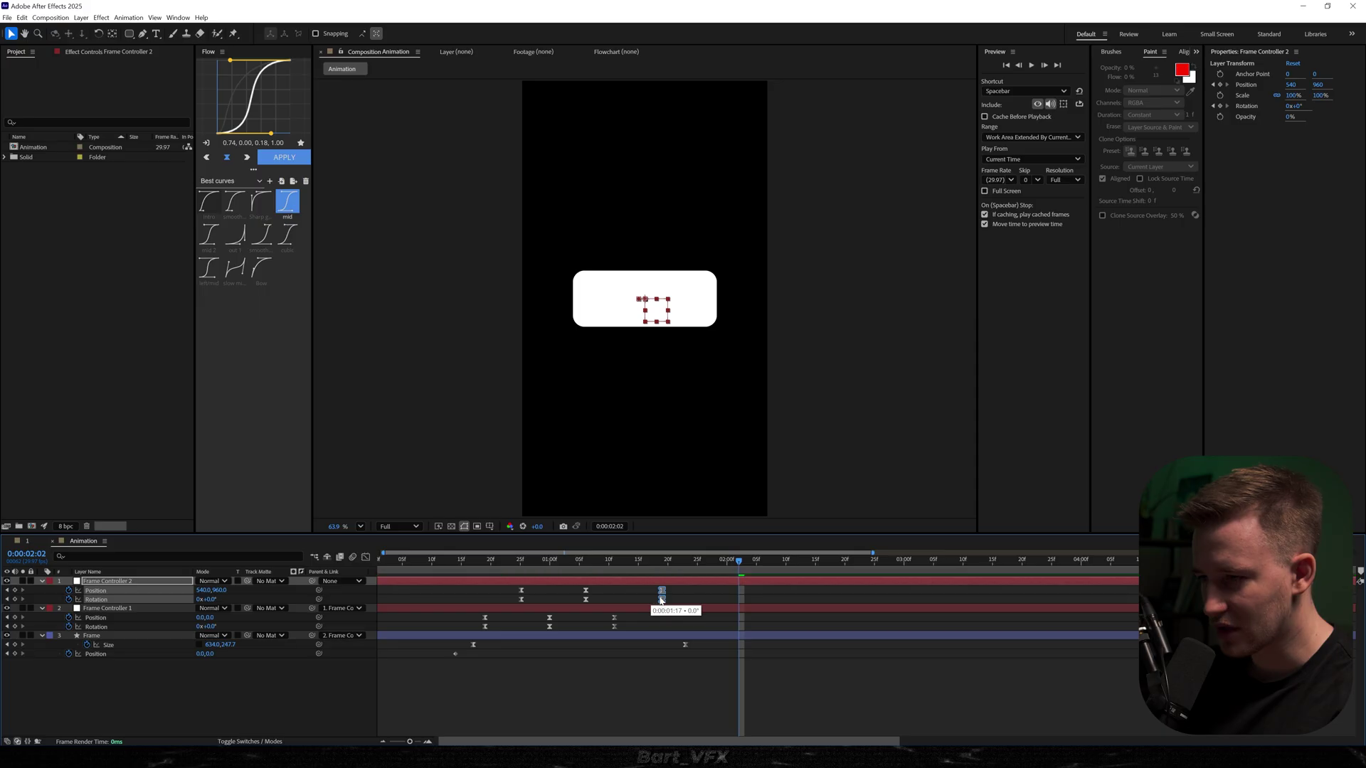
drag(656, 600, 667, 599)
key(shift+F3)
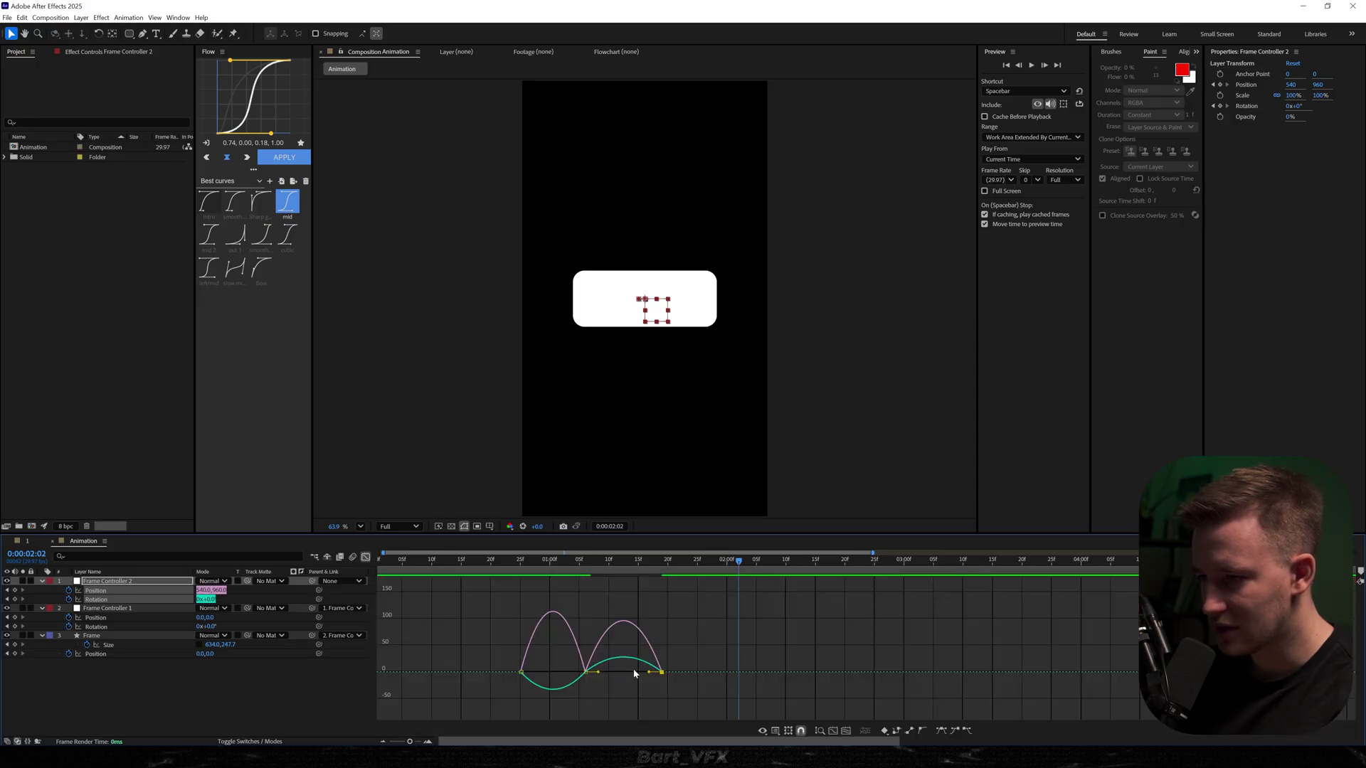
scroll(634, 673, up, 2)
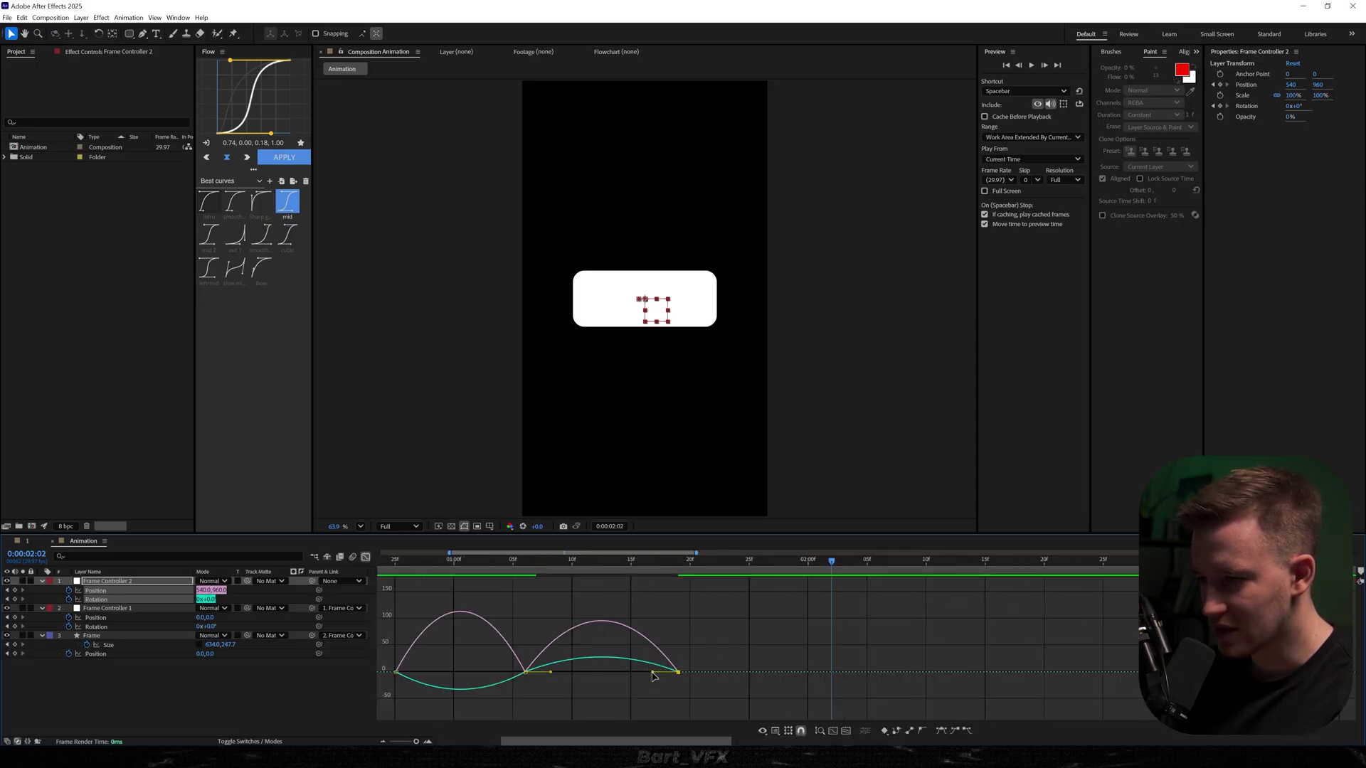
drag(653, 676, 633, 672)
scroll(911, 676, up, 2)
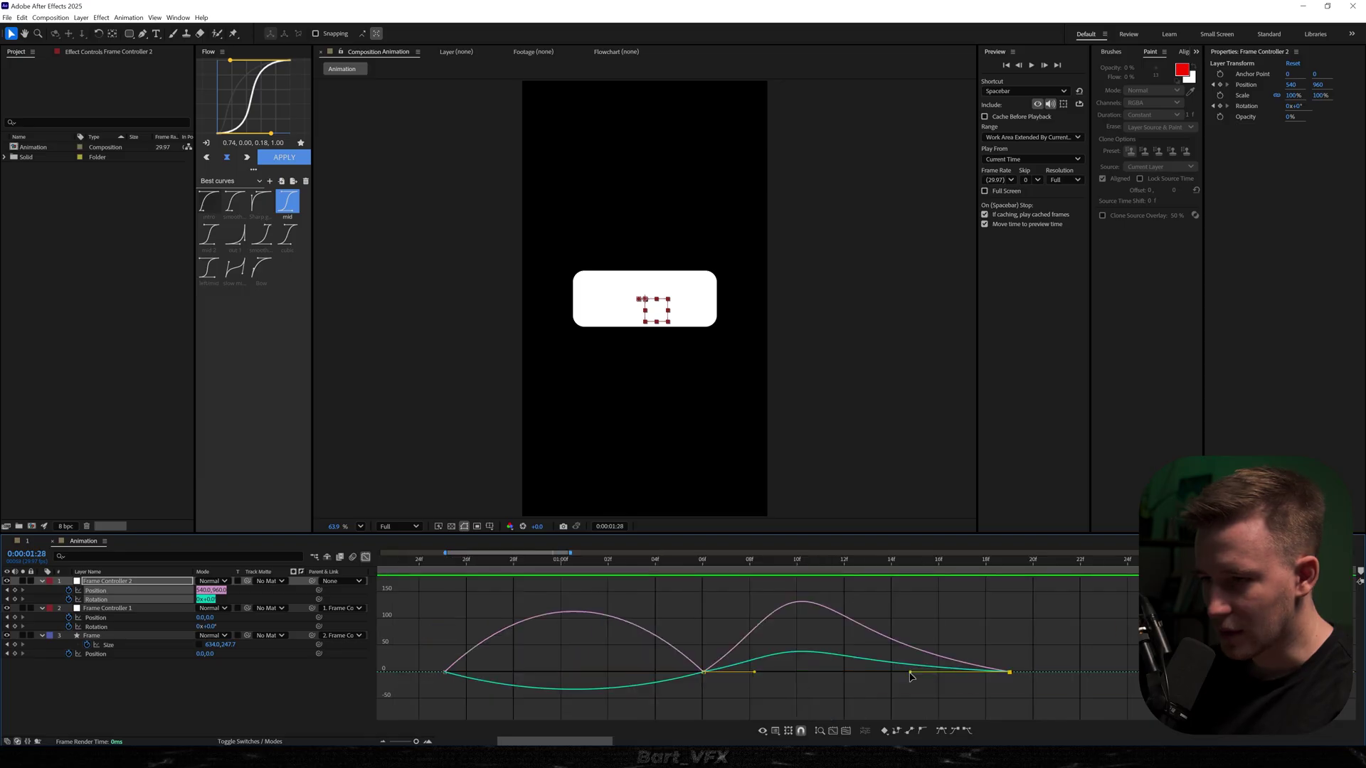
drag(911, 676, 878, 673)
click(487, 558)
key(space)
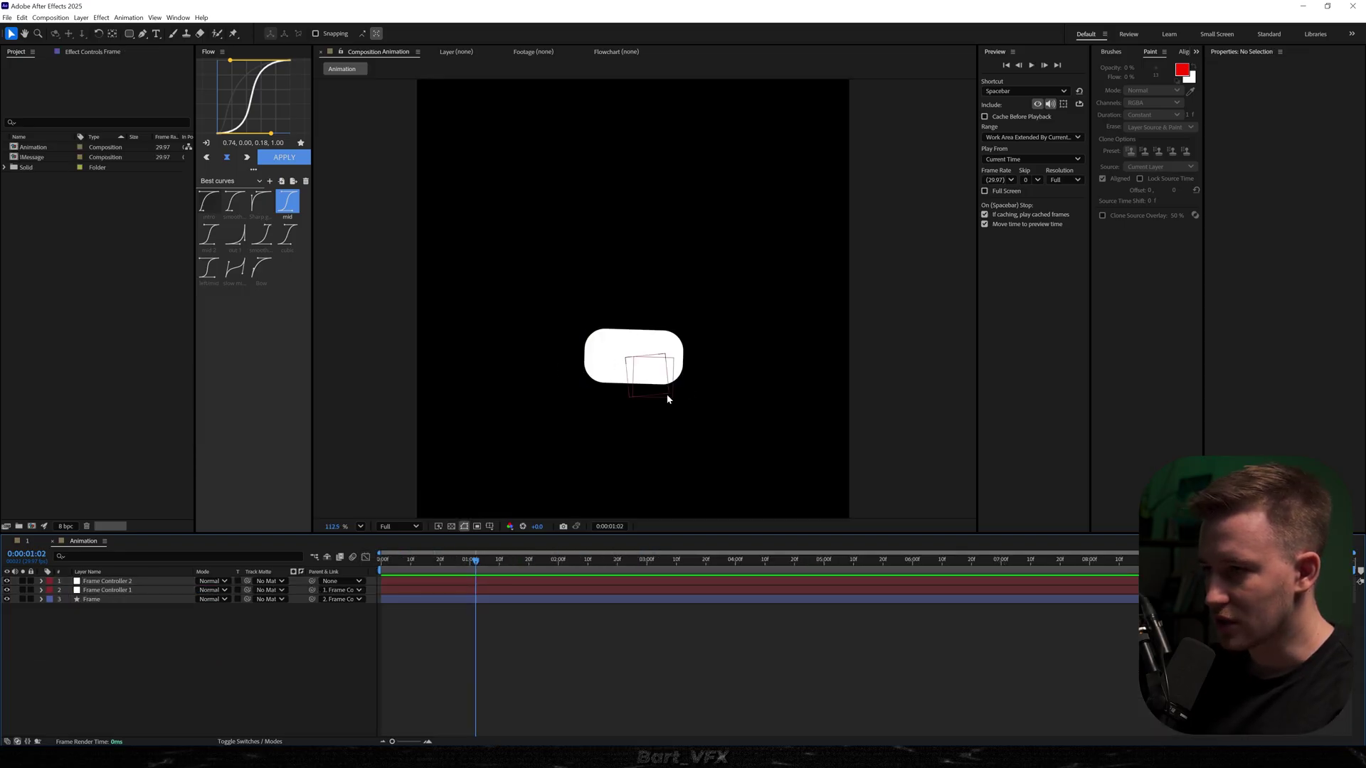
Step: Add a Fill Color keyframe on the Frame layer, slightly later in time
click(595, 388)
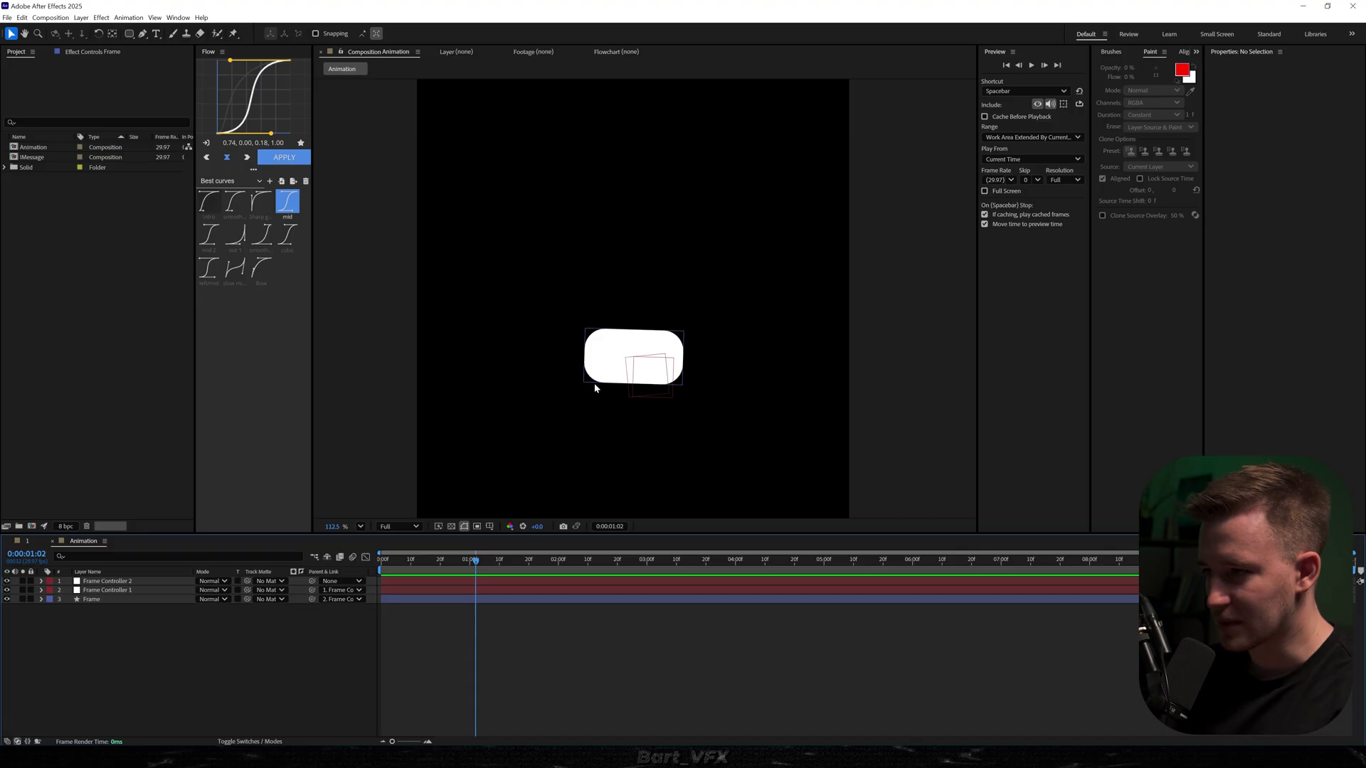
click(452, 598)
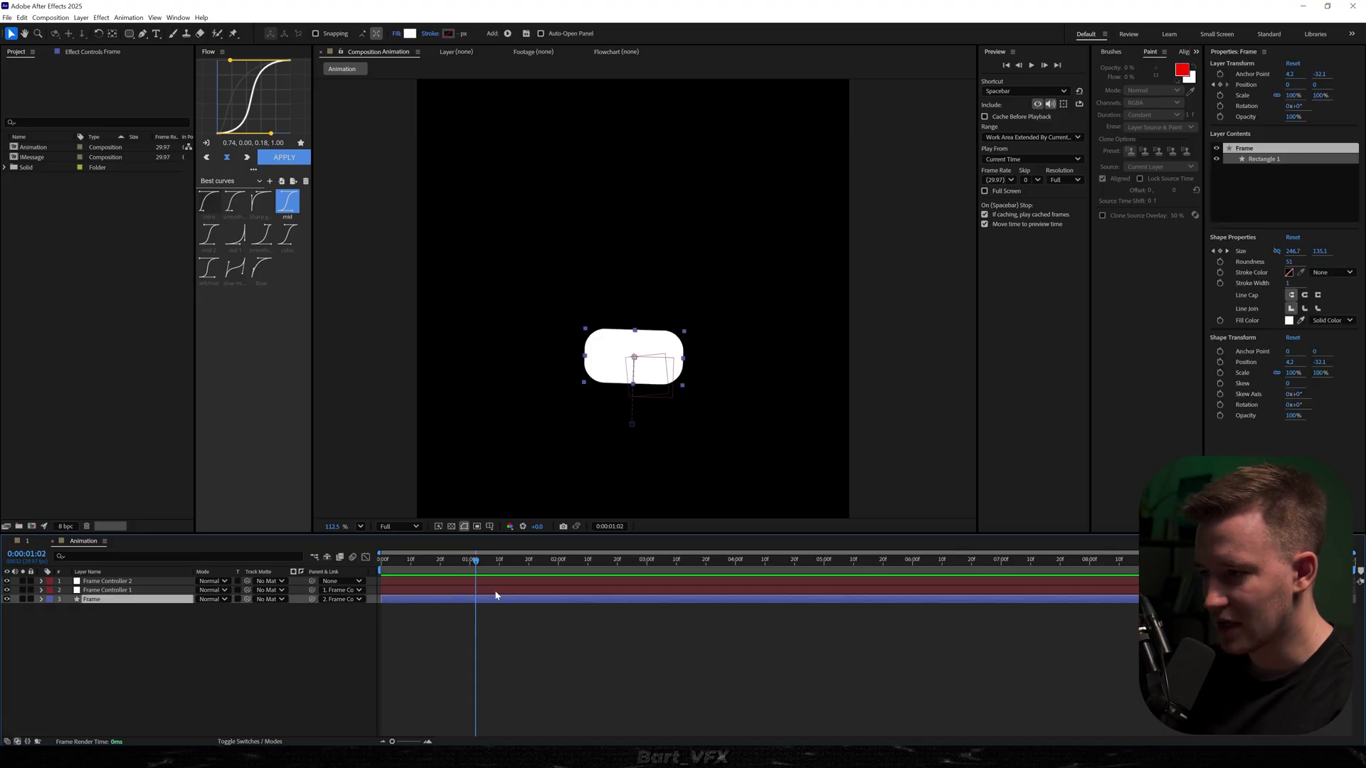
click(1219, 321)
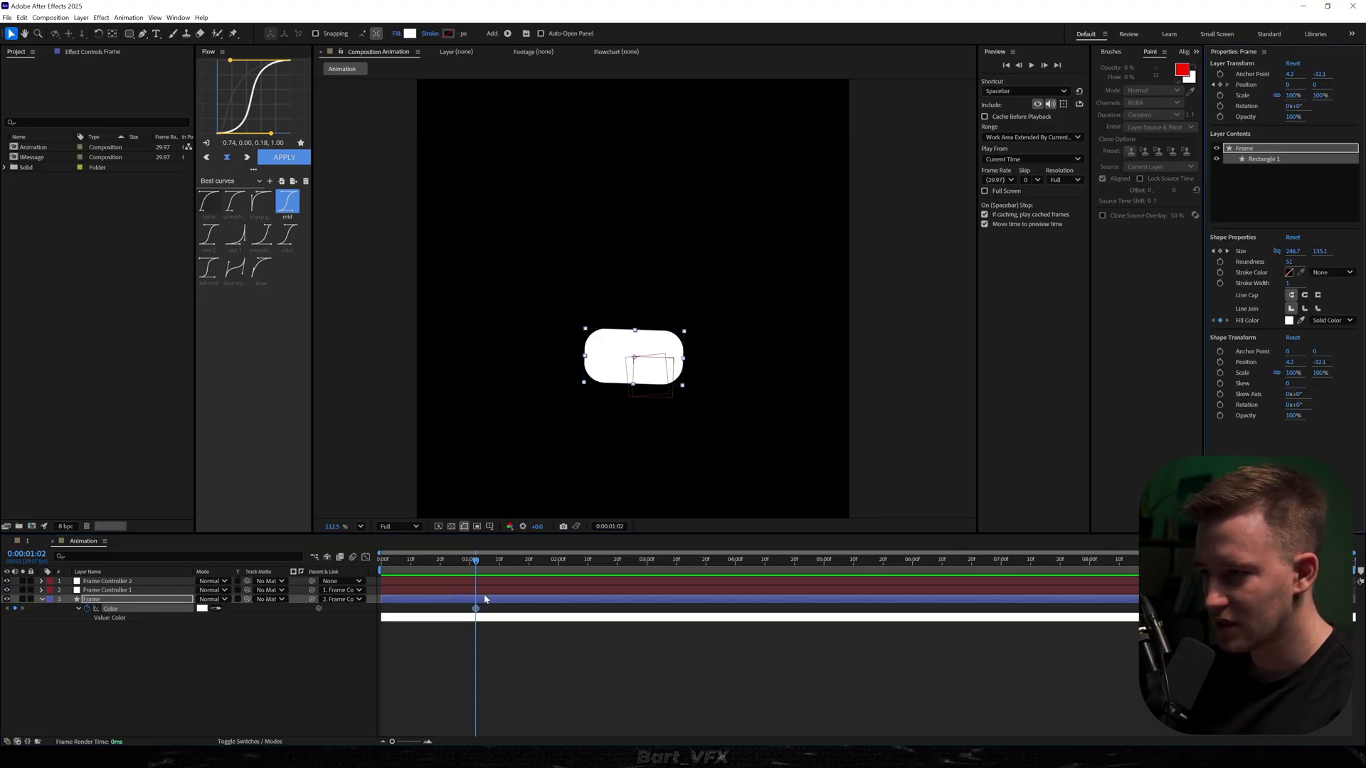
drag(476, 610, 493, 609)
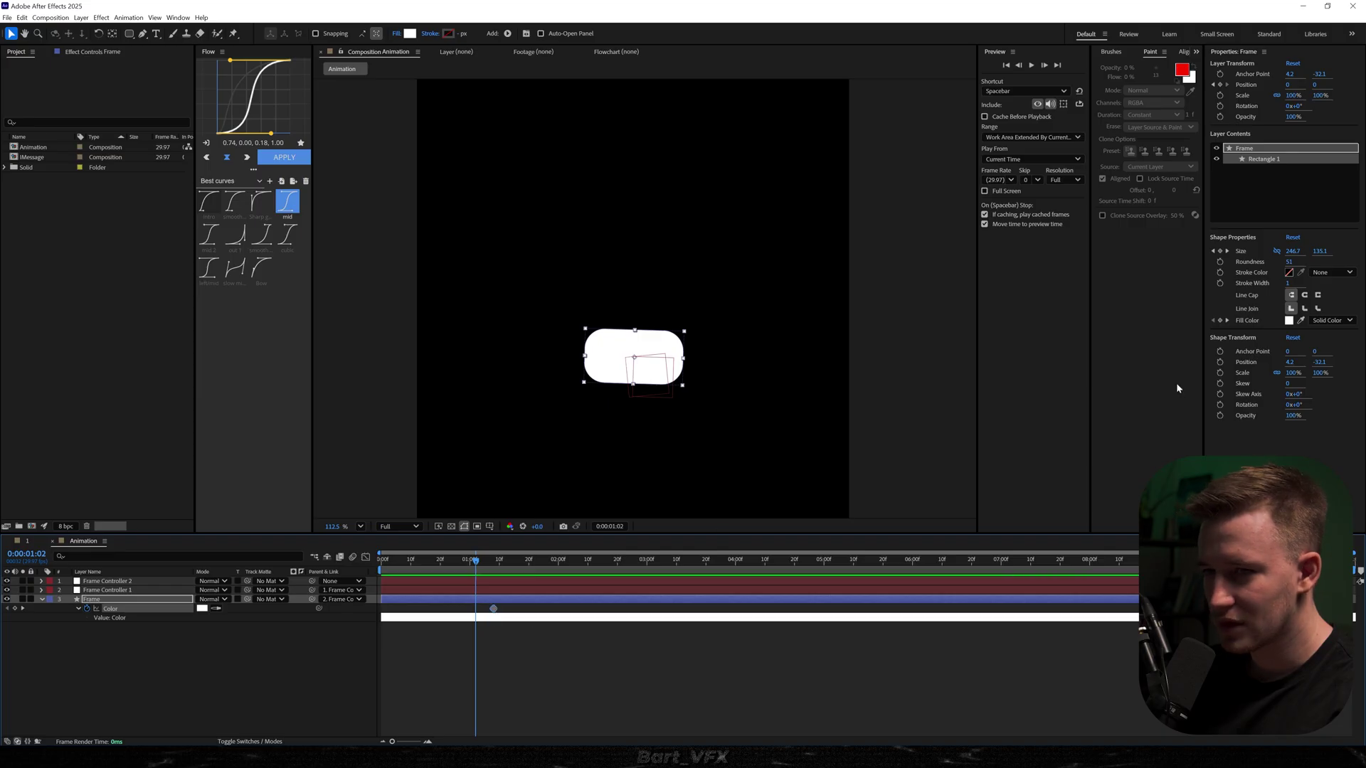
Step: Make the first fill colour keyframe a light blue, shift the keyframe, and preview the change
click(1289, 321)
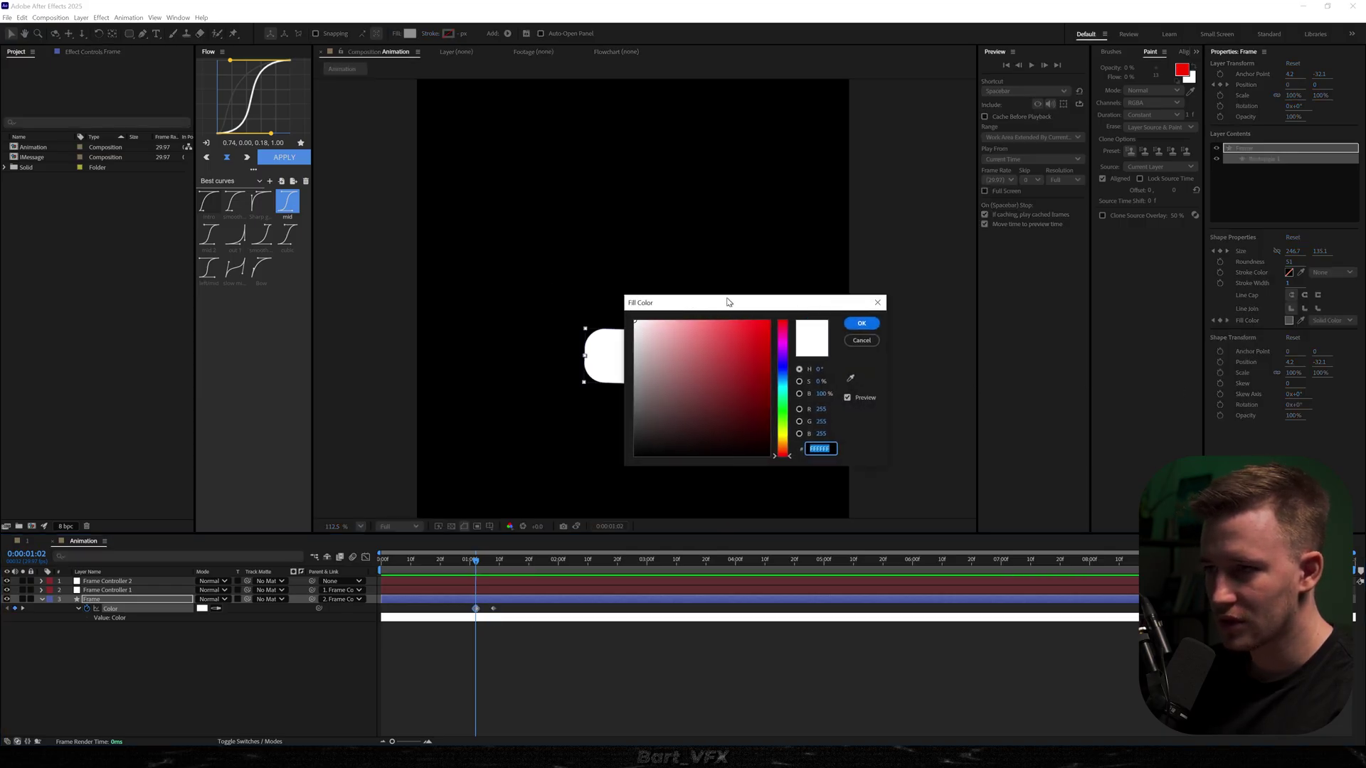
click(913, 323)
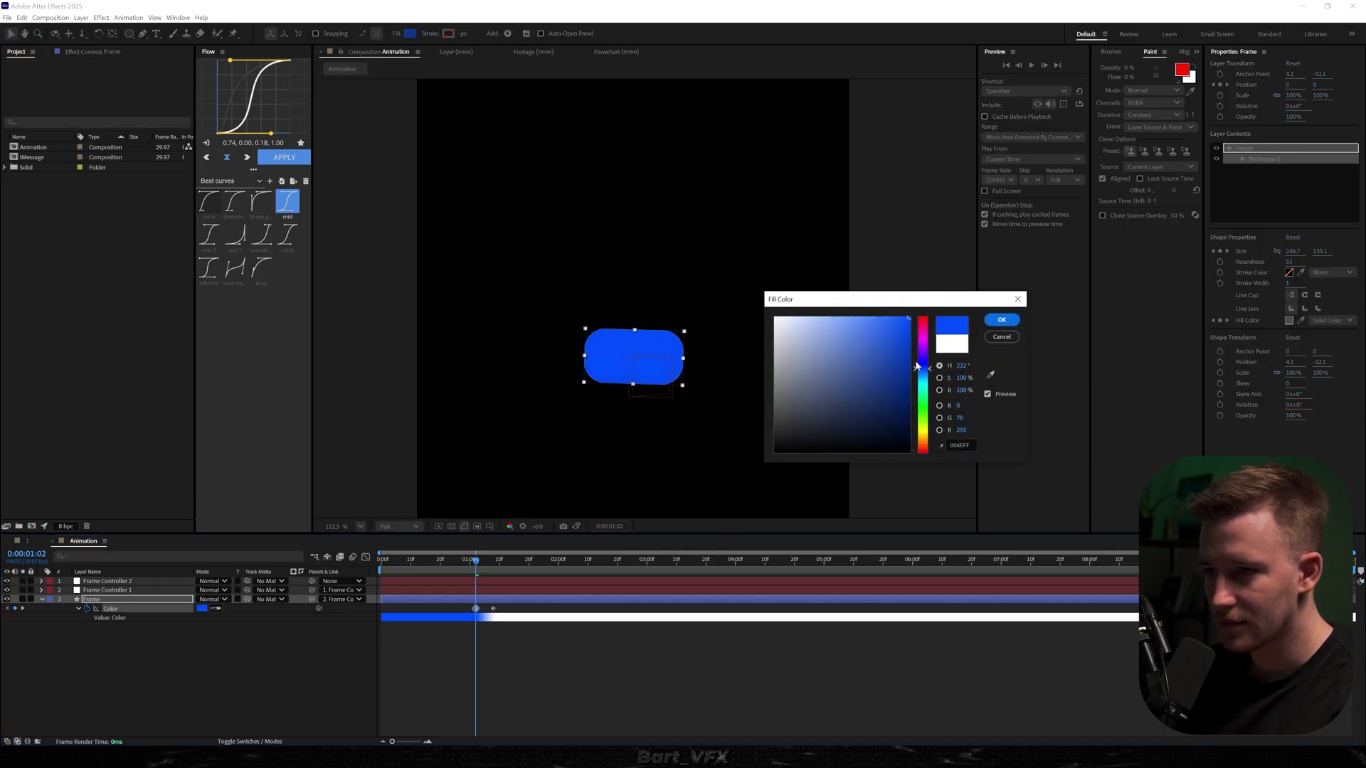
drag(917, 367, 921, 378)
click(1002, 320)
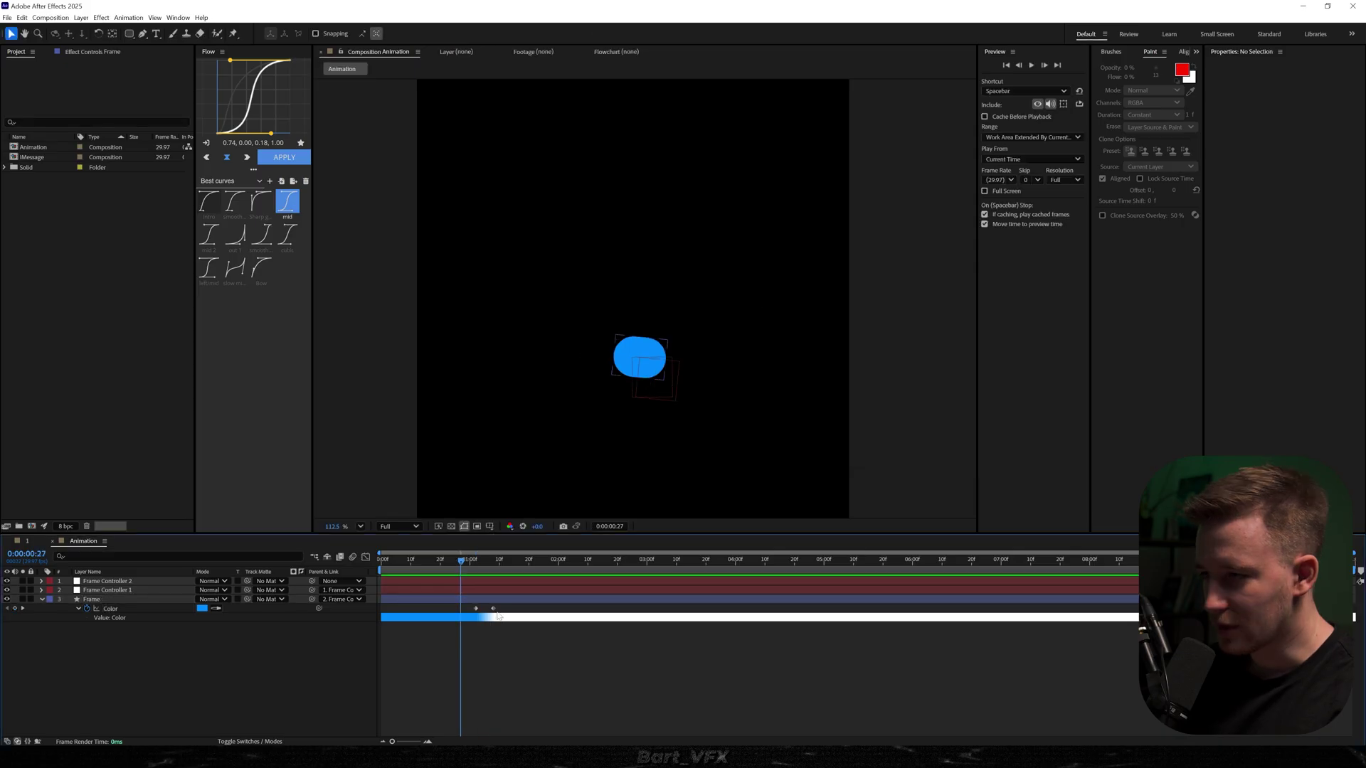
drag(492, 609, 505, 609)
key(space)
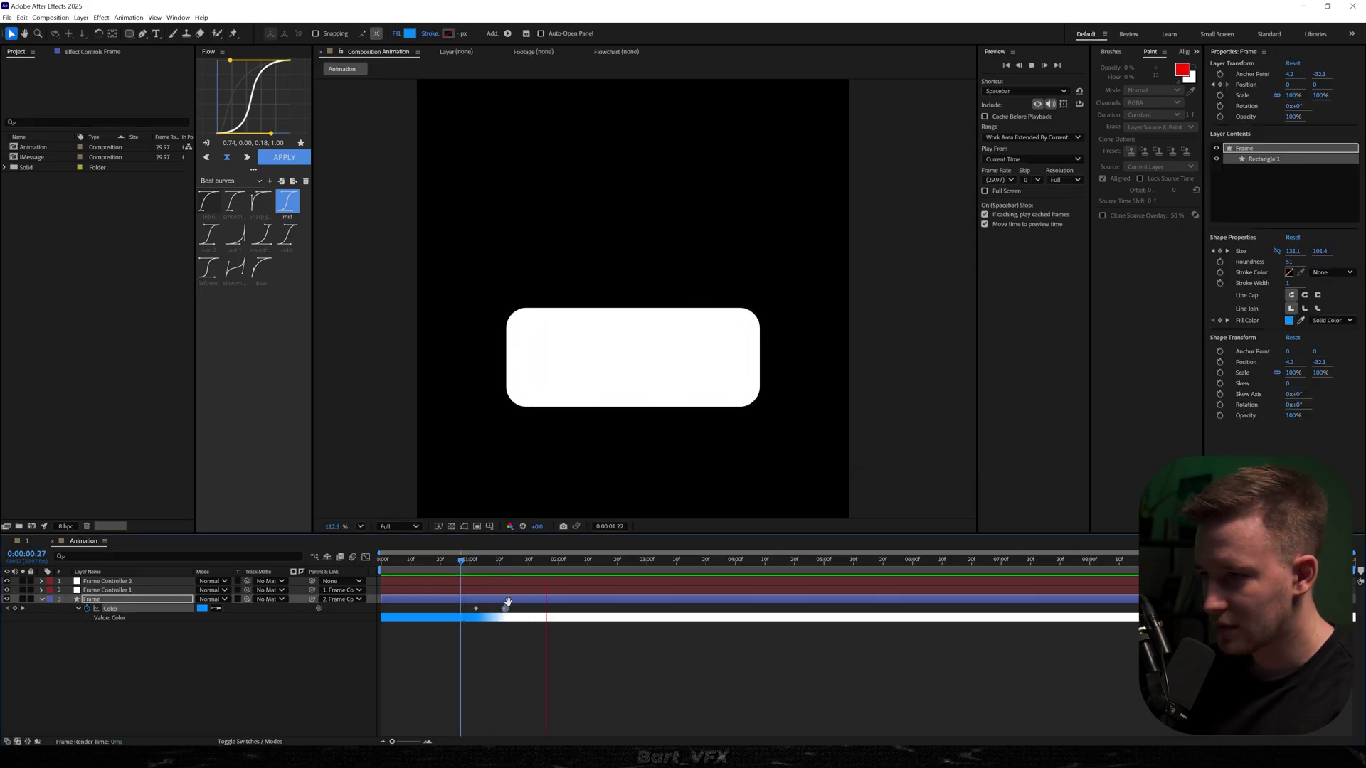
click(431, 562)
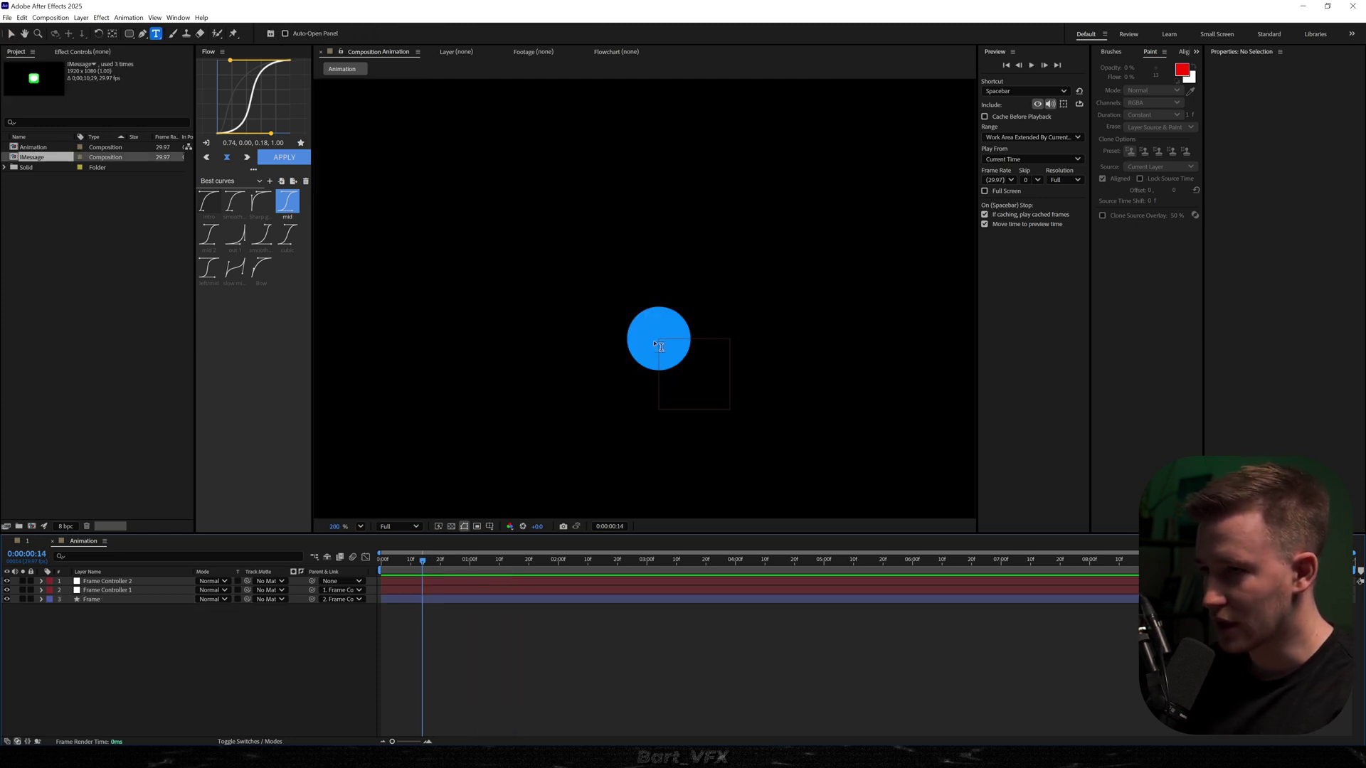
Step: Type a white '1' and centre it on the blue circle
key(ctrl+alt+shift+t)
text(1)
scroll(631, 399, up, 2)
scroll(624, 374, up, 2)
drag(624, 374, 577, 465)
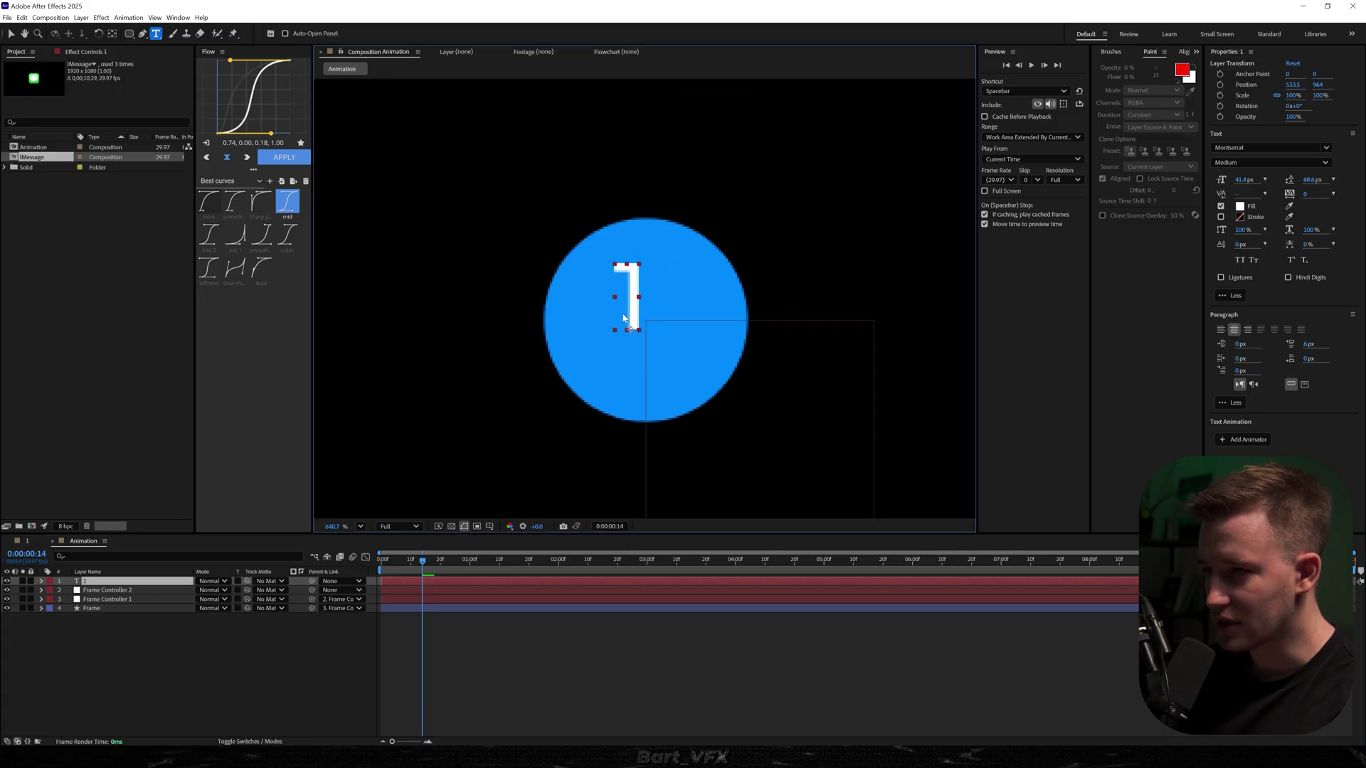
key(v)
key(Return)
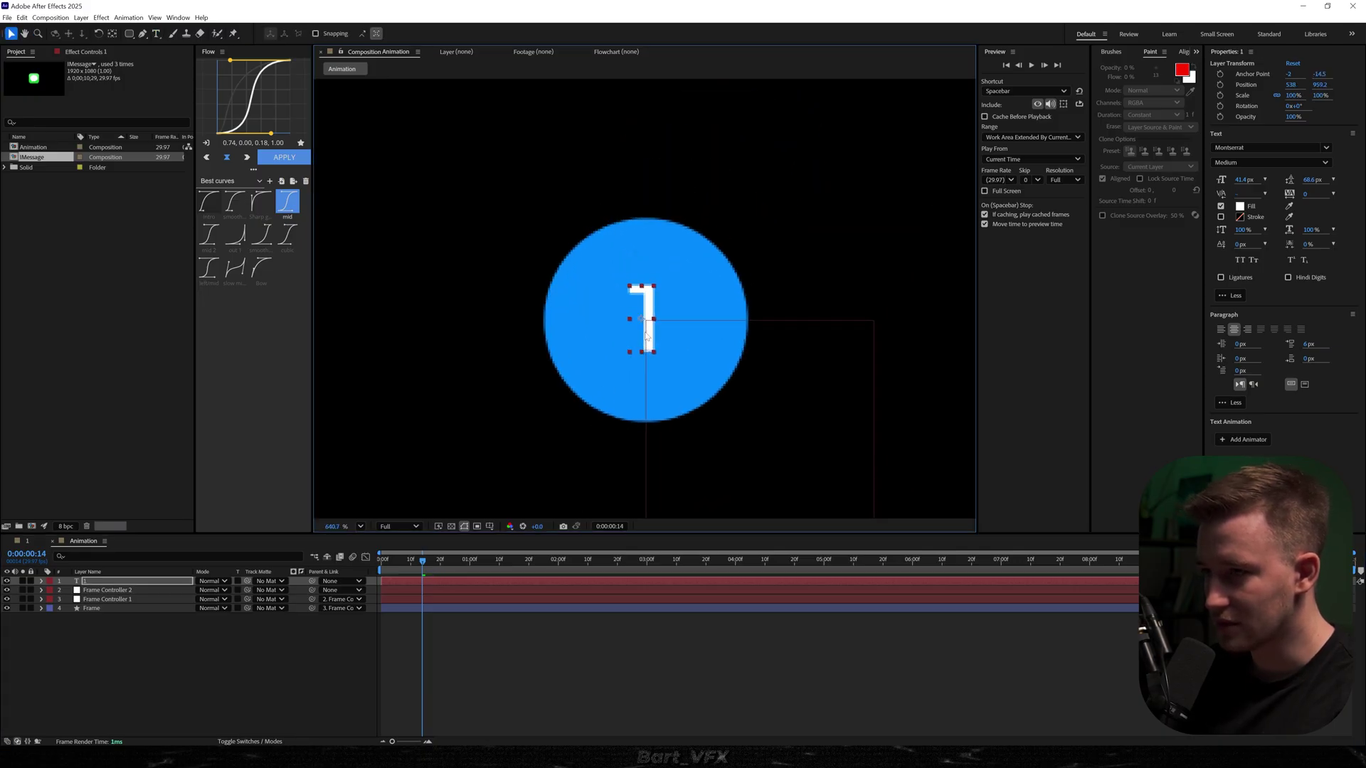
drag(645, 335, 648, 339)
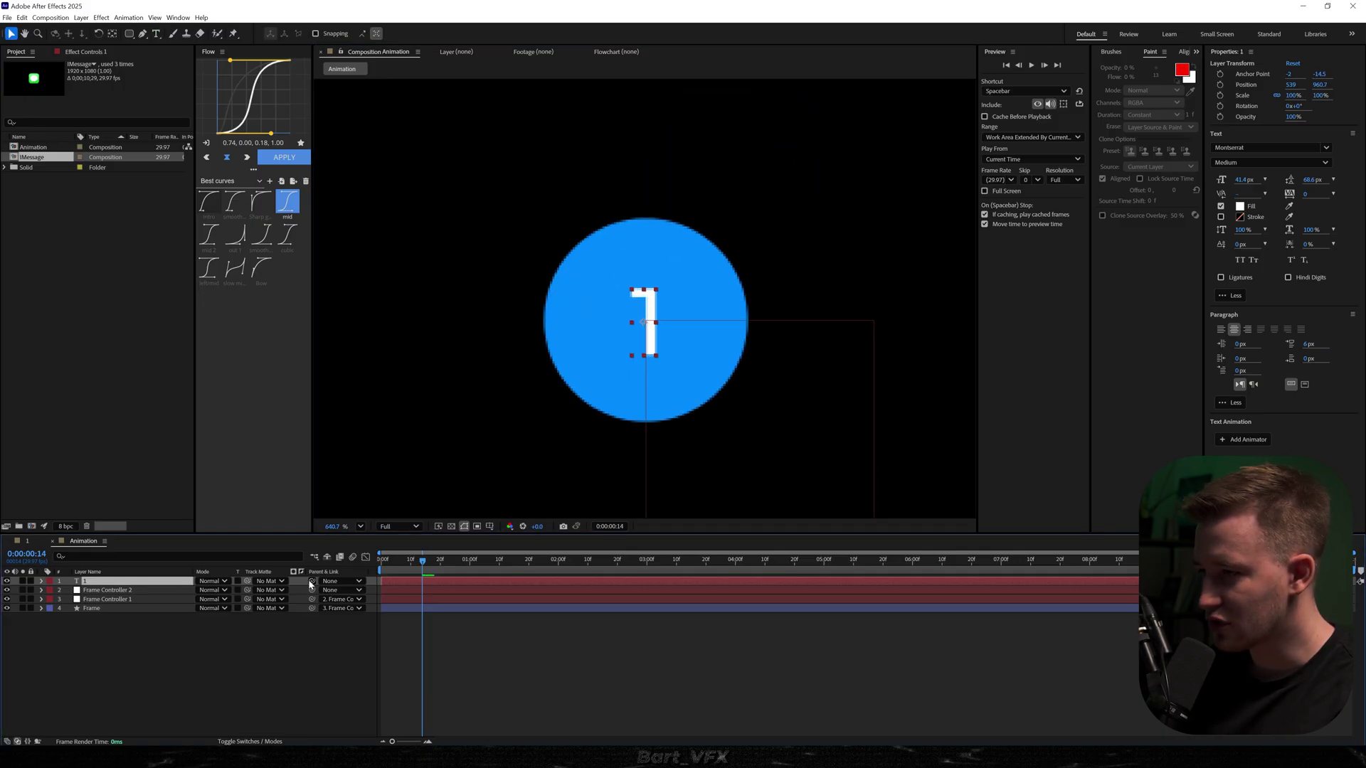
Step: Parent the '1' layer to Frame and use Frame as its track matte
drag(308, 579, 168, 610)
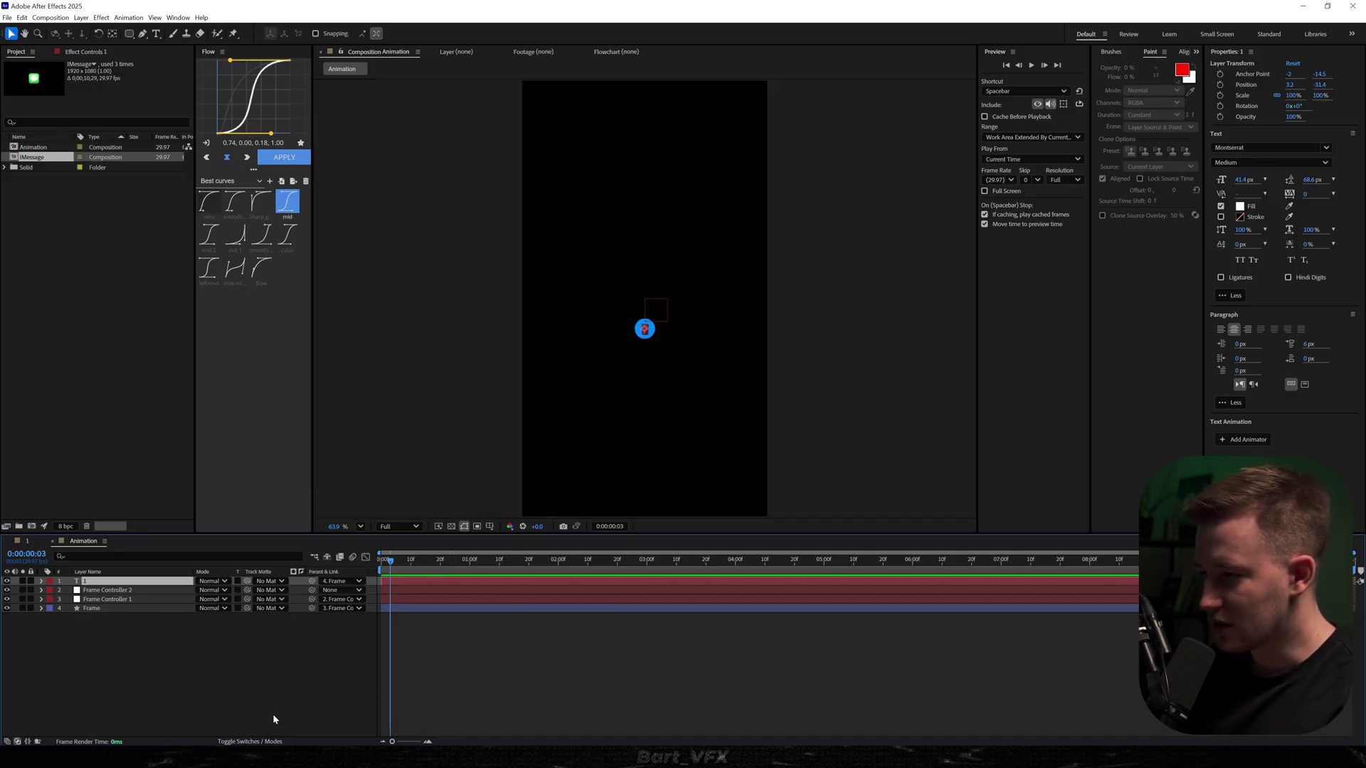
click(241, 741)
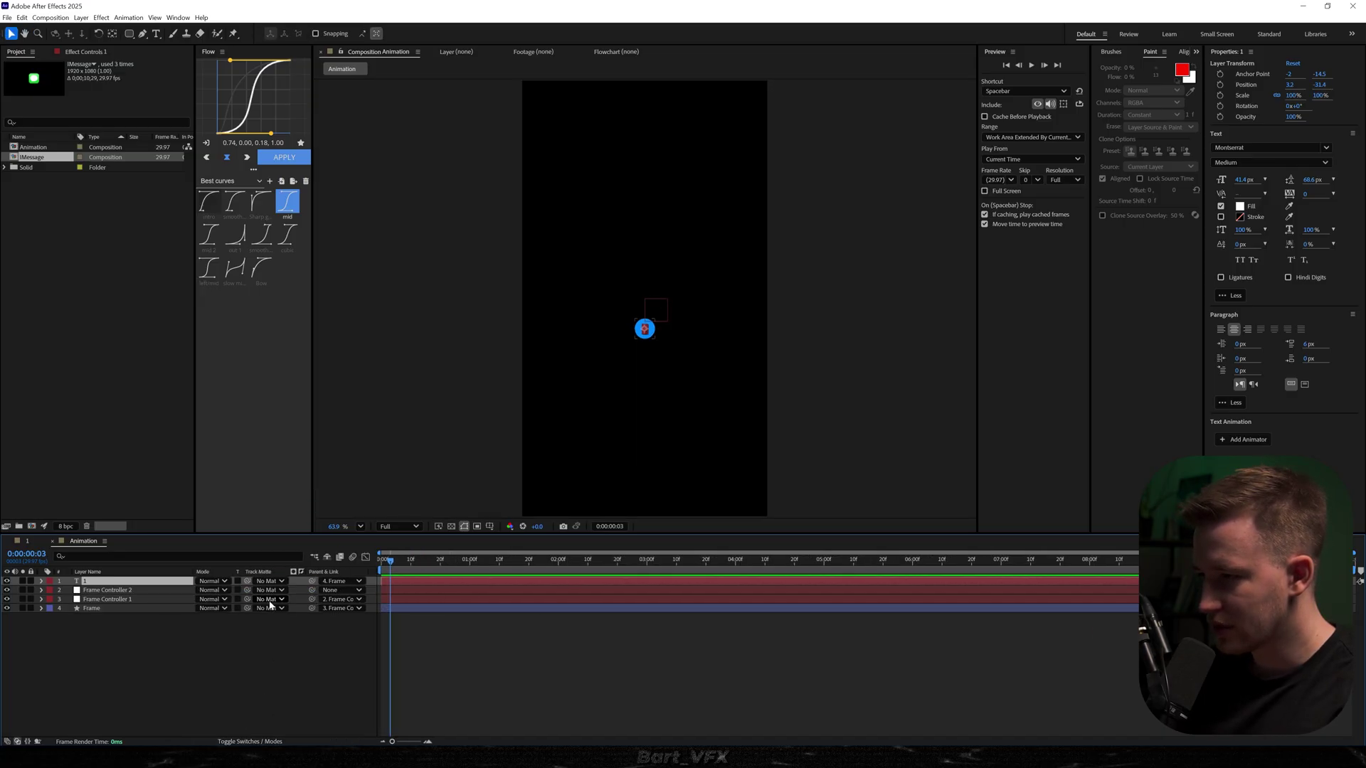
click(267, 580)
click(302, 641)
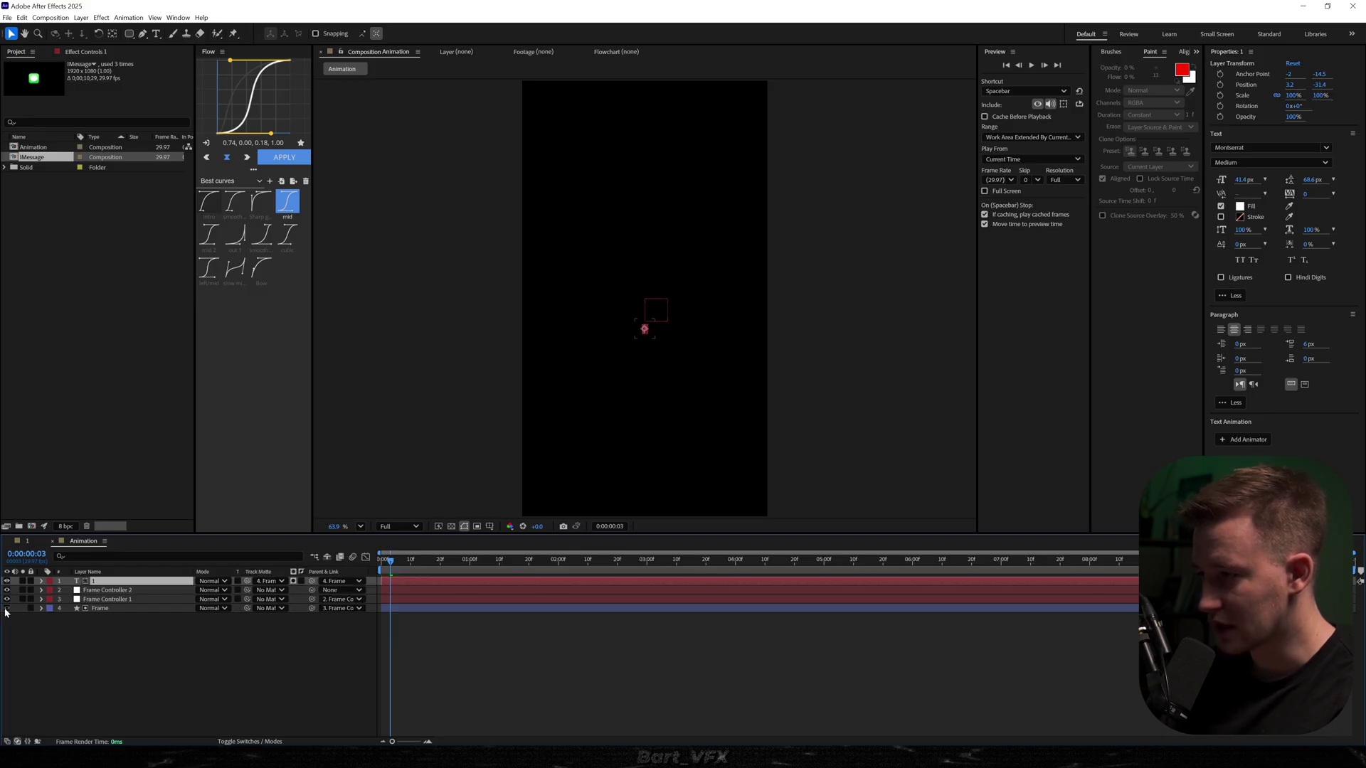
click(175, 665)
drag(391, 559, 399, 566)
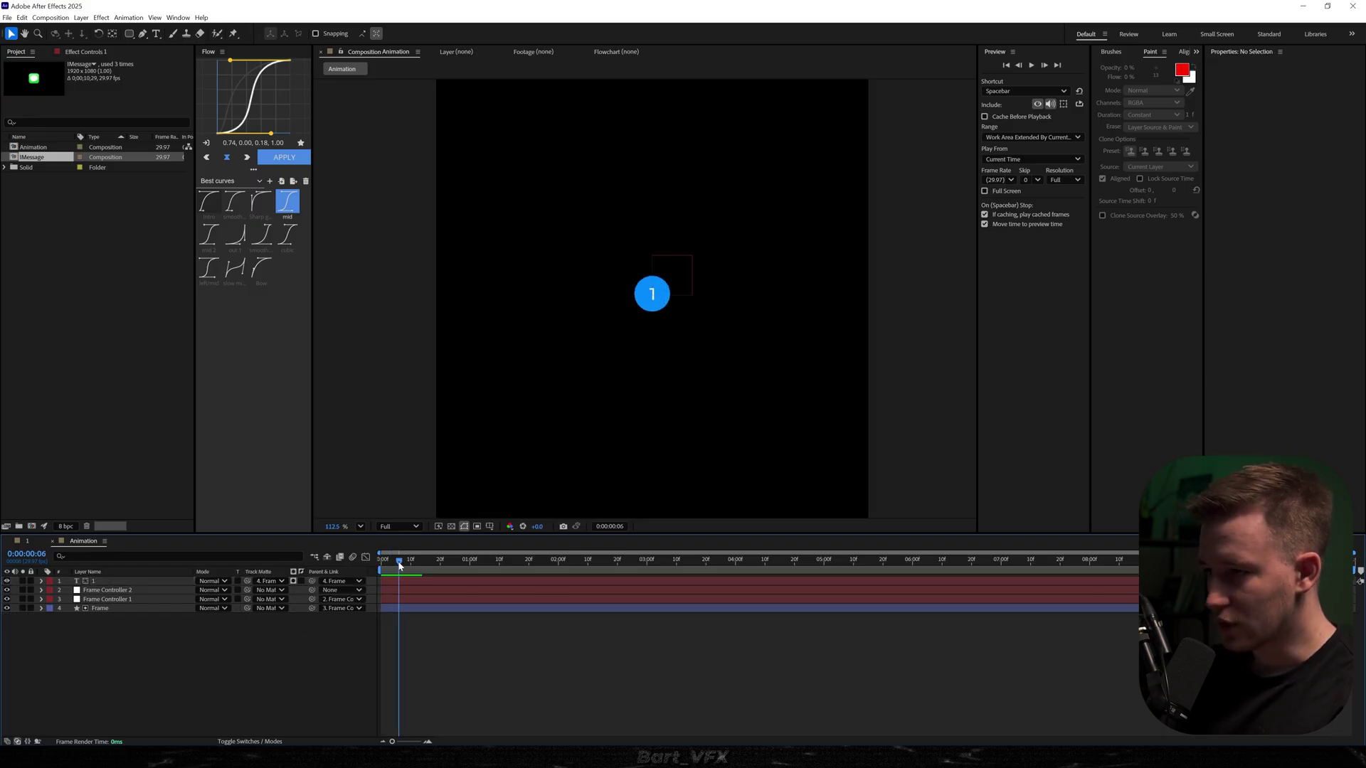
click(94, 609)
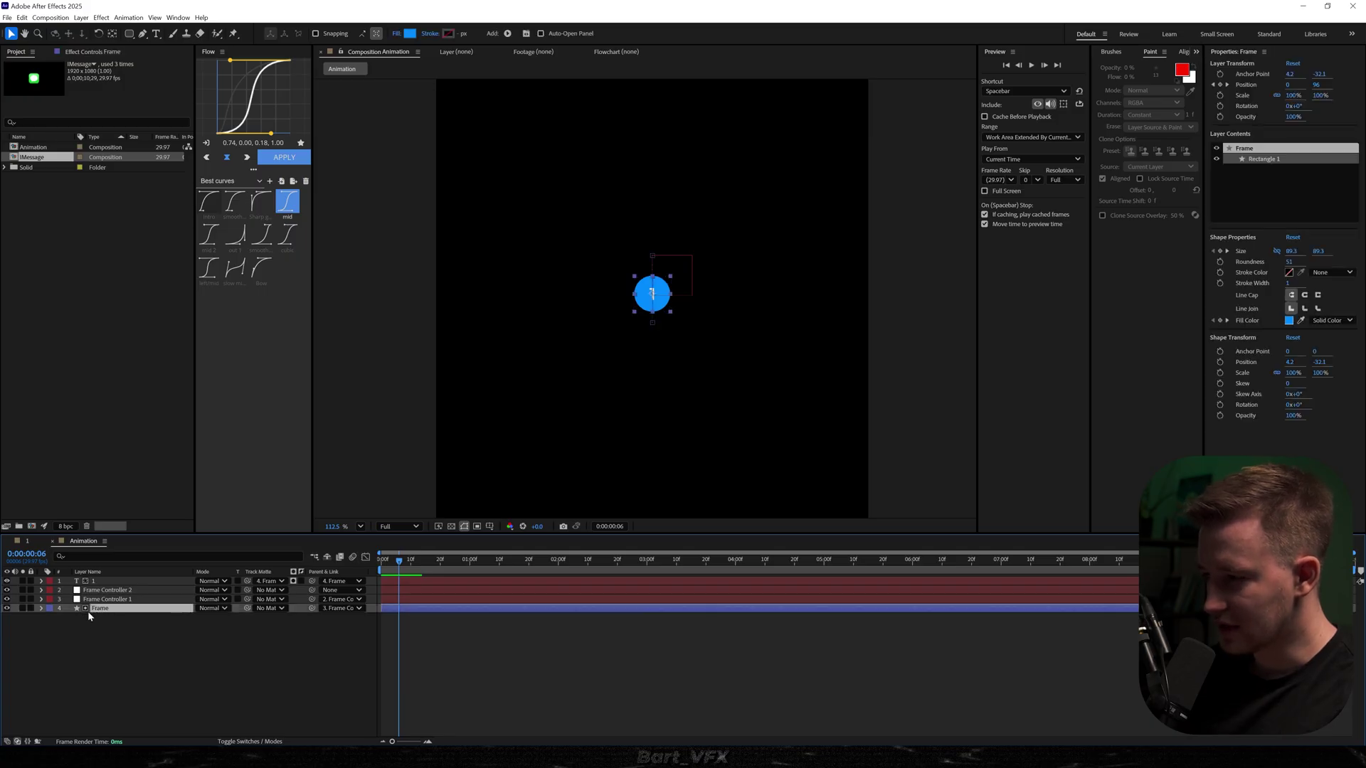
Step: Keyframe the Frame layer's Opacity to fade in from 0% at frame 0
key(alt+shift+t)
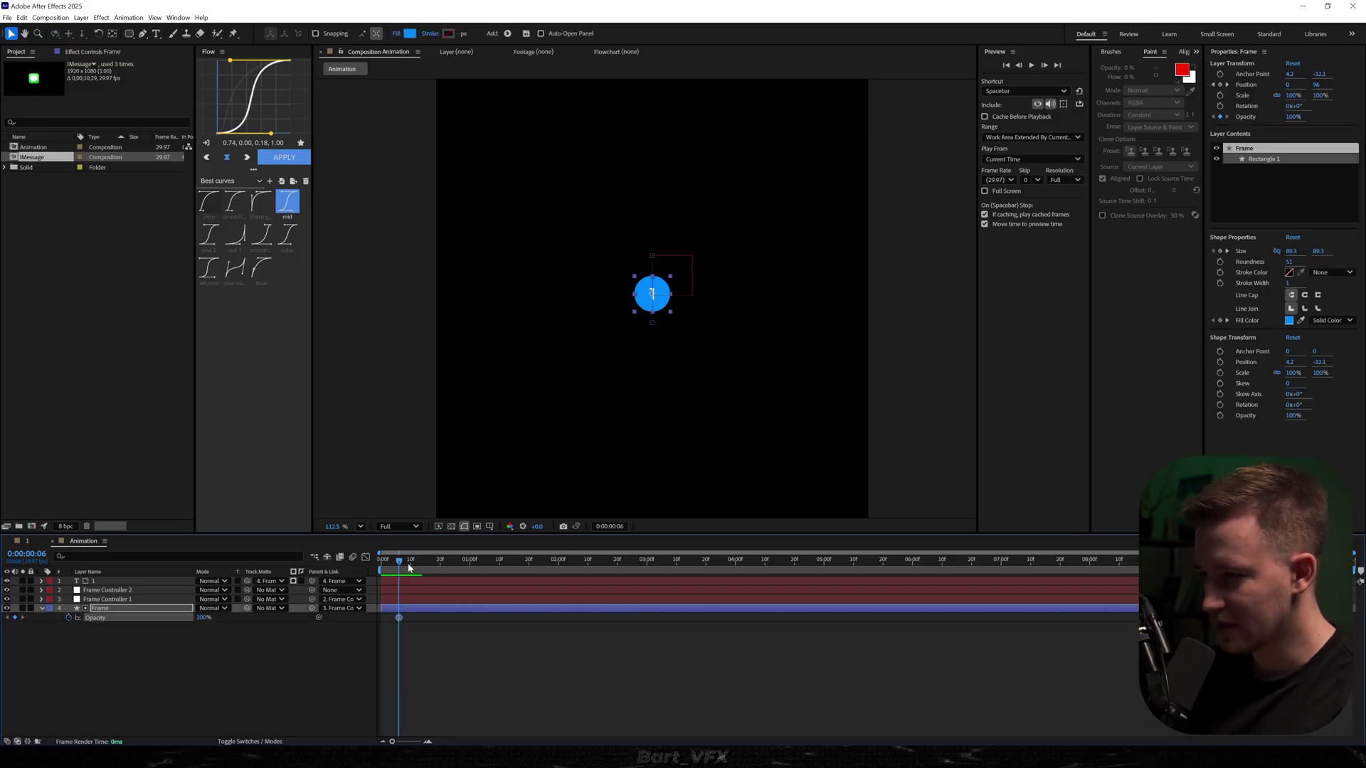
drag(411, 569, 363, 572)
drag(201, 620, 76, 624)
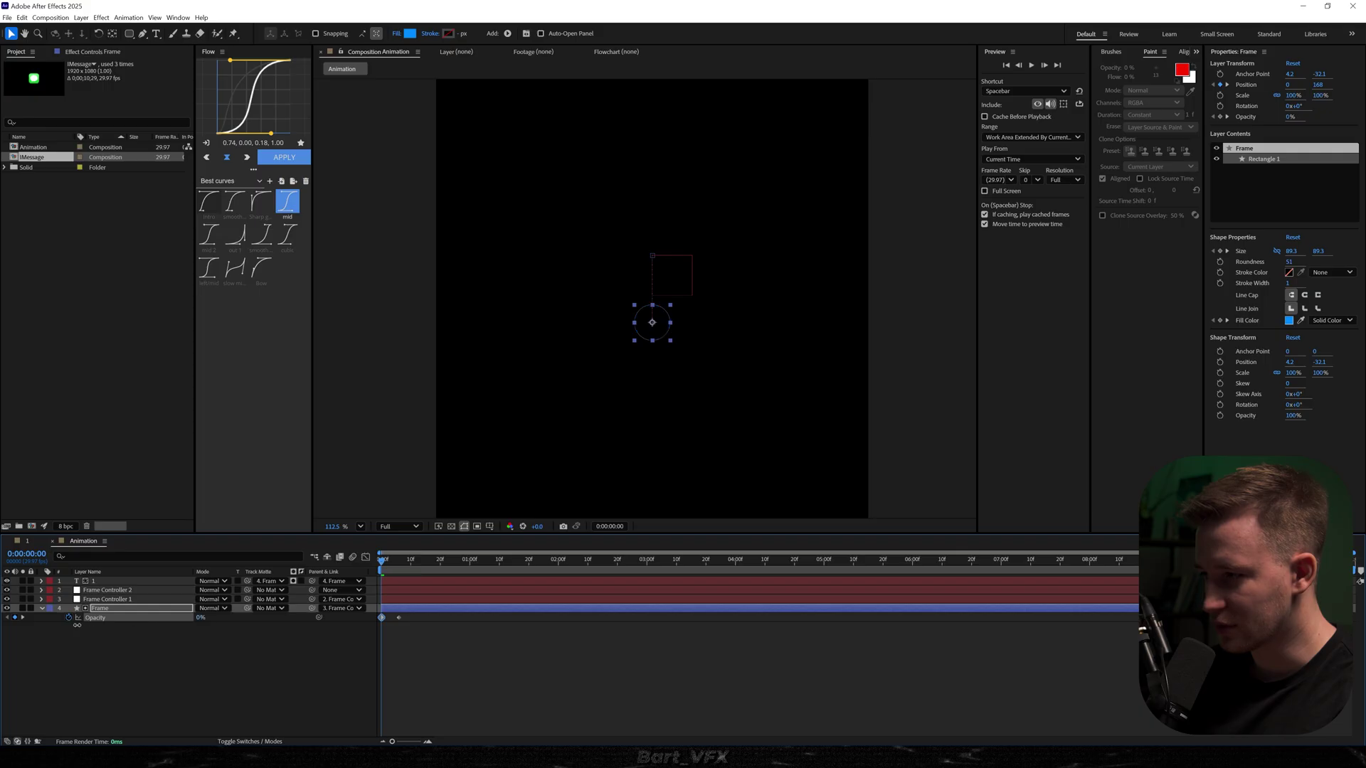
key(space)
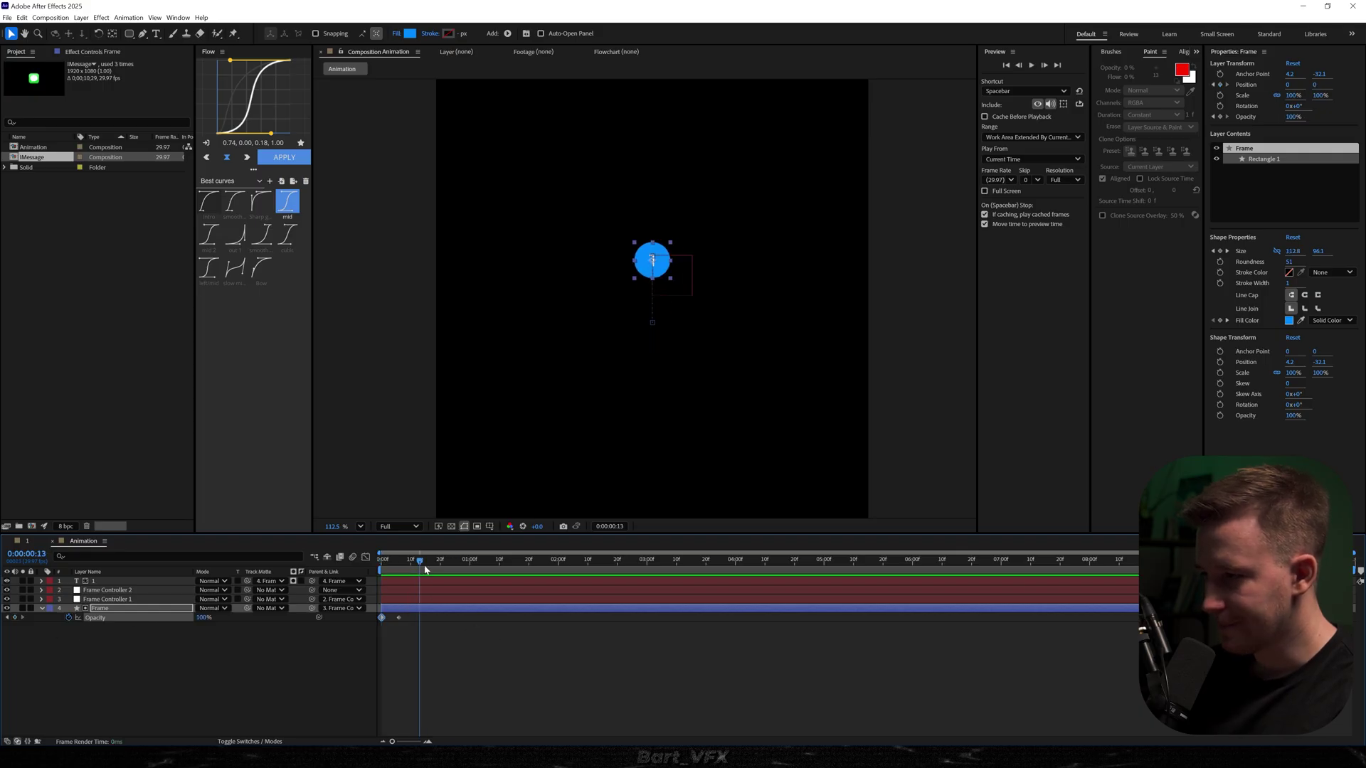
Step: Keyframe the '1' layer's Opacity from 100% down to 0% as the card expands
click(185, 583)
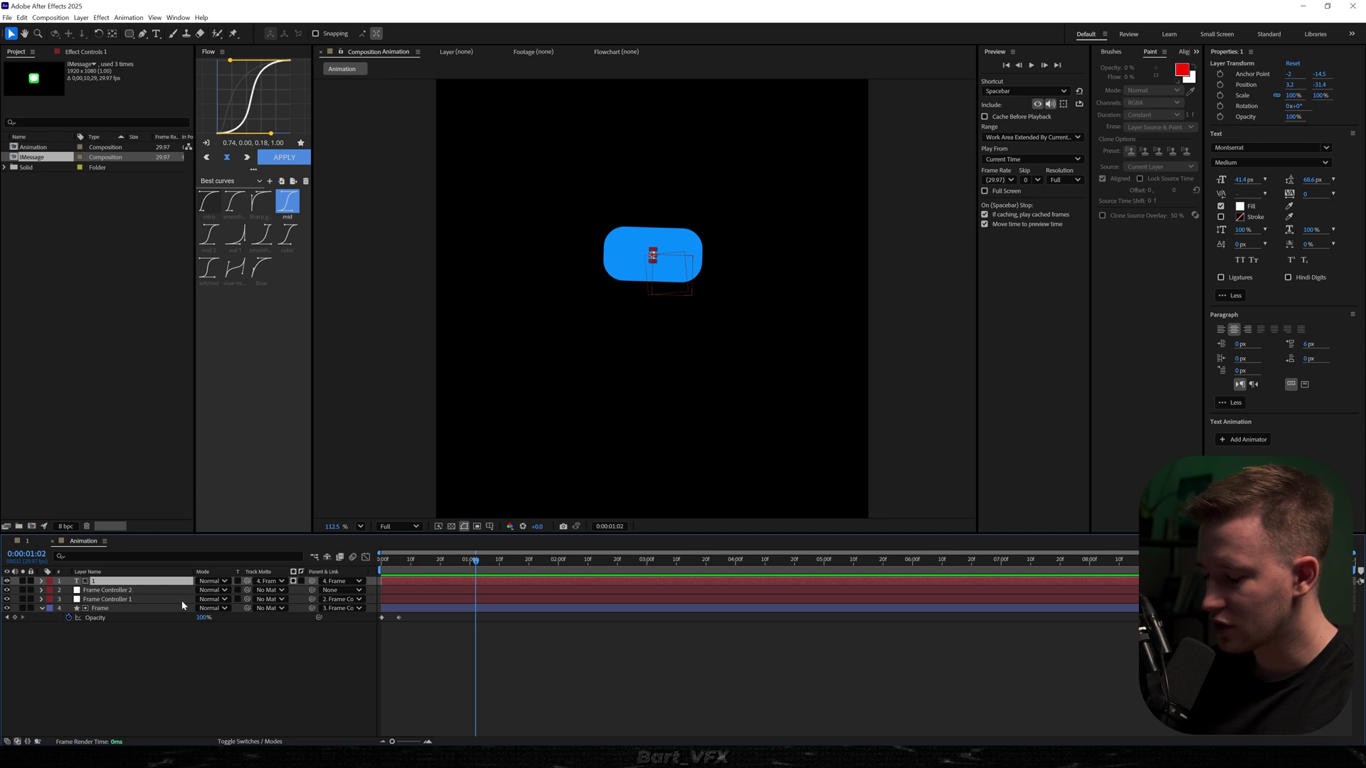
key(alt+shift+t)
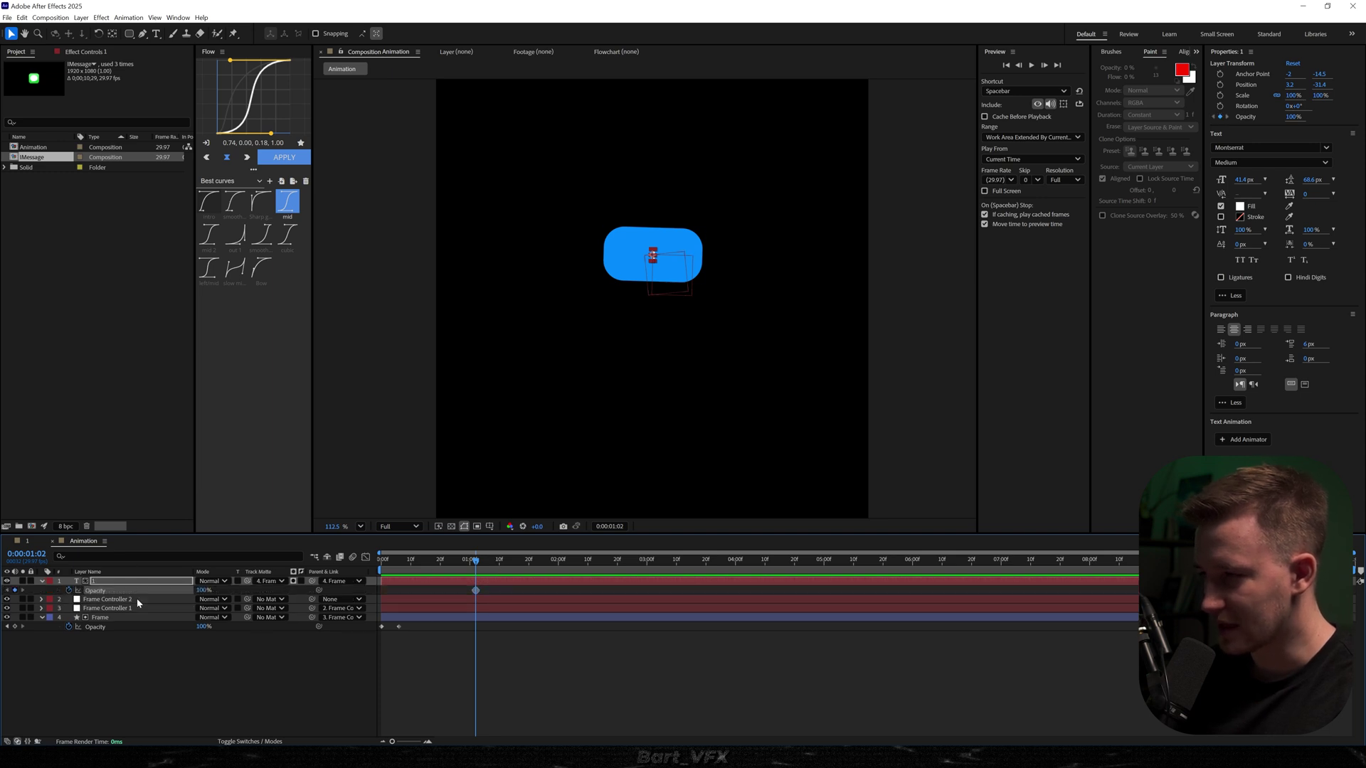
drag(475, 569, 497, 570)
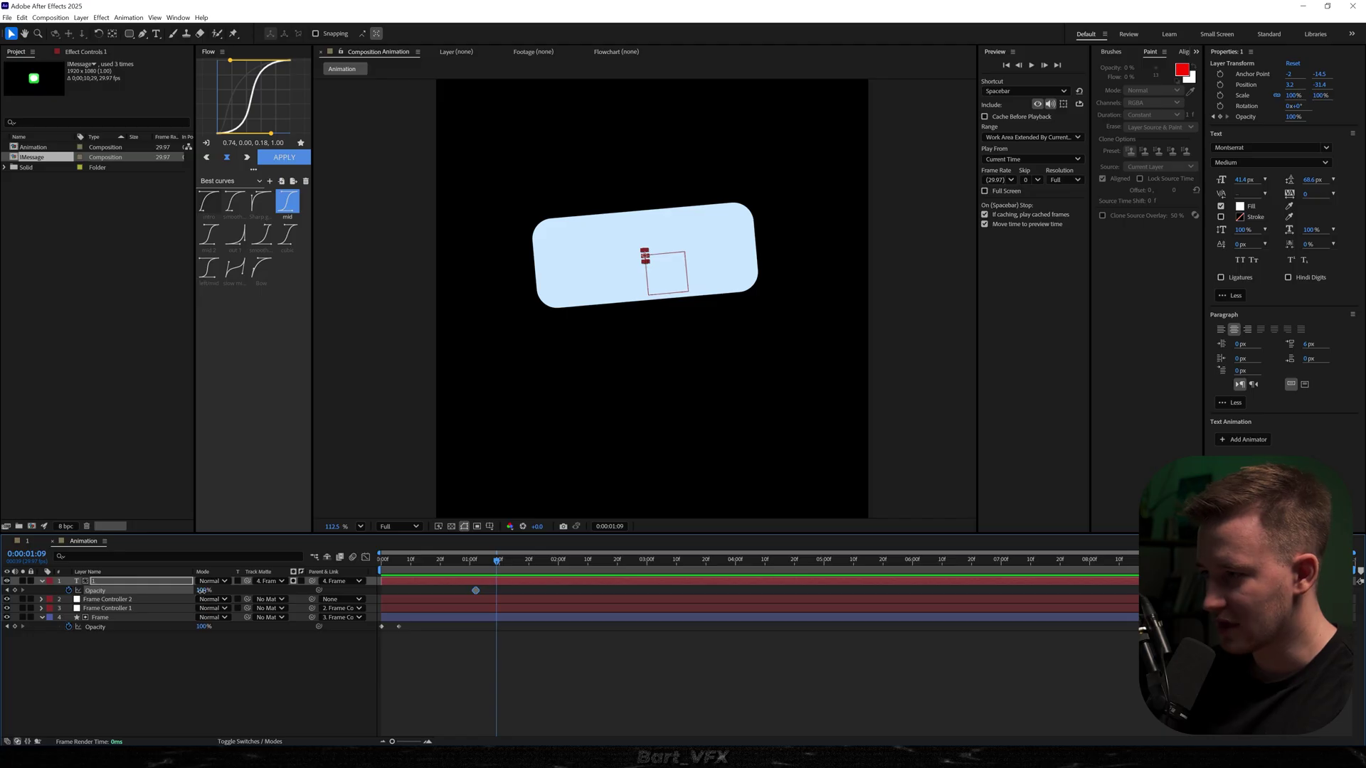
text(0)
key(Return)
key(space)
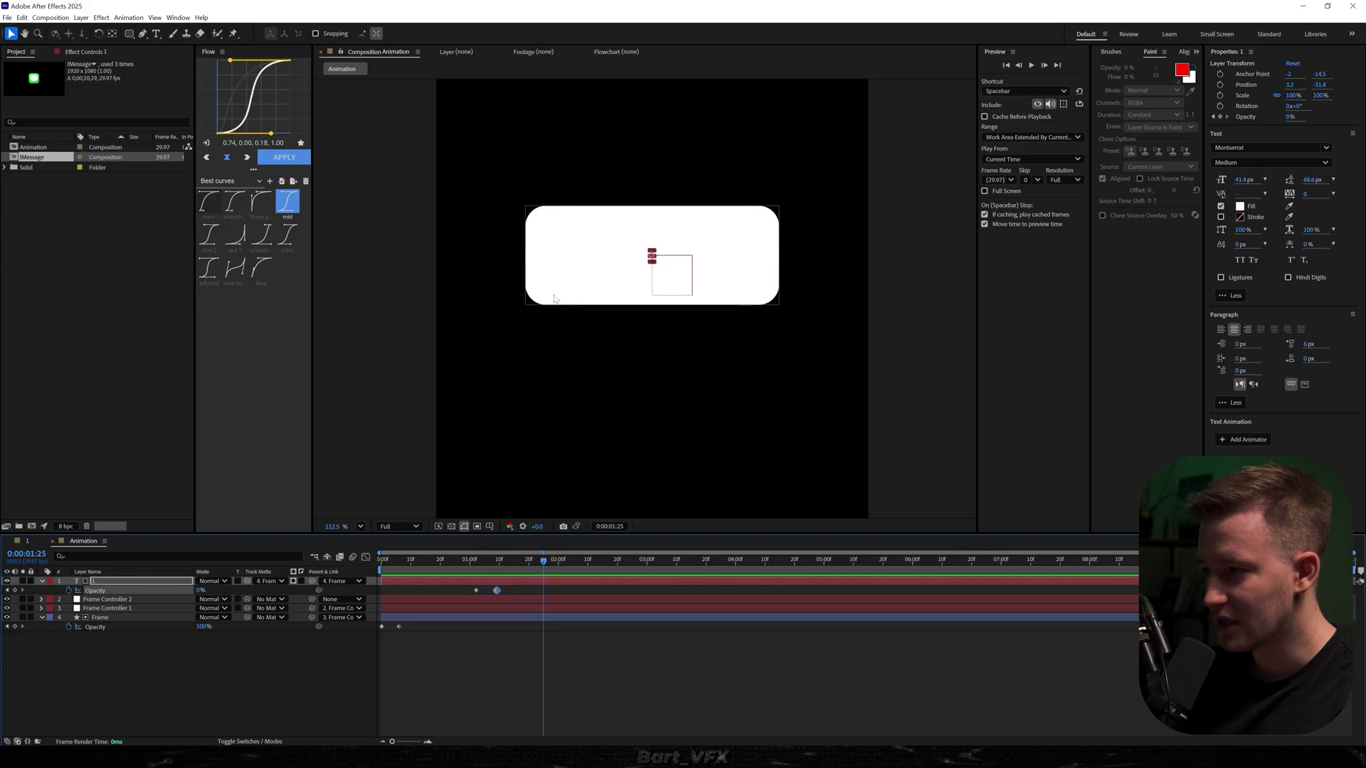
scroll(619, 309, up, 3)
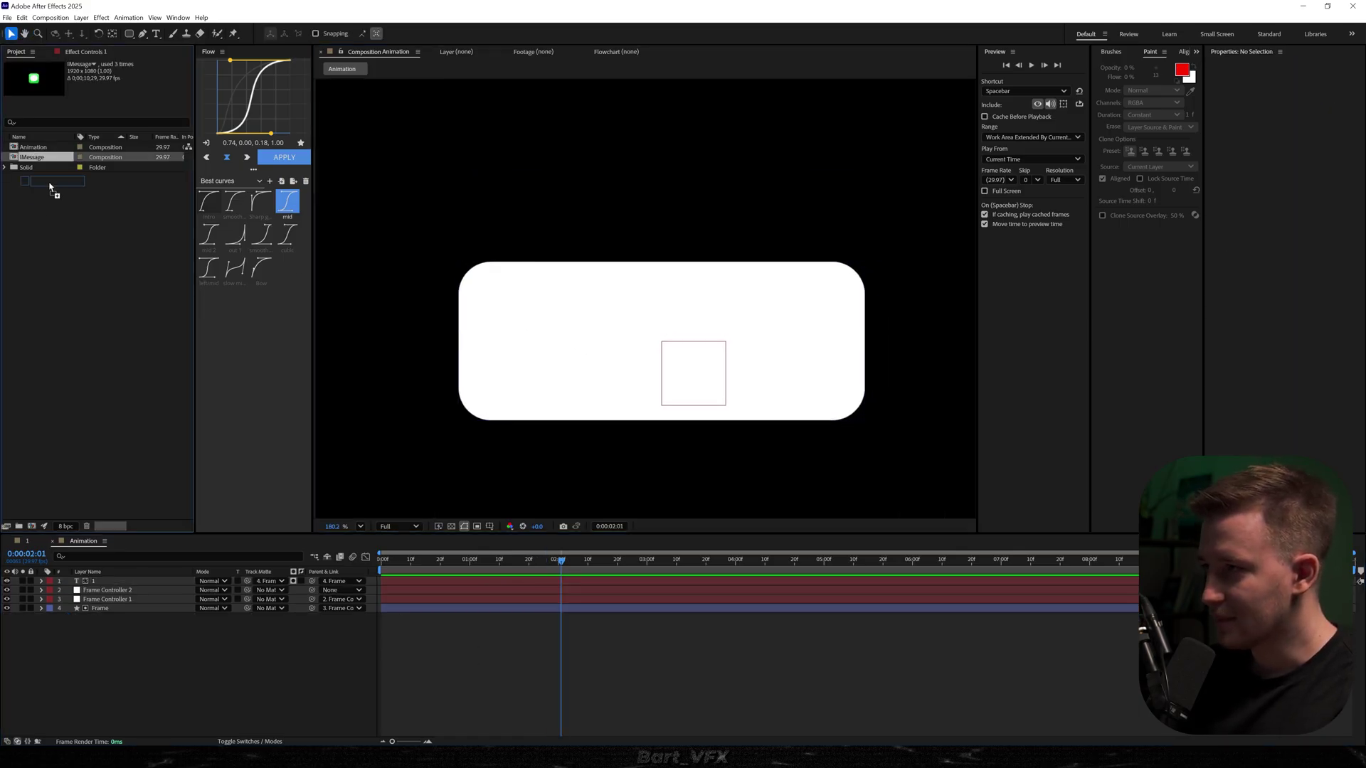
Step: Add the iMessage comp, scale it to about 13.6%, and place it at the card's upper left
drag(45, 158, 387, 579)
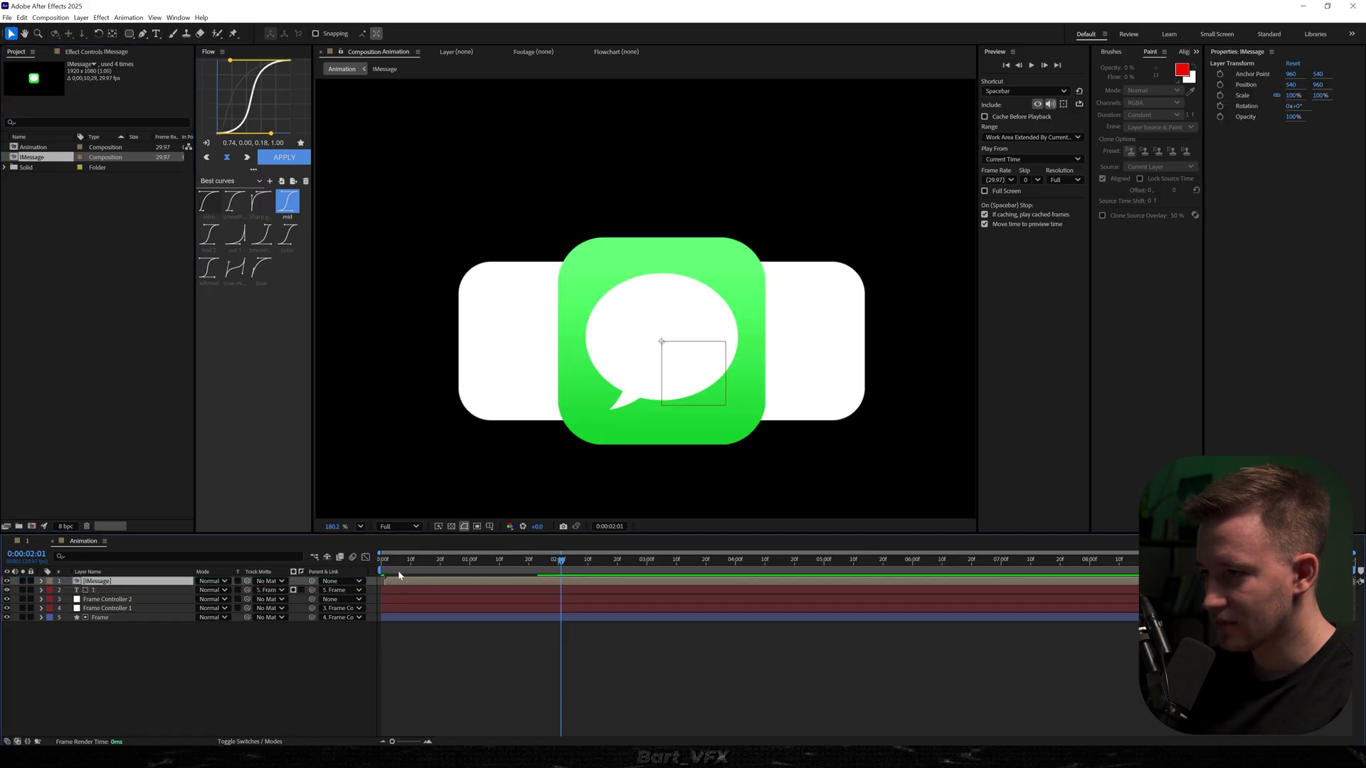
key(s)
drag(219, 589, 128, 590)
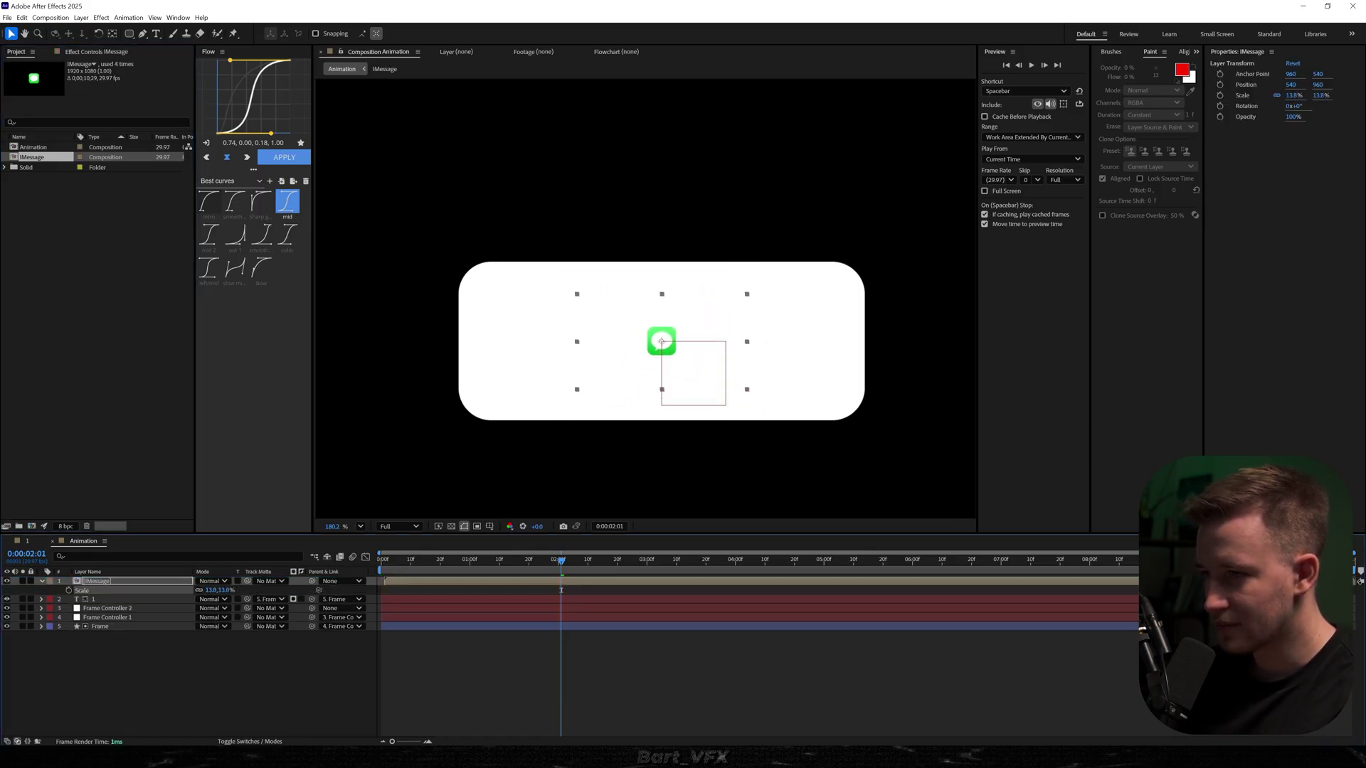
drag(596, 364, 426, 315)
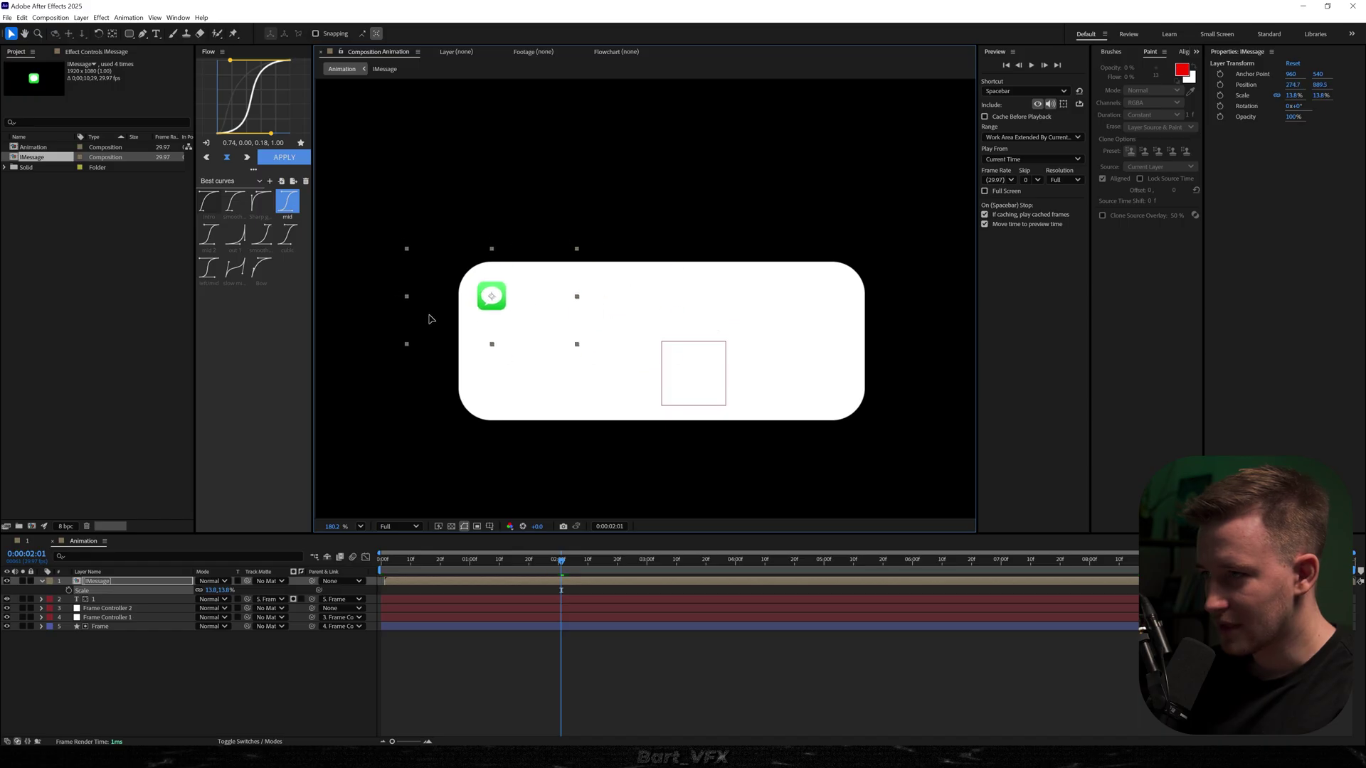
click(427, 315)
drag(313, 582, 338, 676)
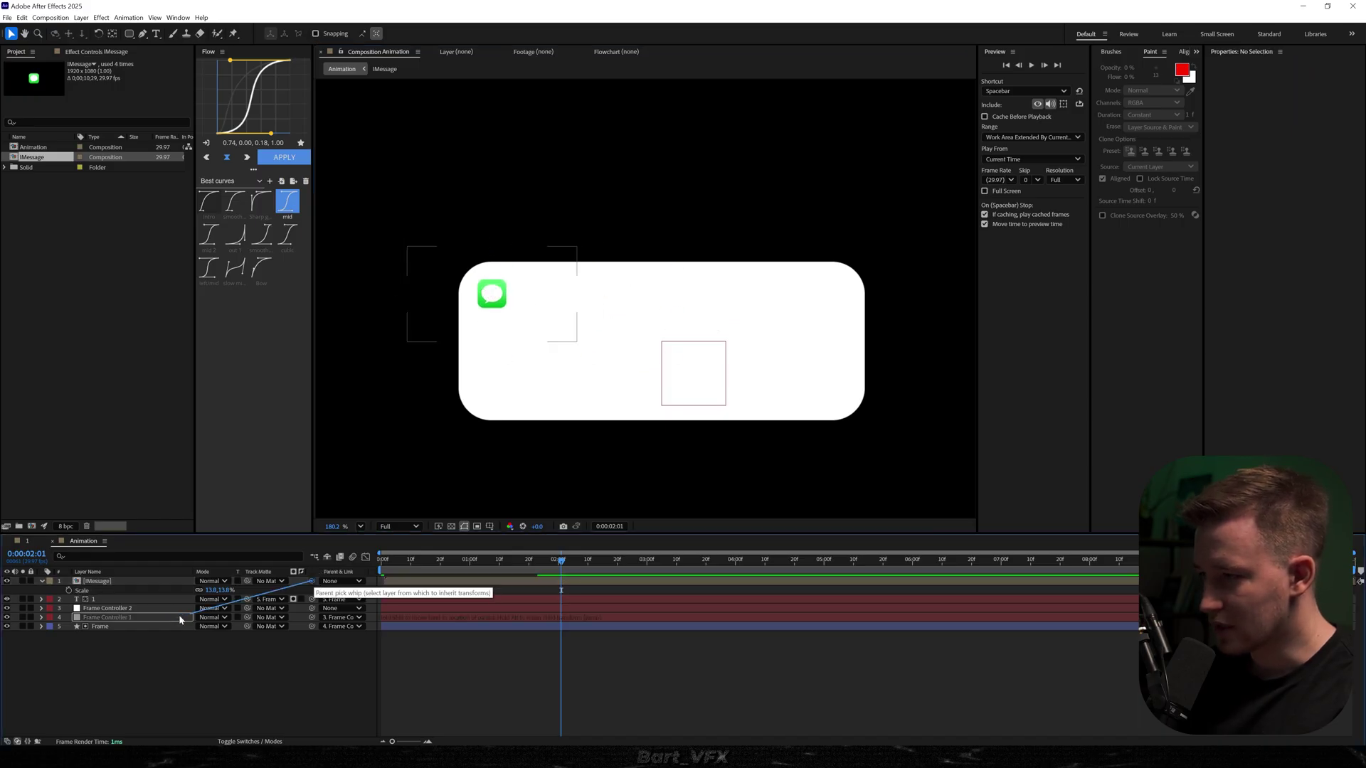
scroll(556, 320, up, 2)
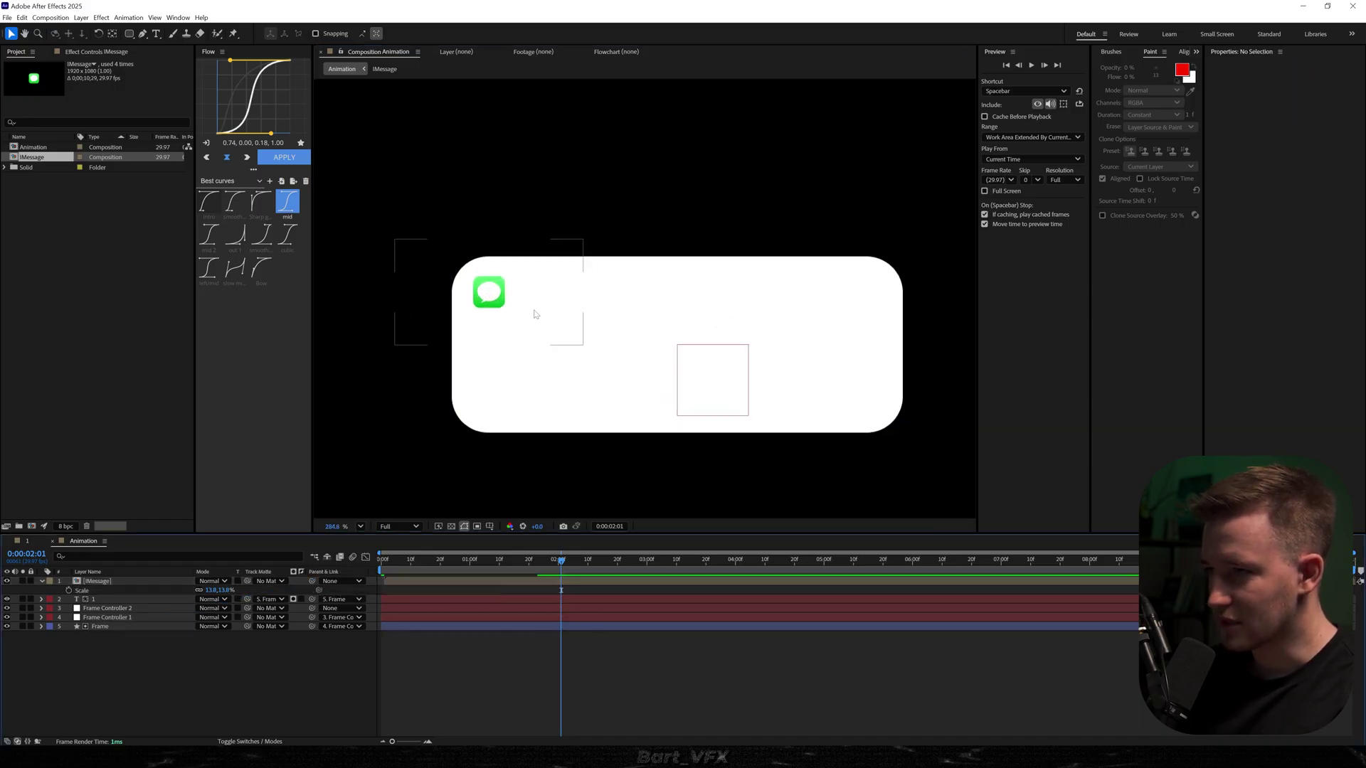
scroll(566, 305, up, 2)
Step: Create a 'messages' text layer on the card with a dark grey fill
key(ctrl+t)
click(520, 299)
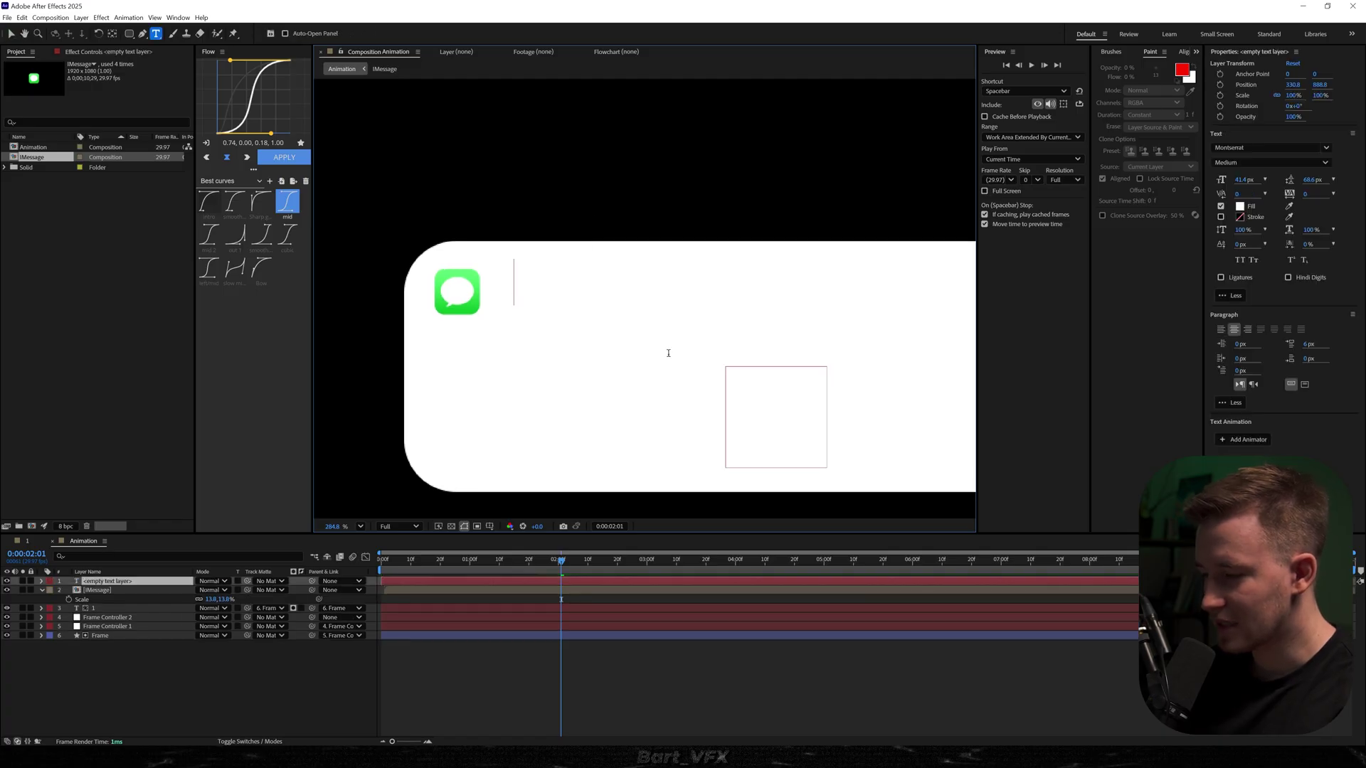
text(messages)
key(ctrl+a)
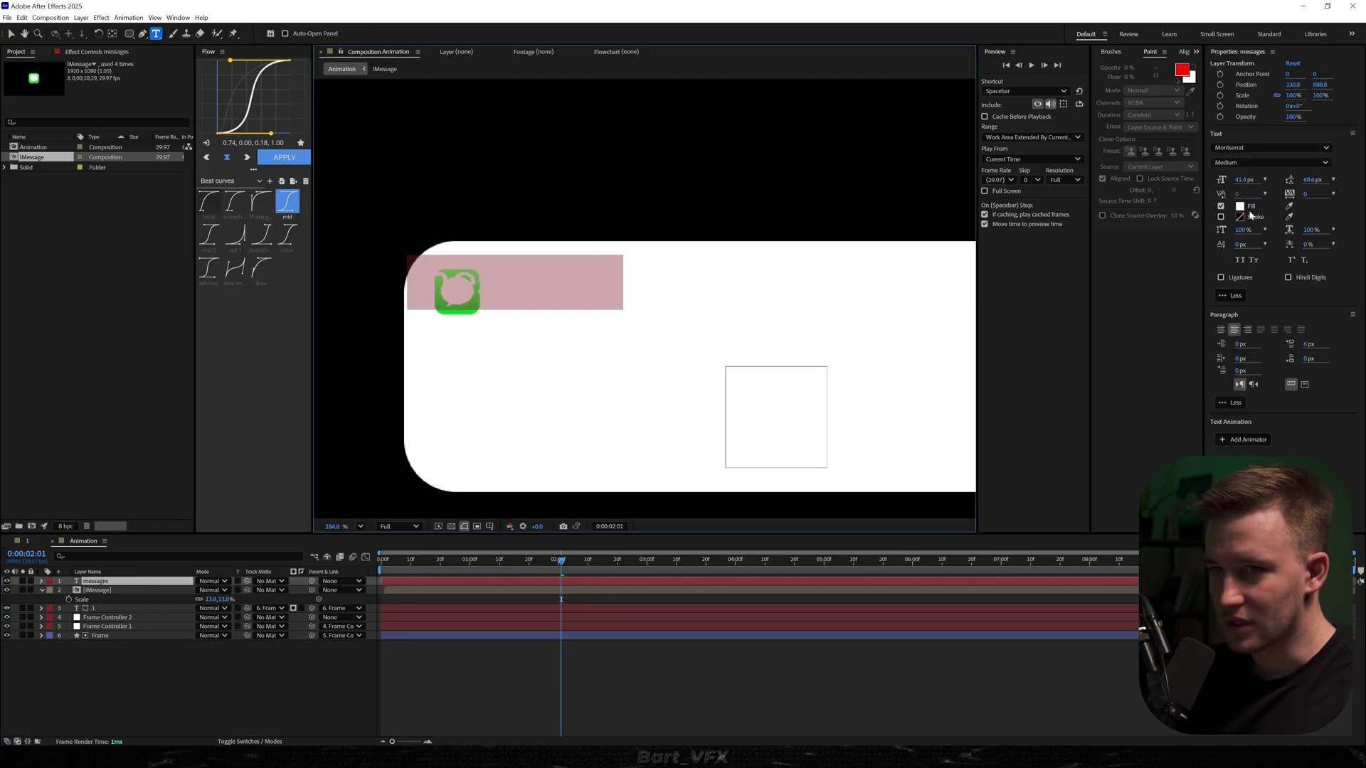
click(1240, 206)
drag(683, 291, 947, 286)
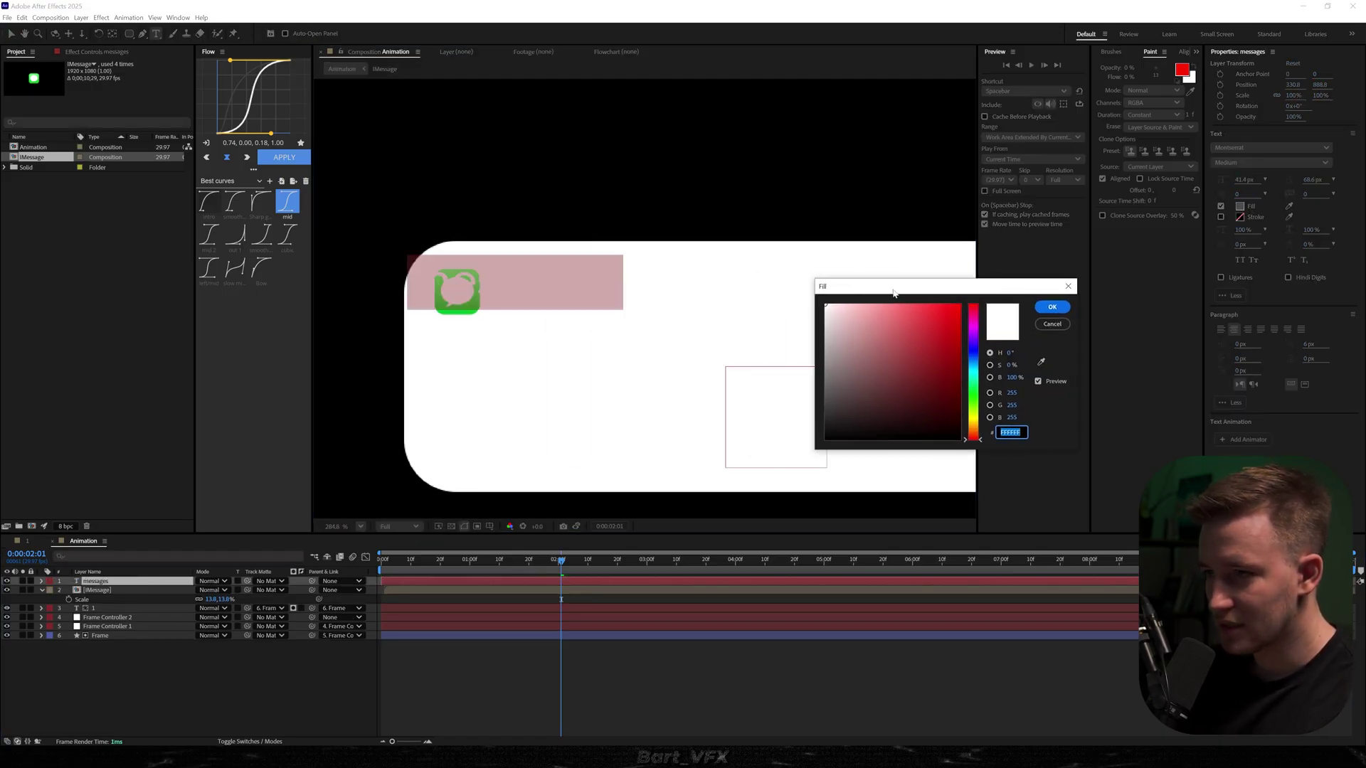
drag(831, 384, 767, 427)
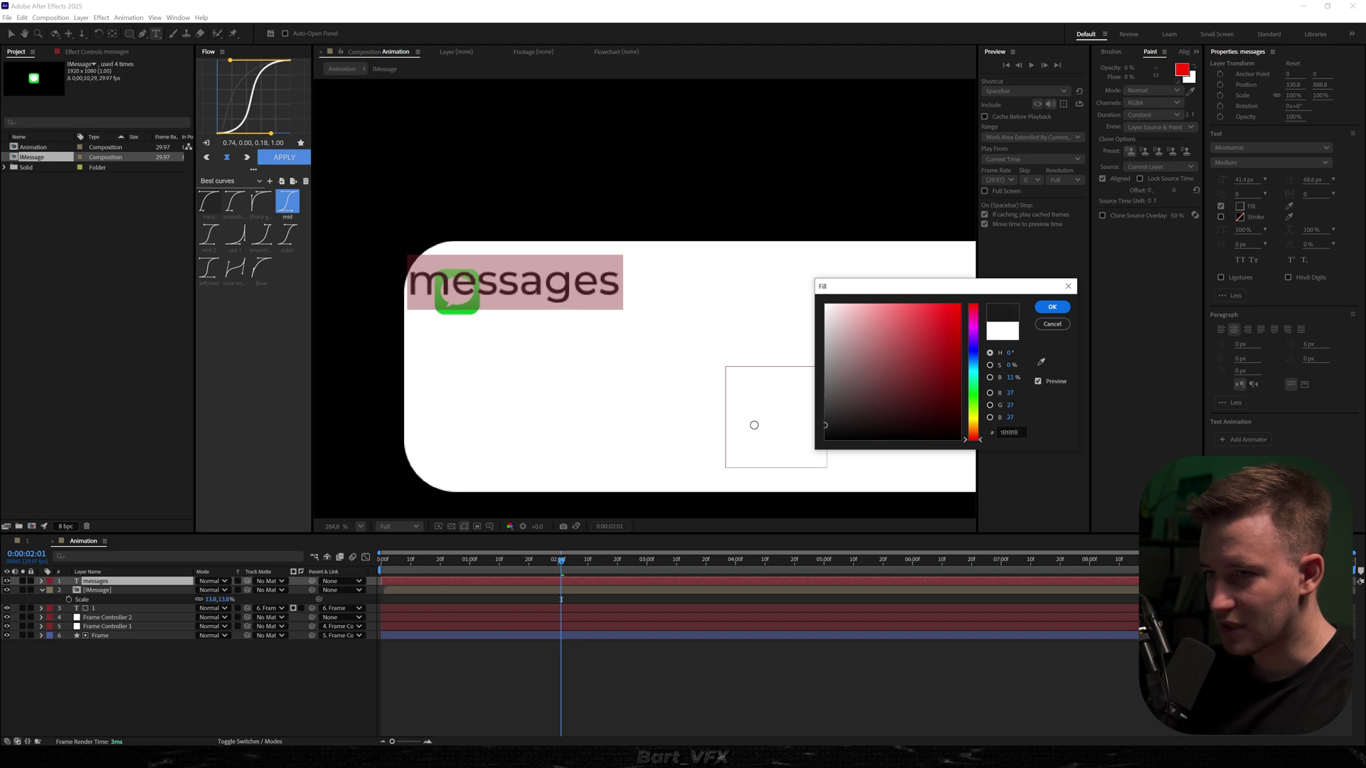
click(1053, 306)
Step: Place the text right of the green icon and set it to All Caps
drag(545, 287, 645, 295)
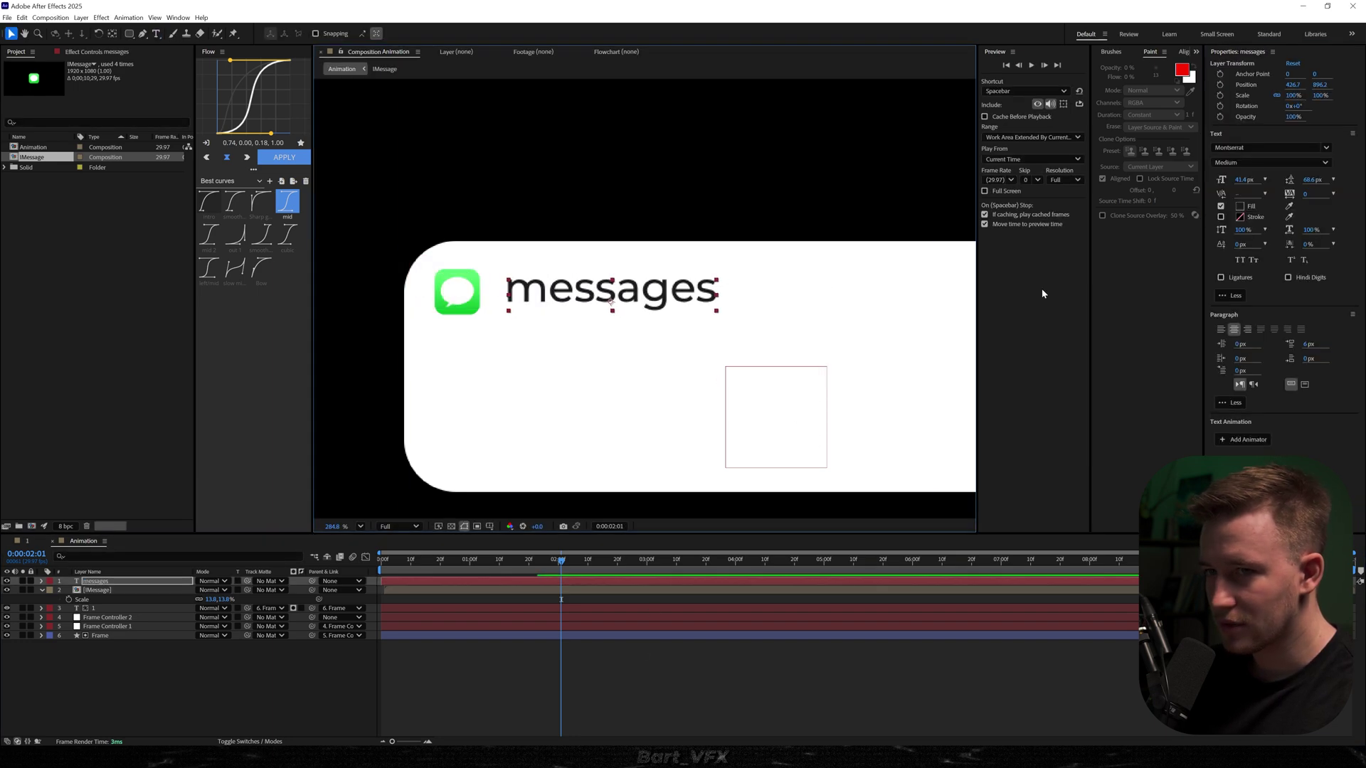
click(1242, 260)
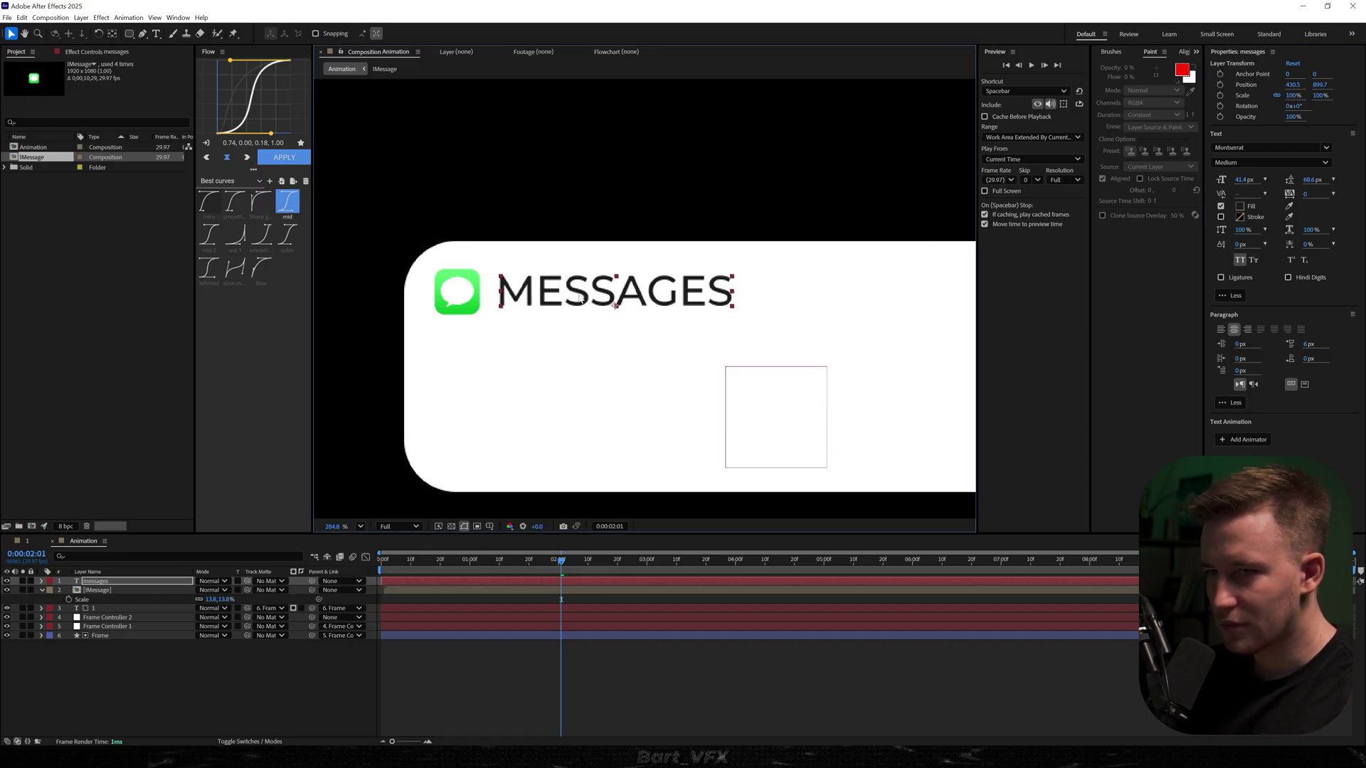
click(1243, 206)
drag(640, 293, 849, 293)
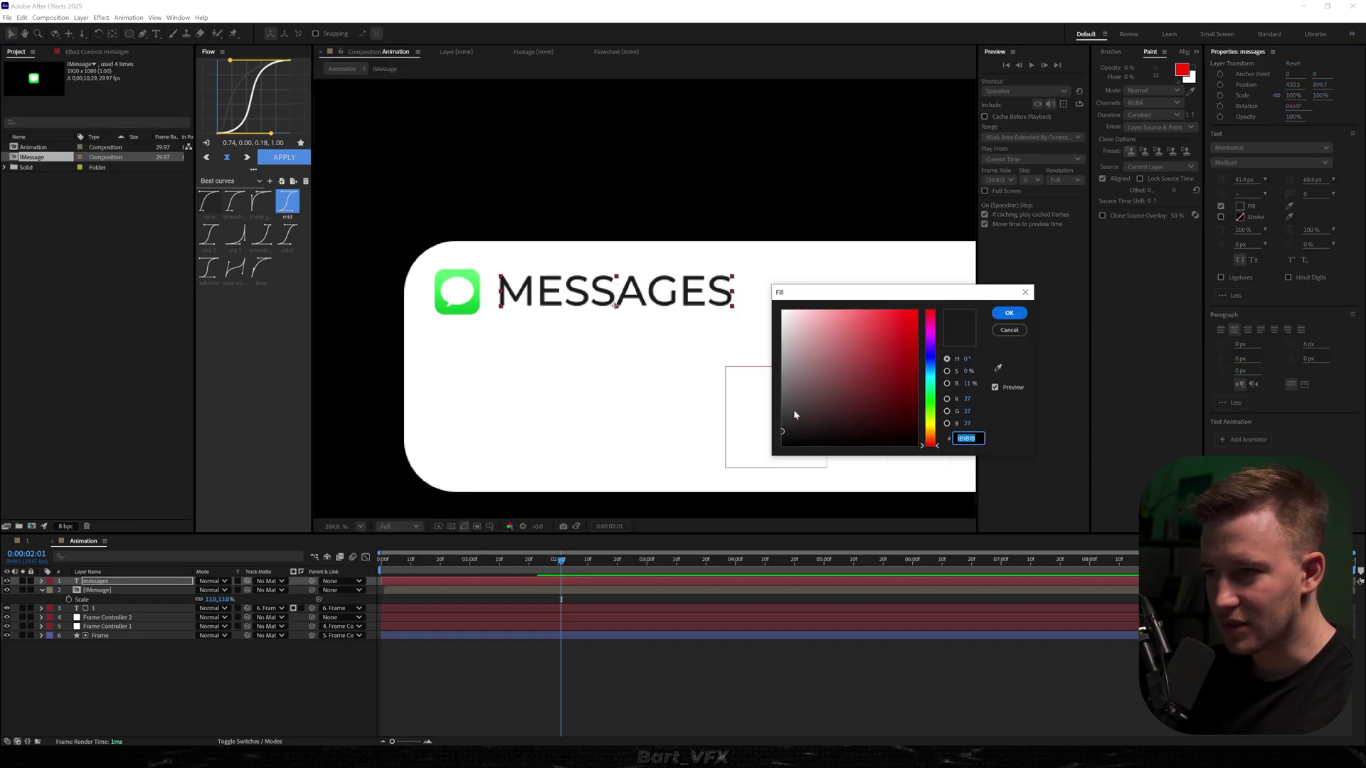
click(1010, 315)
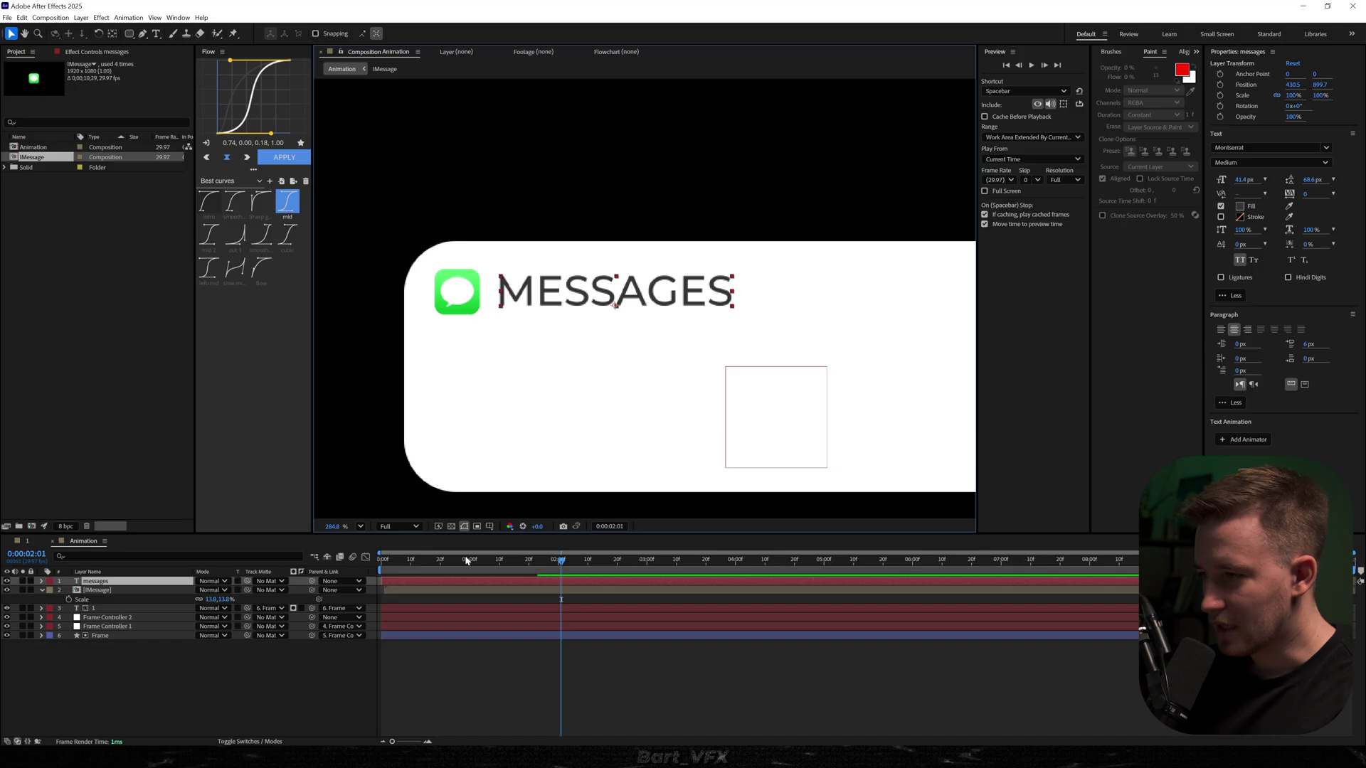
Step: Preview the card animation and park the playhead at 0:00:02:29
key(space)
click(617, 551)
drag(617, 548, 644, 551)
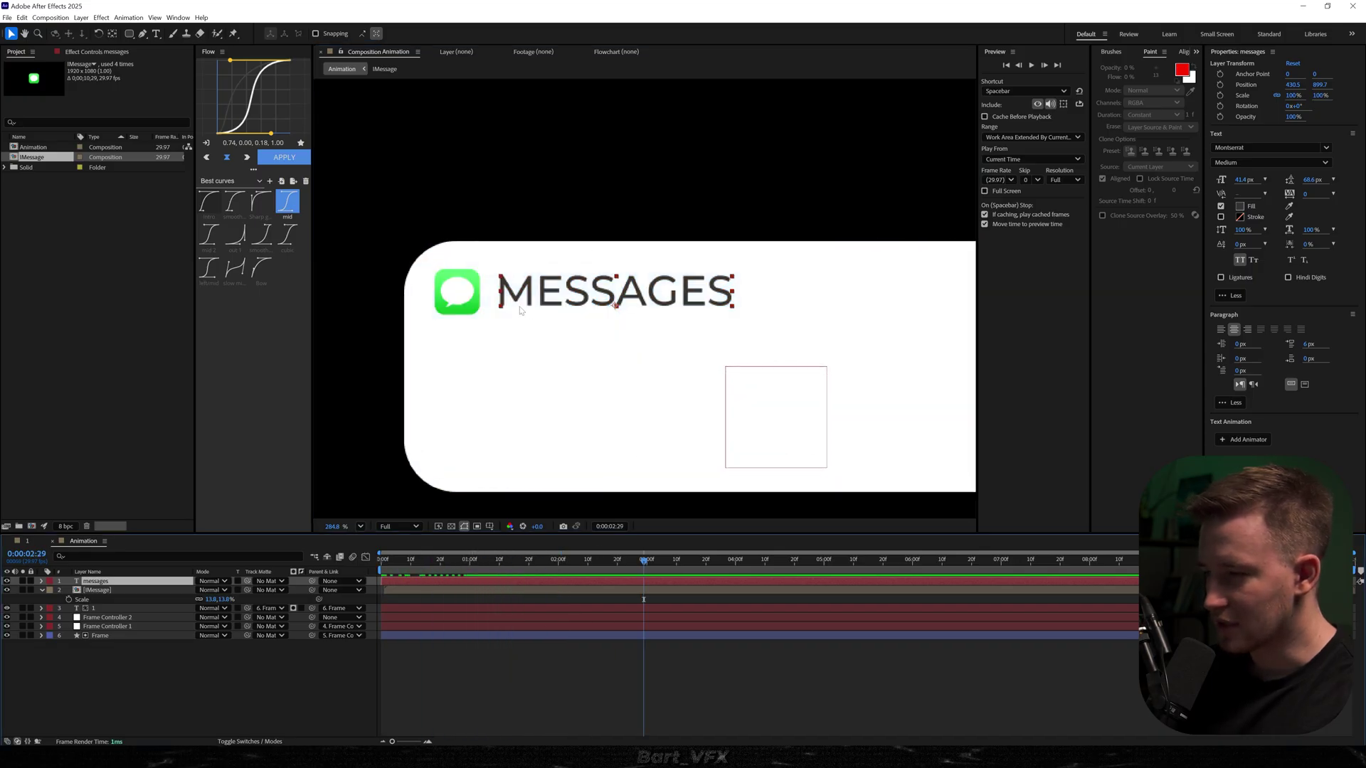
Step: Add a Position text animator with a downward offset to the header
click(42, 581)
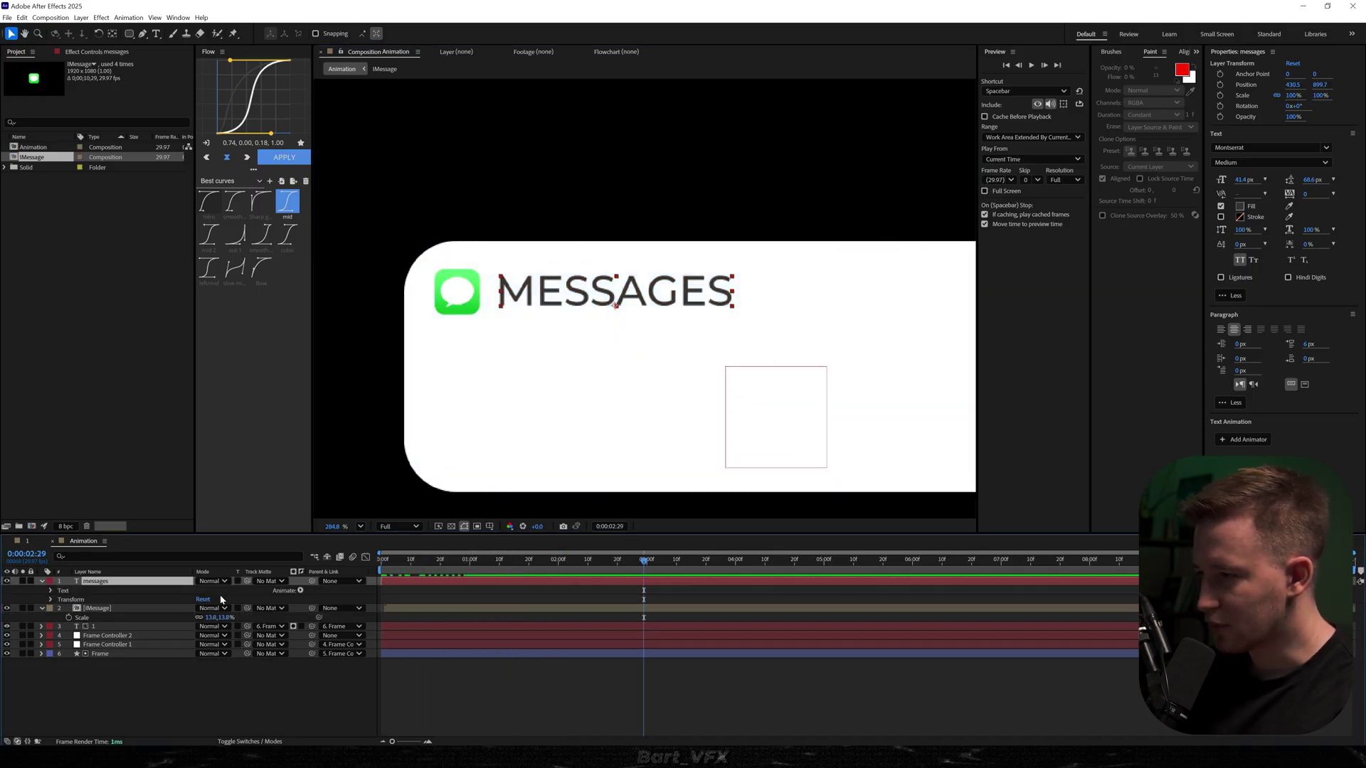
click(300, 591)
click(342, 417)
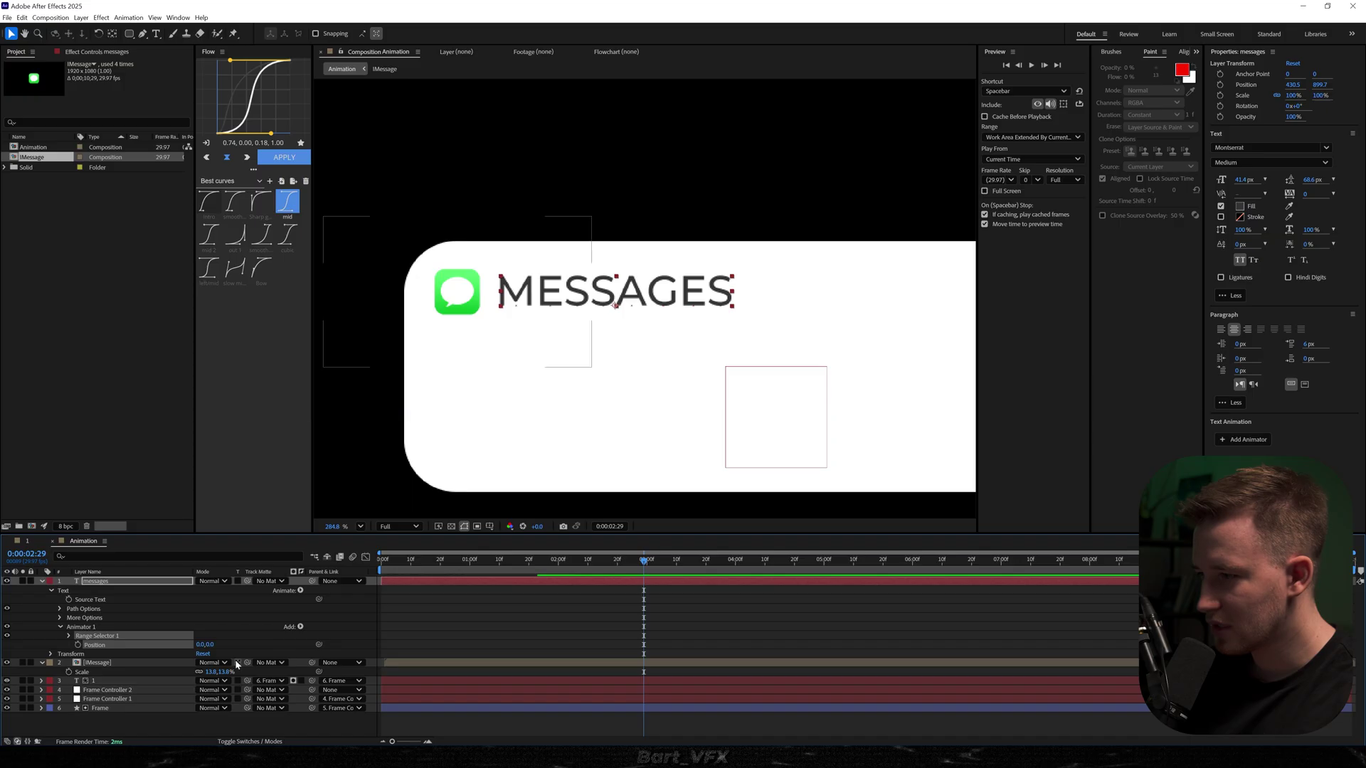
click(214, 645)
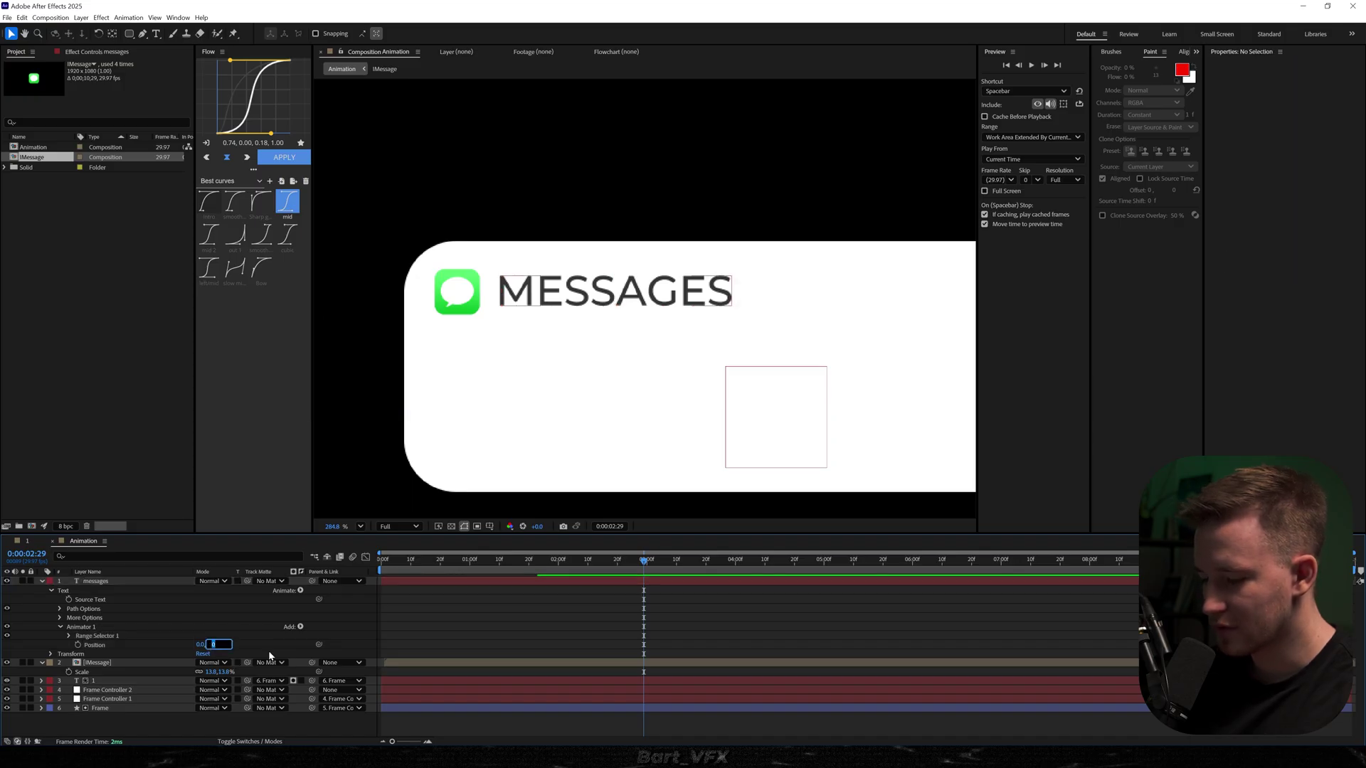
text(50)
key(Return)
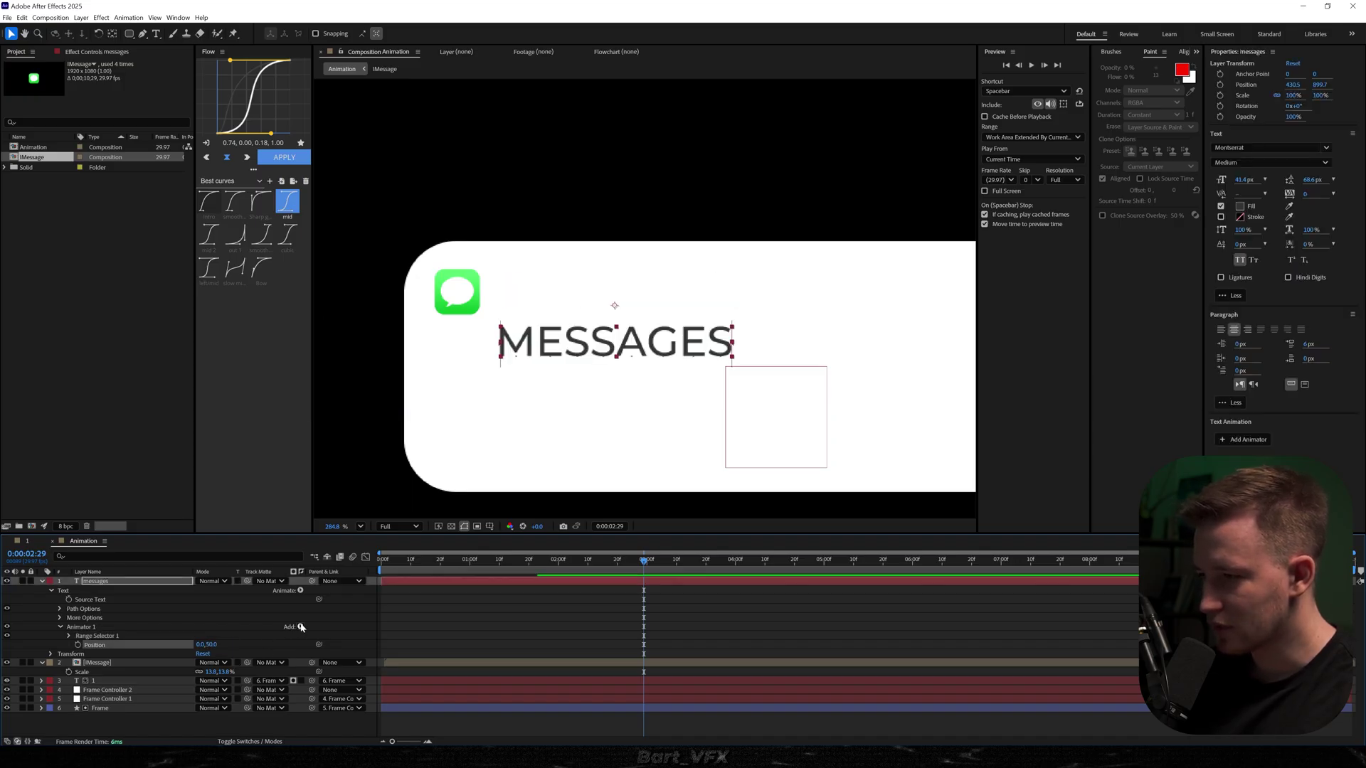
Step: Add Opacity at 0% to the same text animator
click(301, 627)
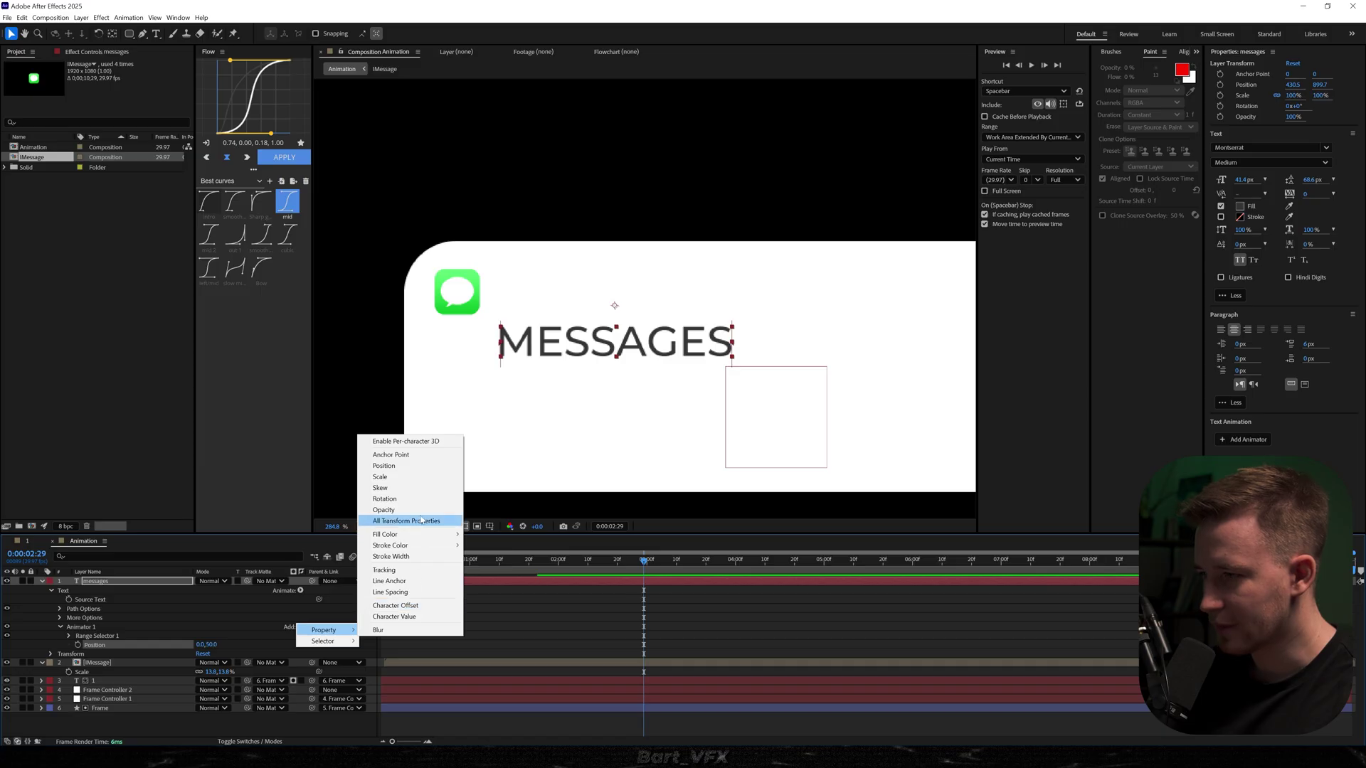
click(411, 509)
click(200, 654)
text(0)
key(Return)
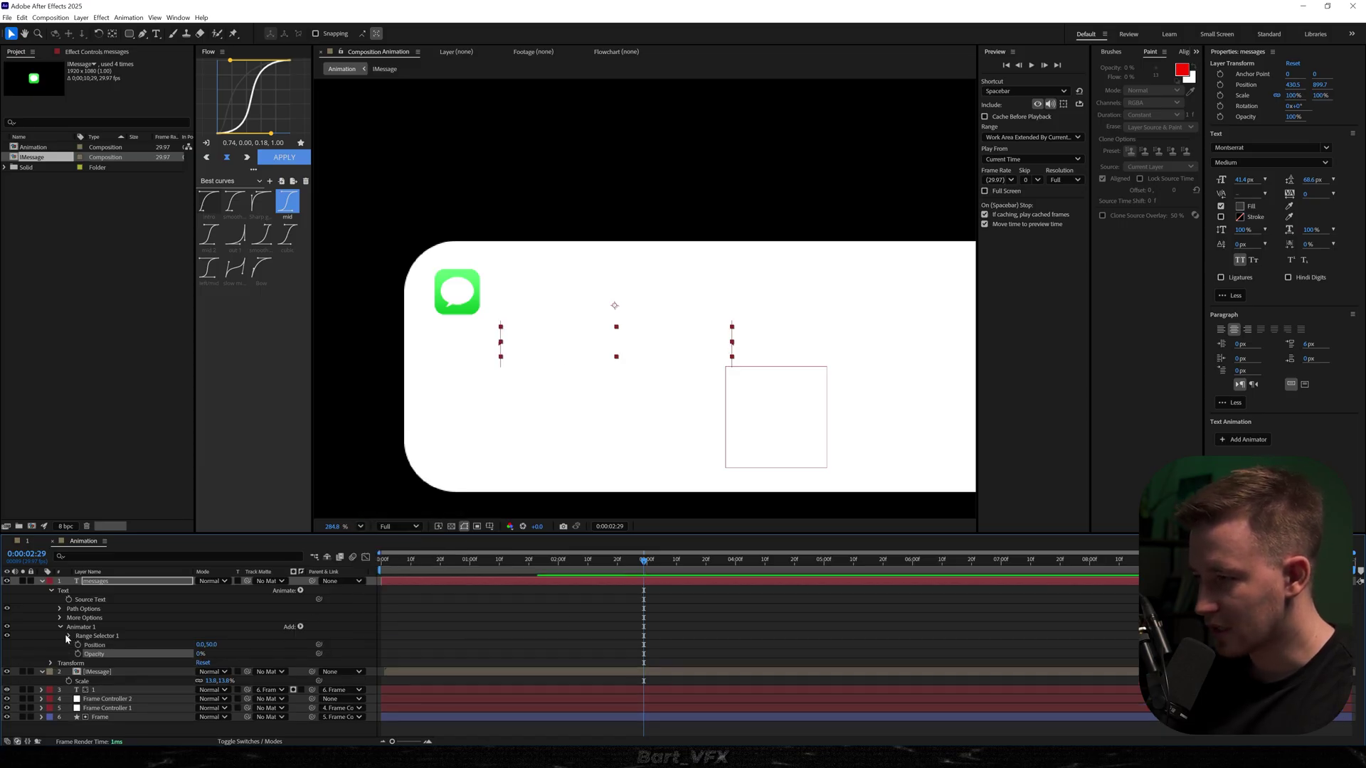
Step: Set the Range Selector shape to Ramp Up, Ease High -20%, Ease Low 100%
click(69, 636)
click(79, 672)
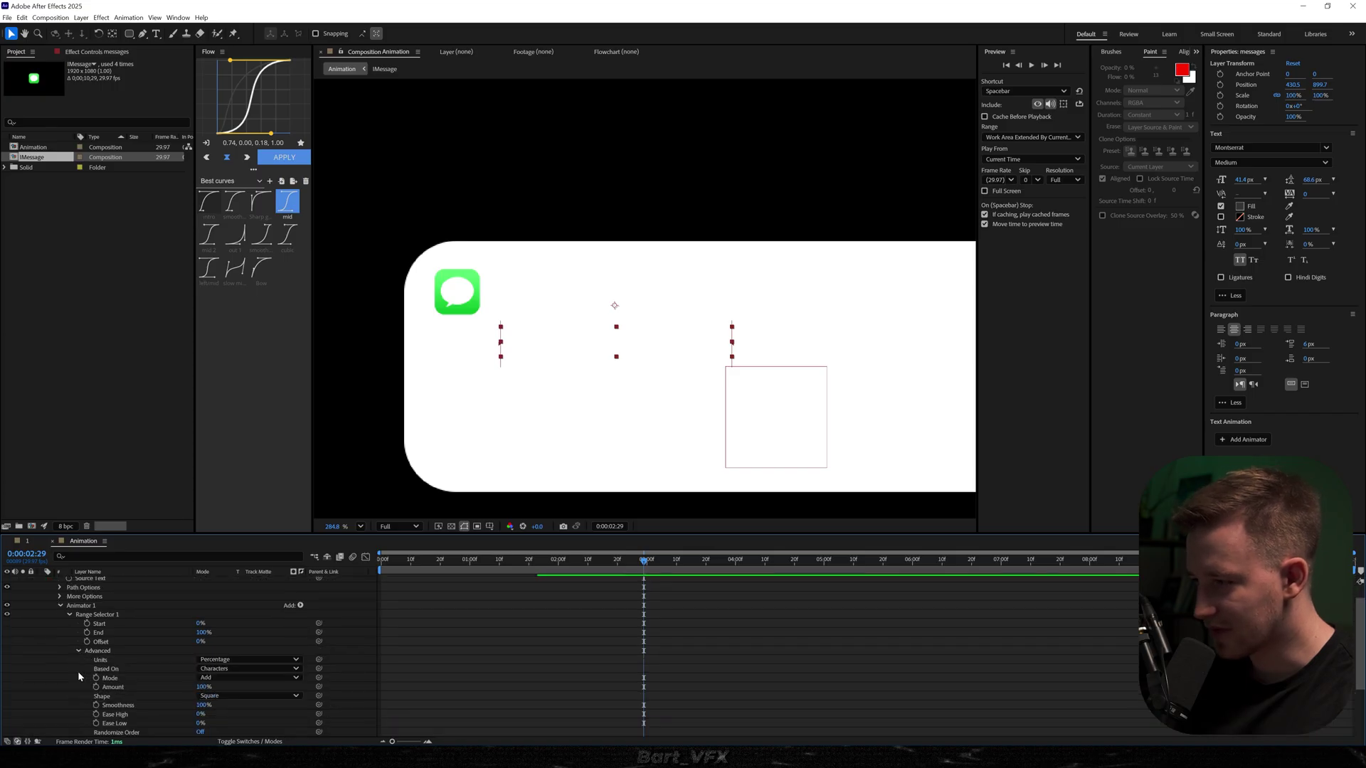
click(224, 669)
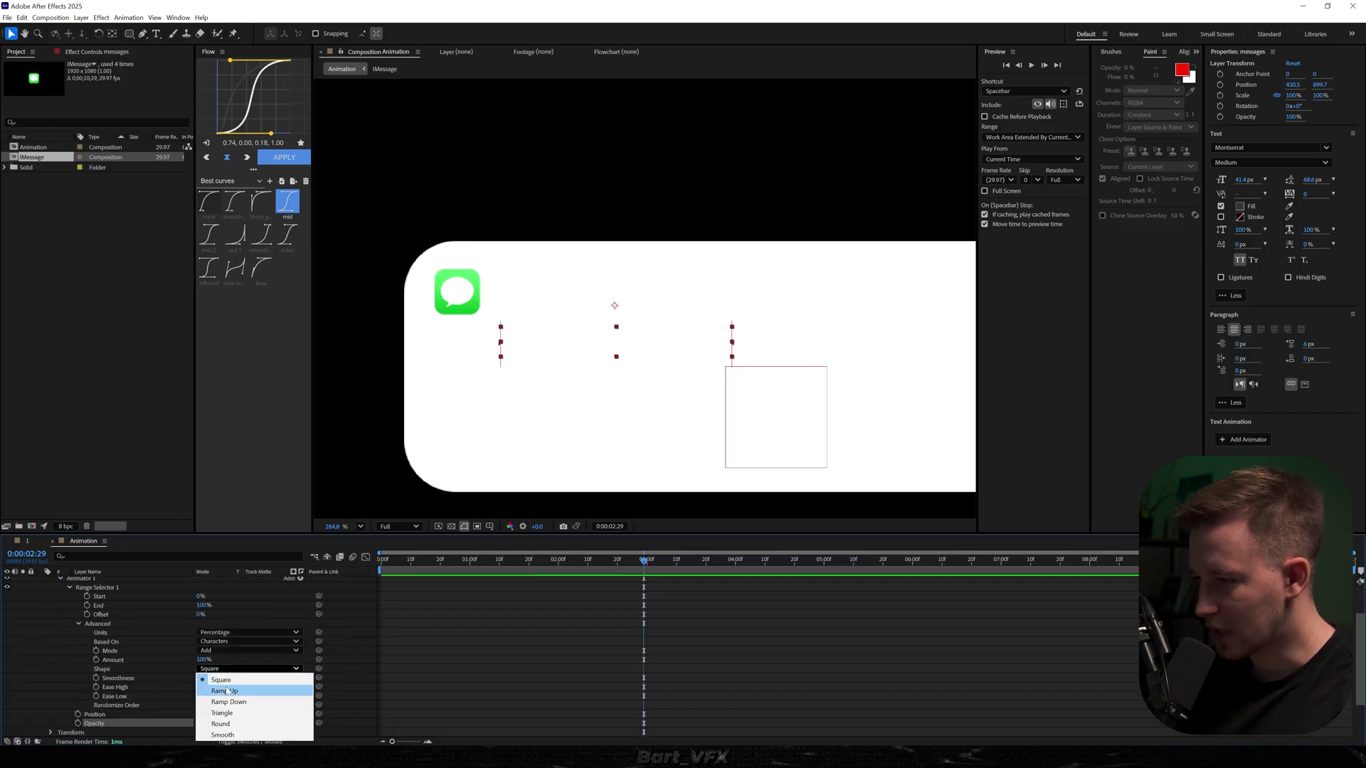
click(223, 692)
click(201, 680)
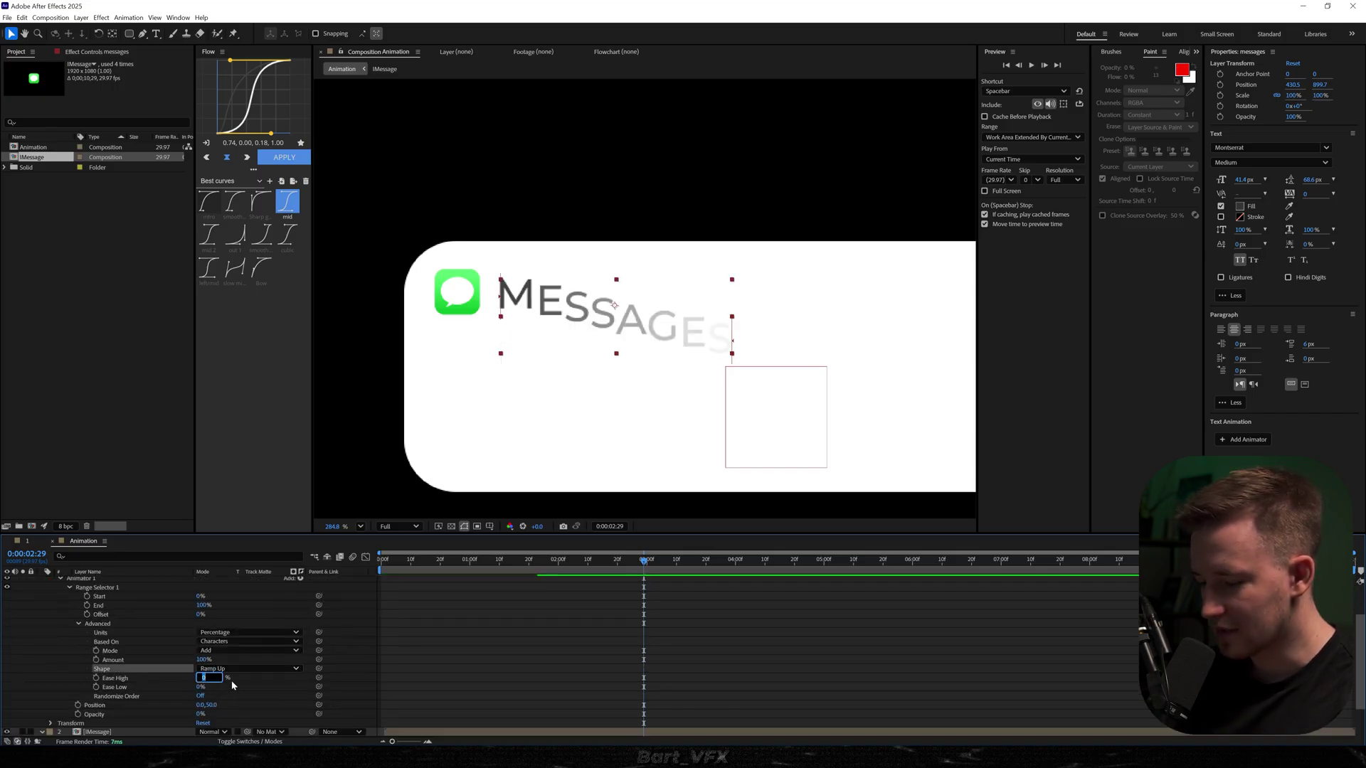
text(0)
key(Return)
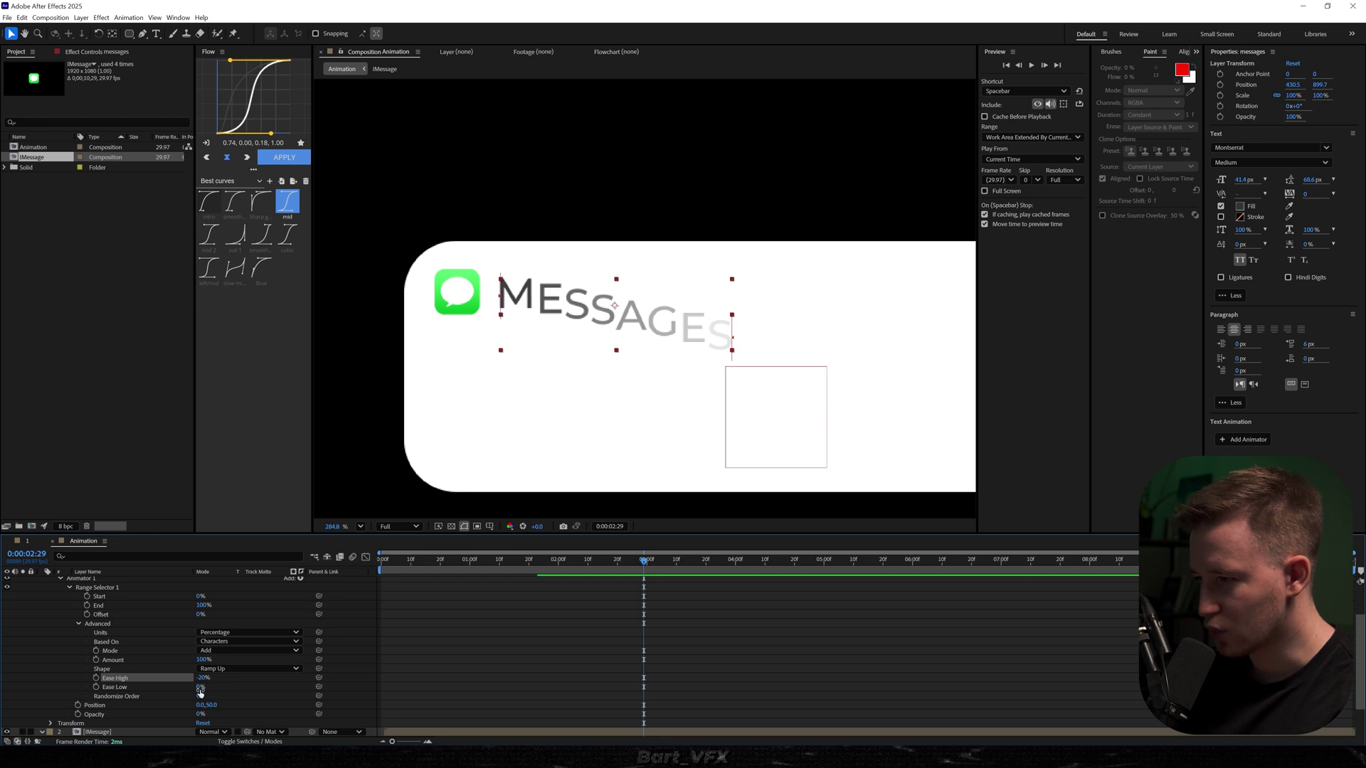
text(0)
key(Return)
click(249, 686)
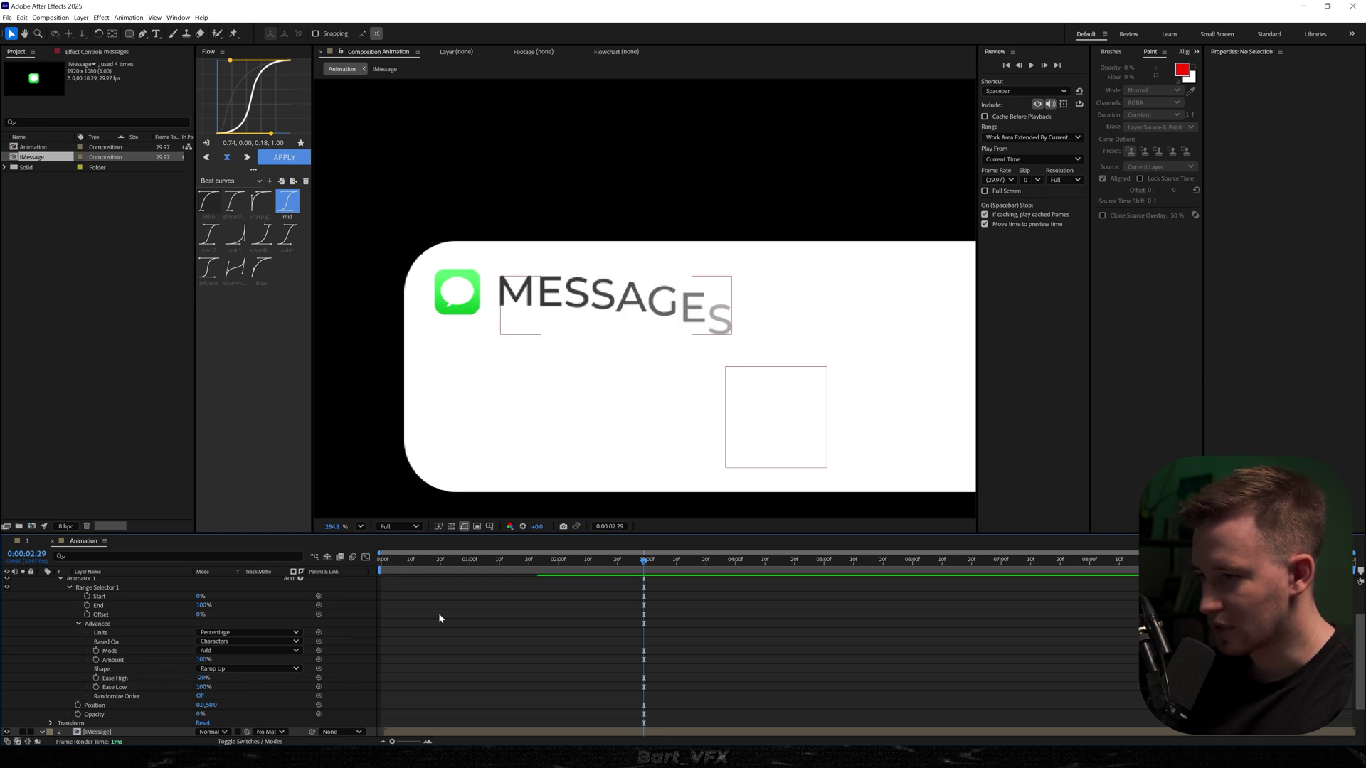
scroll(421, 628, up, 3)
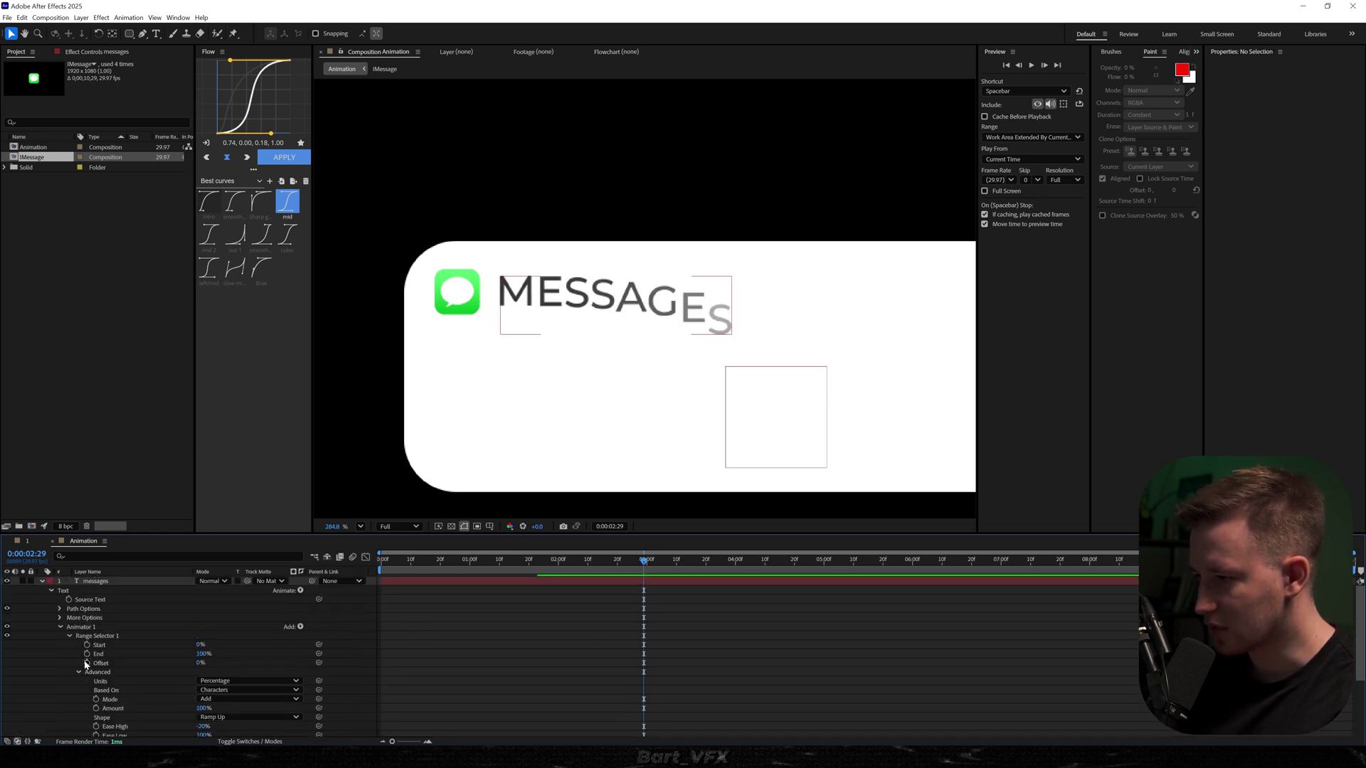
Step: Keyframe the Range Selector Offset from -100% to 100%
drag(196, 662, 84, 672)
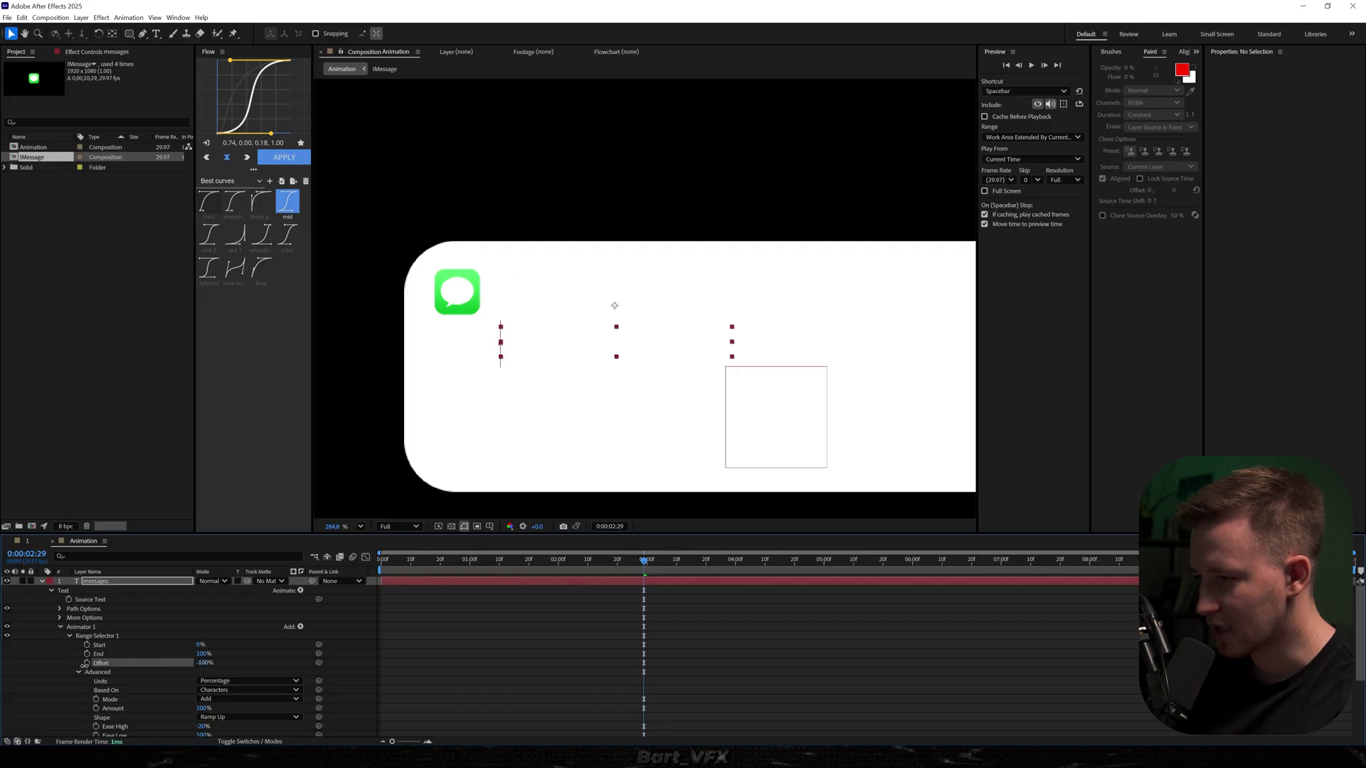
click(87, 662)
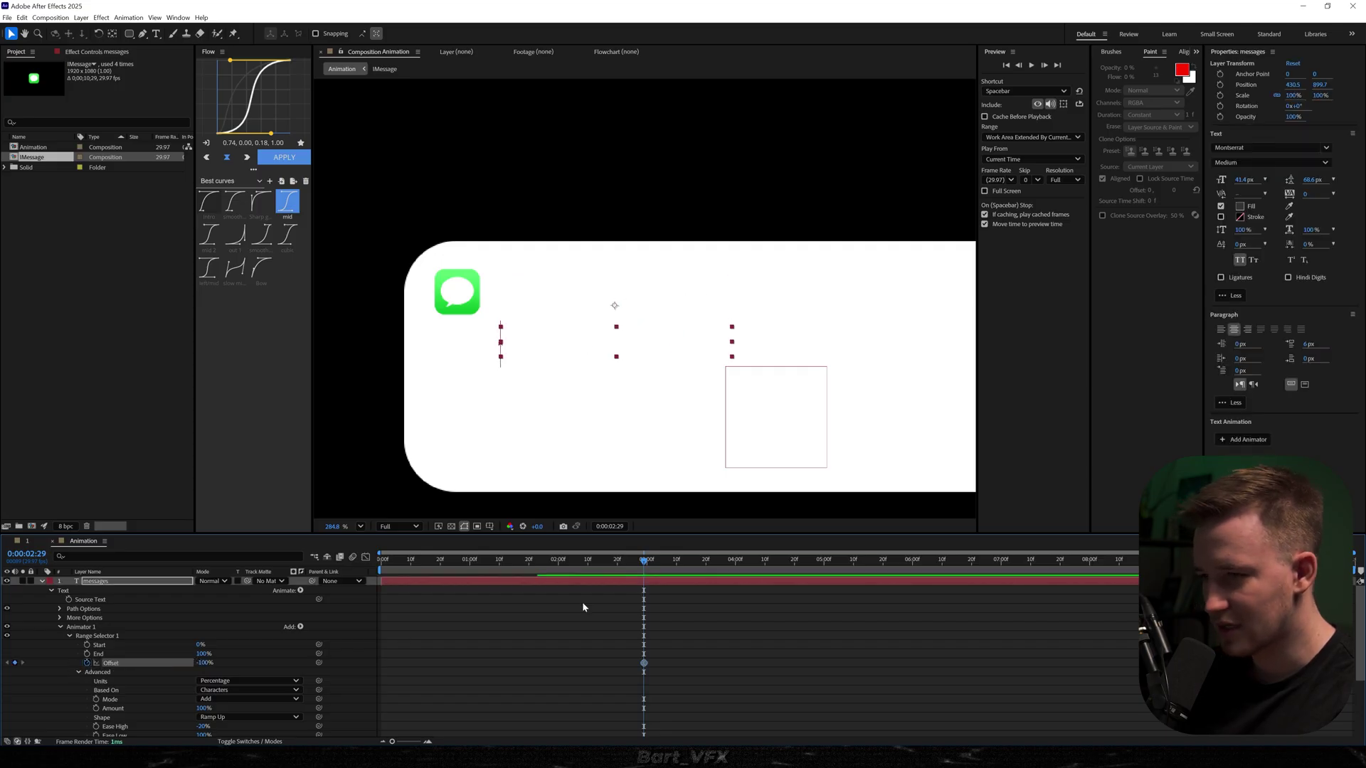
drag(650, 568, 704, 563)
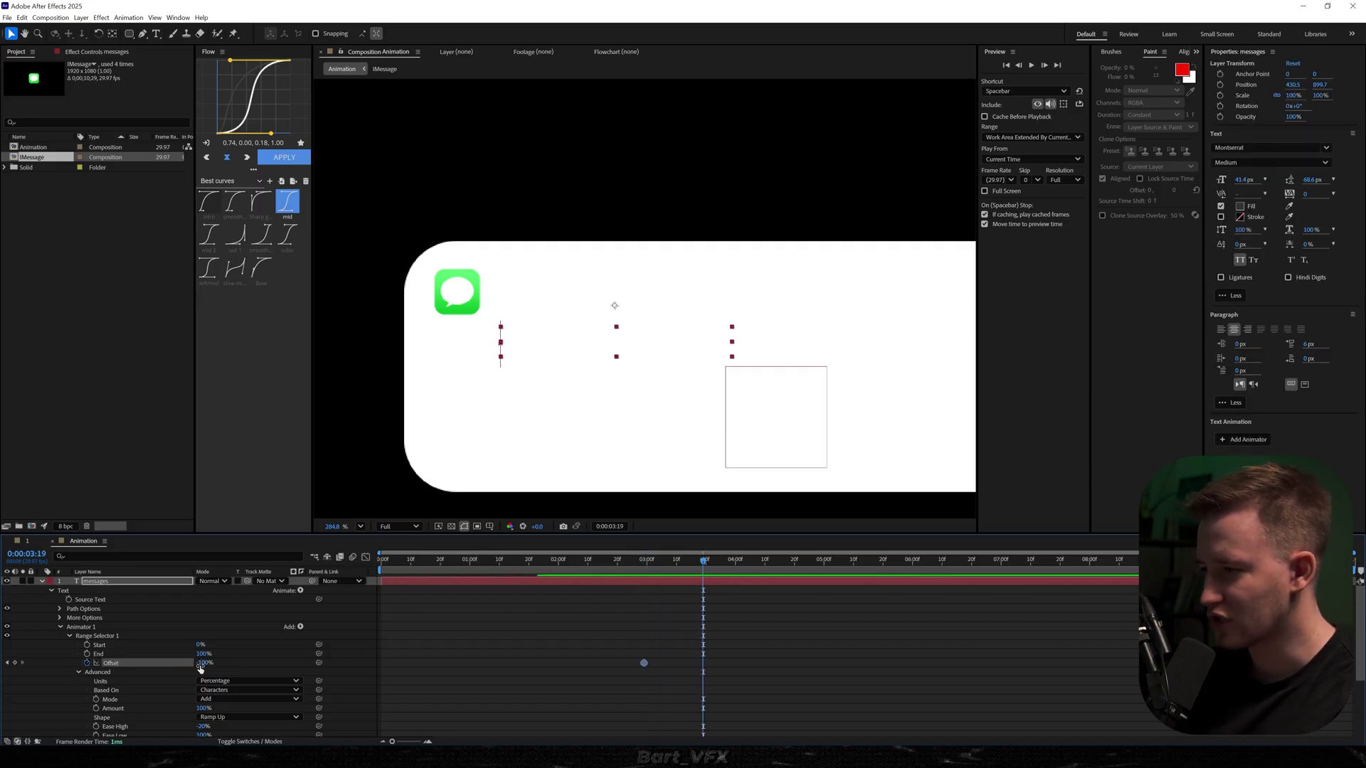
drag(201, 664, 384, 662)
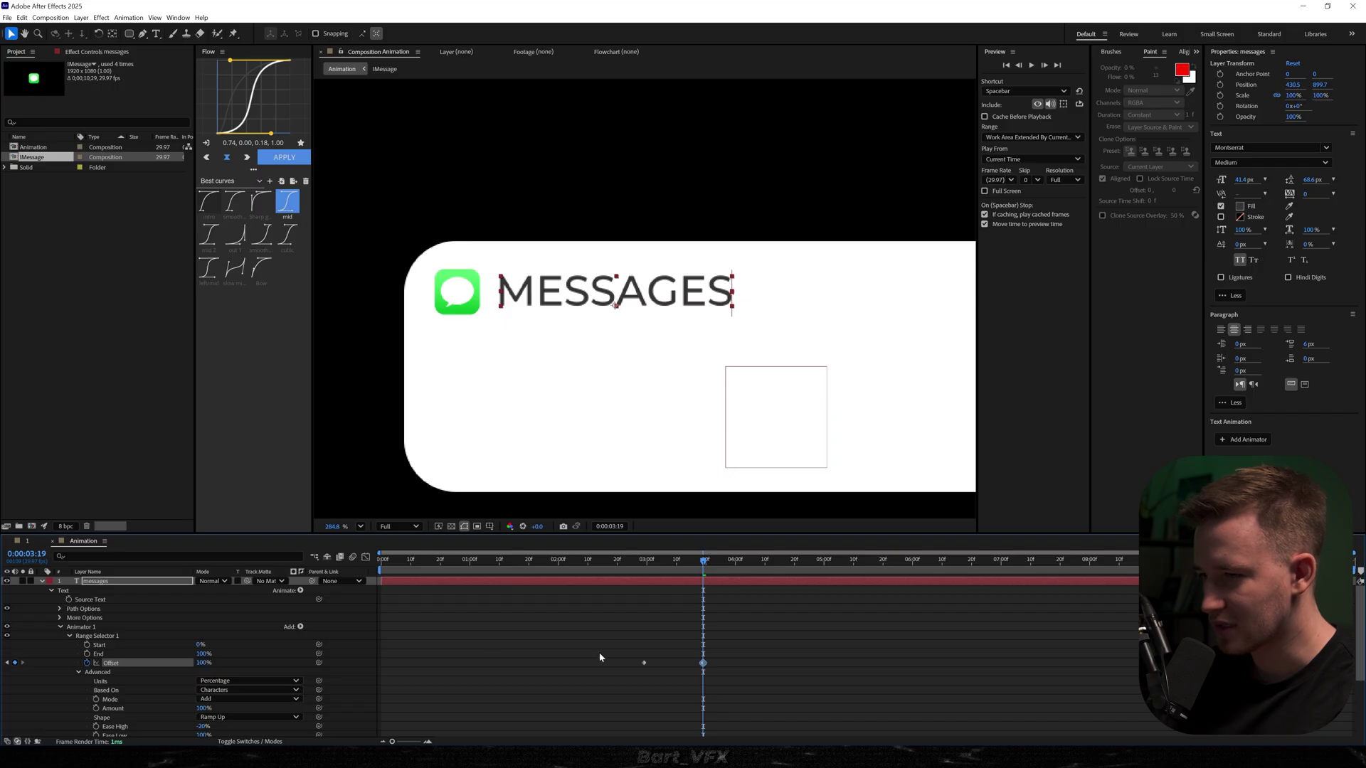
Step: Preview the letter animation and shift the Offset keyframes earlier
click(648, 569)
key(space)
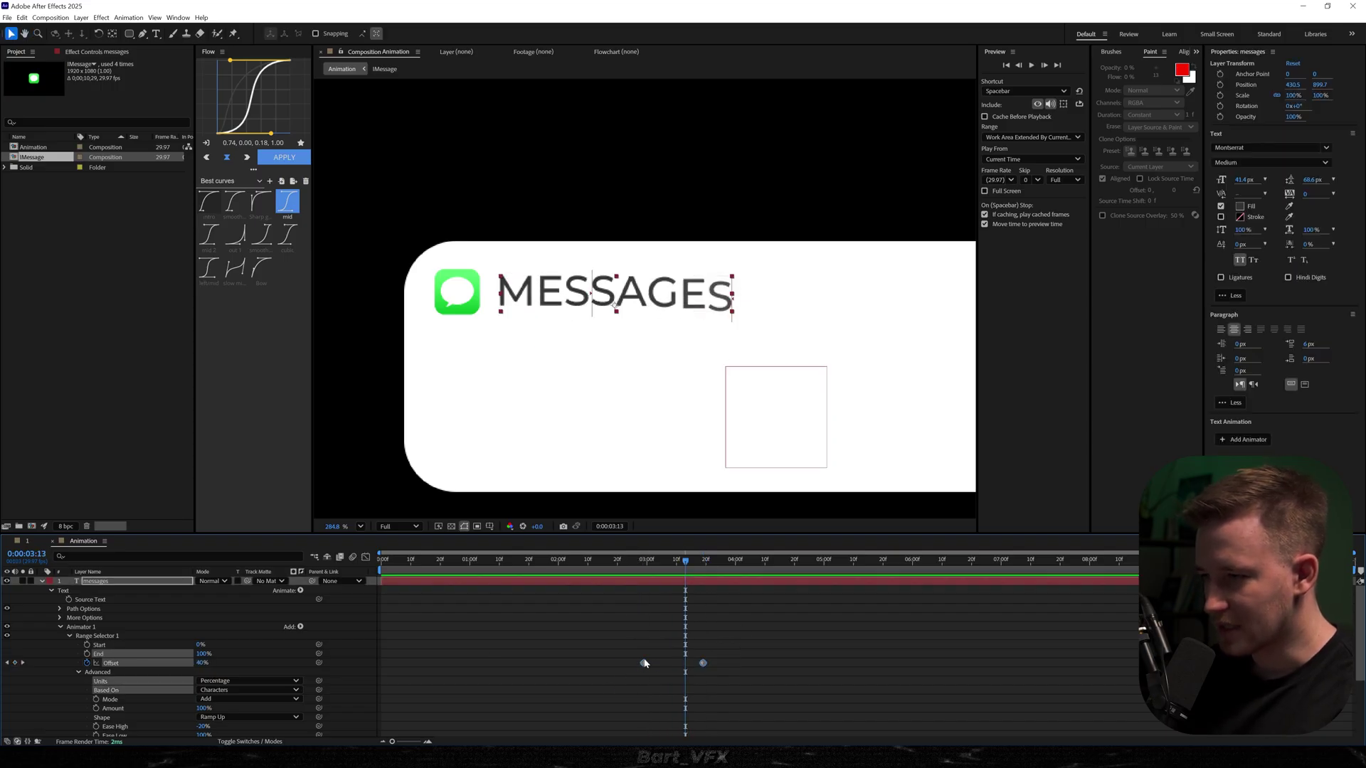
drag(644, 663, 382, 662)
key(j)
key(u)
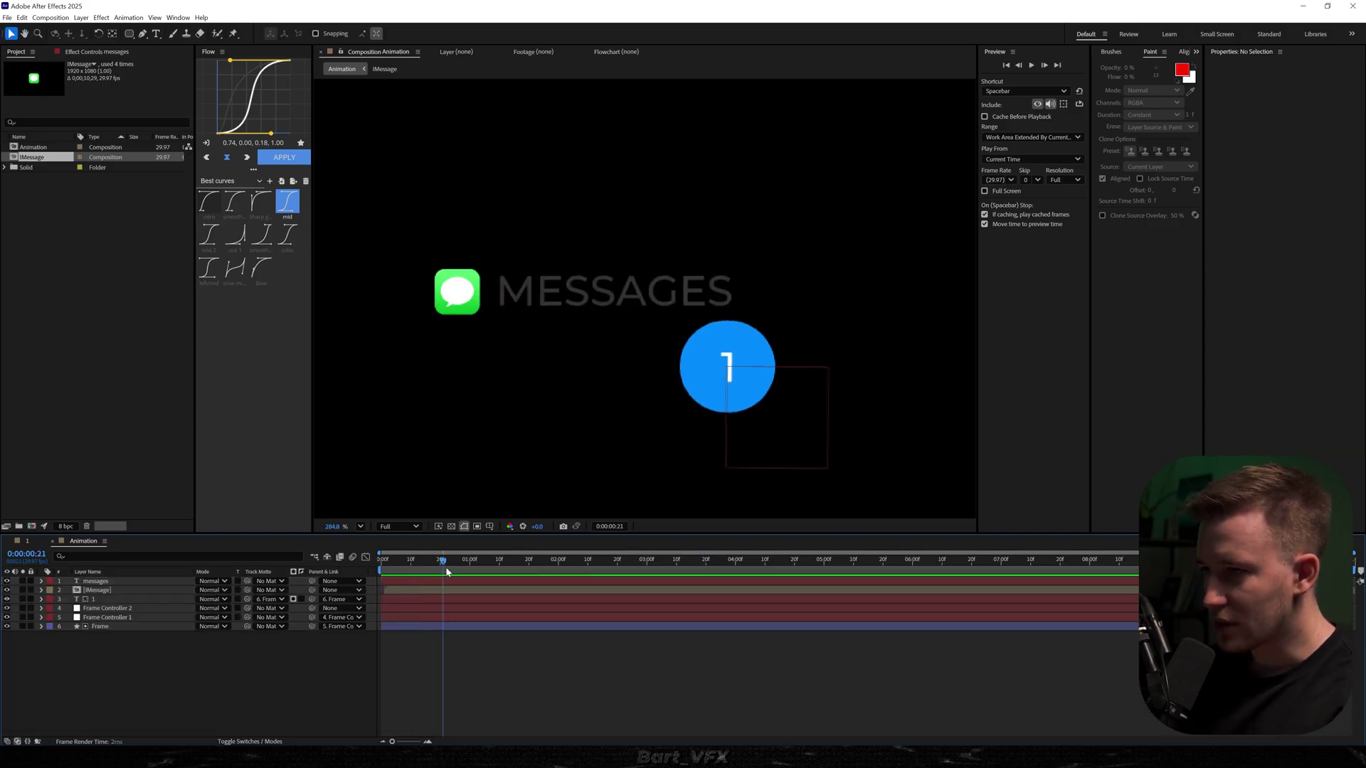
drag(446, 573, 639, 574)
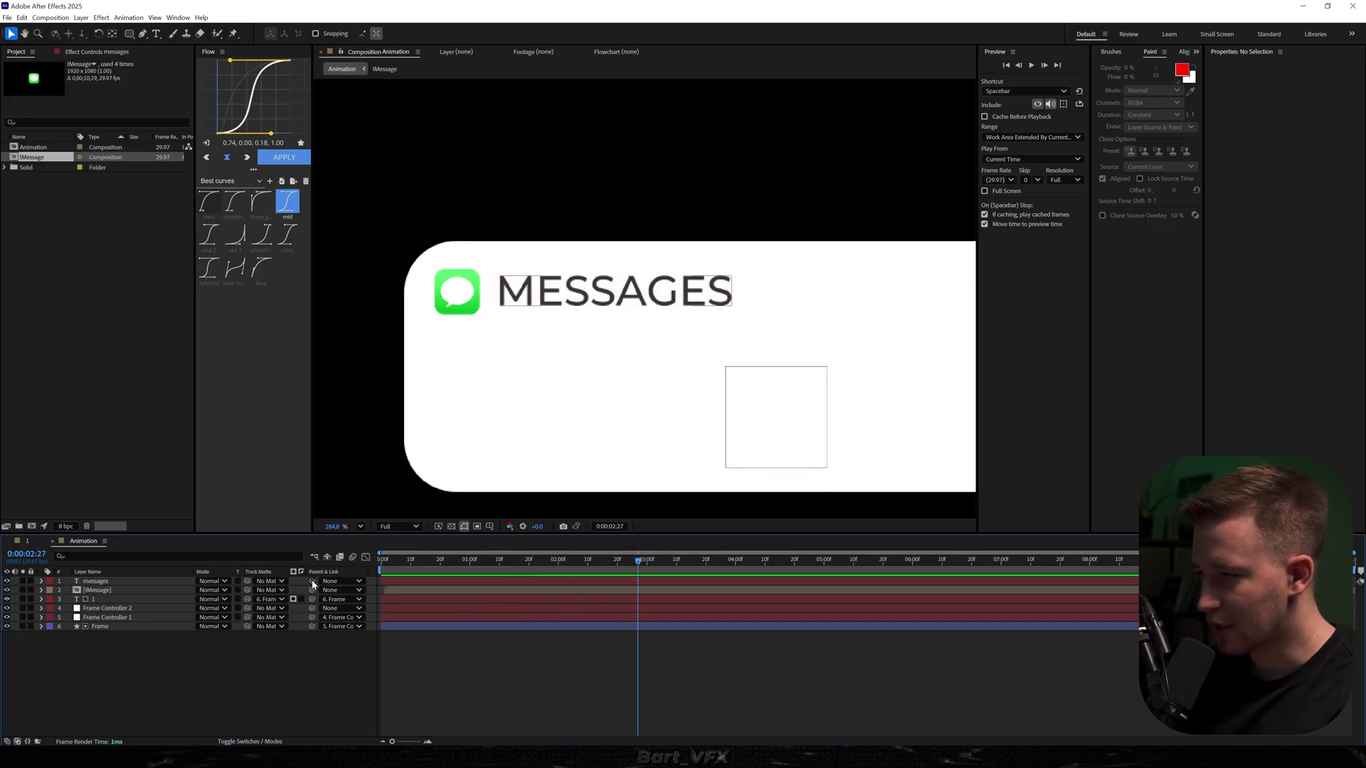
Step: Parent MESSAGES to Frame and set Frame as track matte for MESSAGES and iMessage
drag(307, 584, 139, 629)
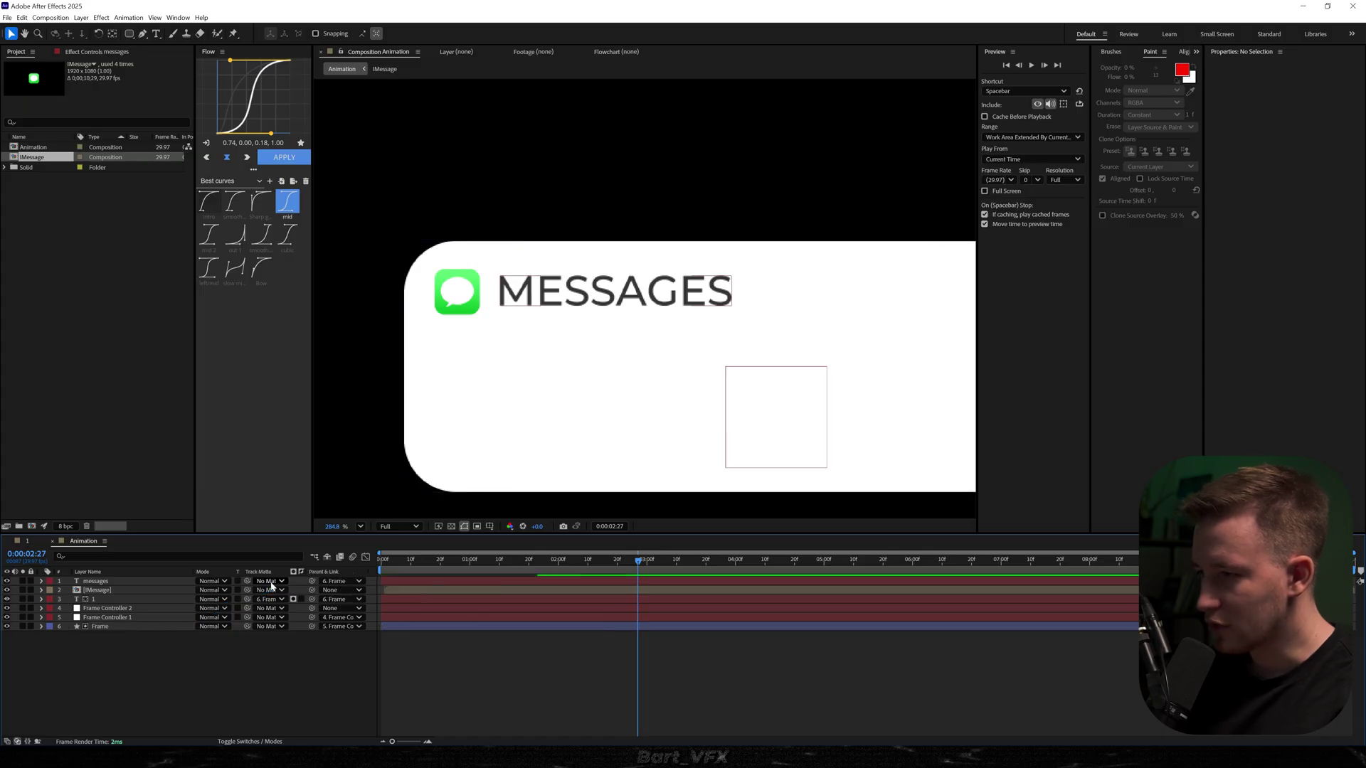
click(272, 585)
click(294, 663)
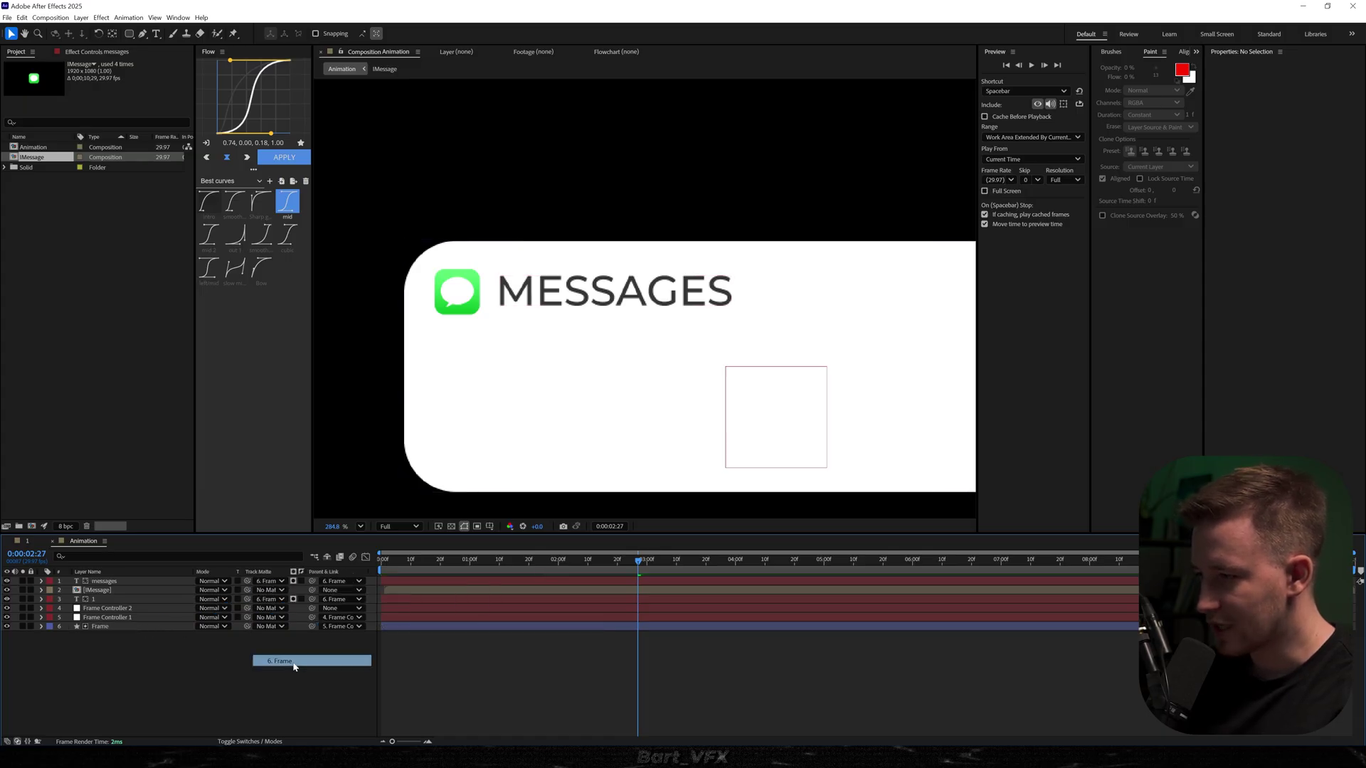
click(269, 590)
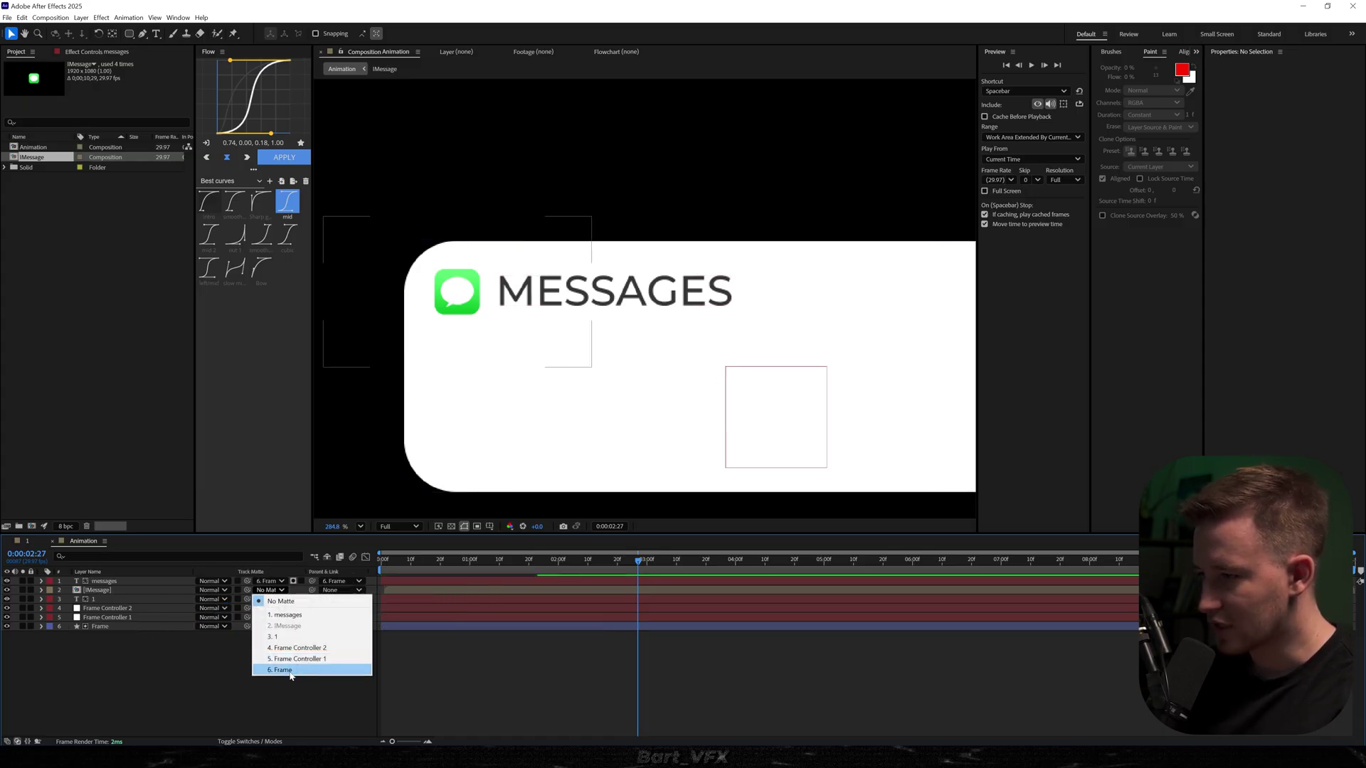
click(289, 671)
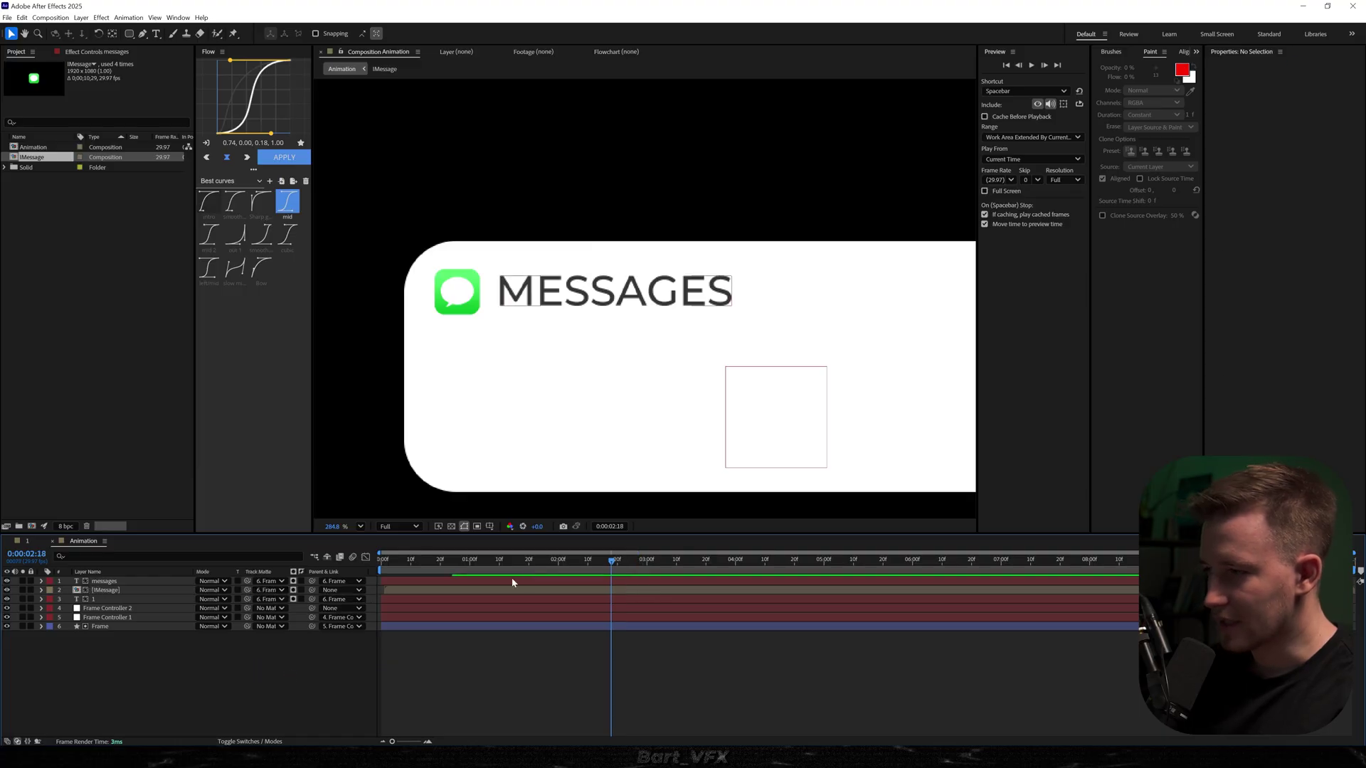
click(101, 581)
Step: Duplicate the header as 'MrBeast' without All Caps, placed under MESSAGES
key(ctrl+d)
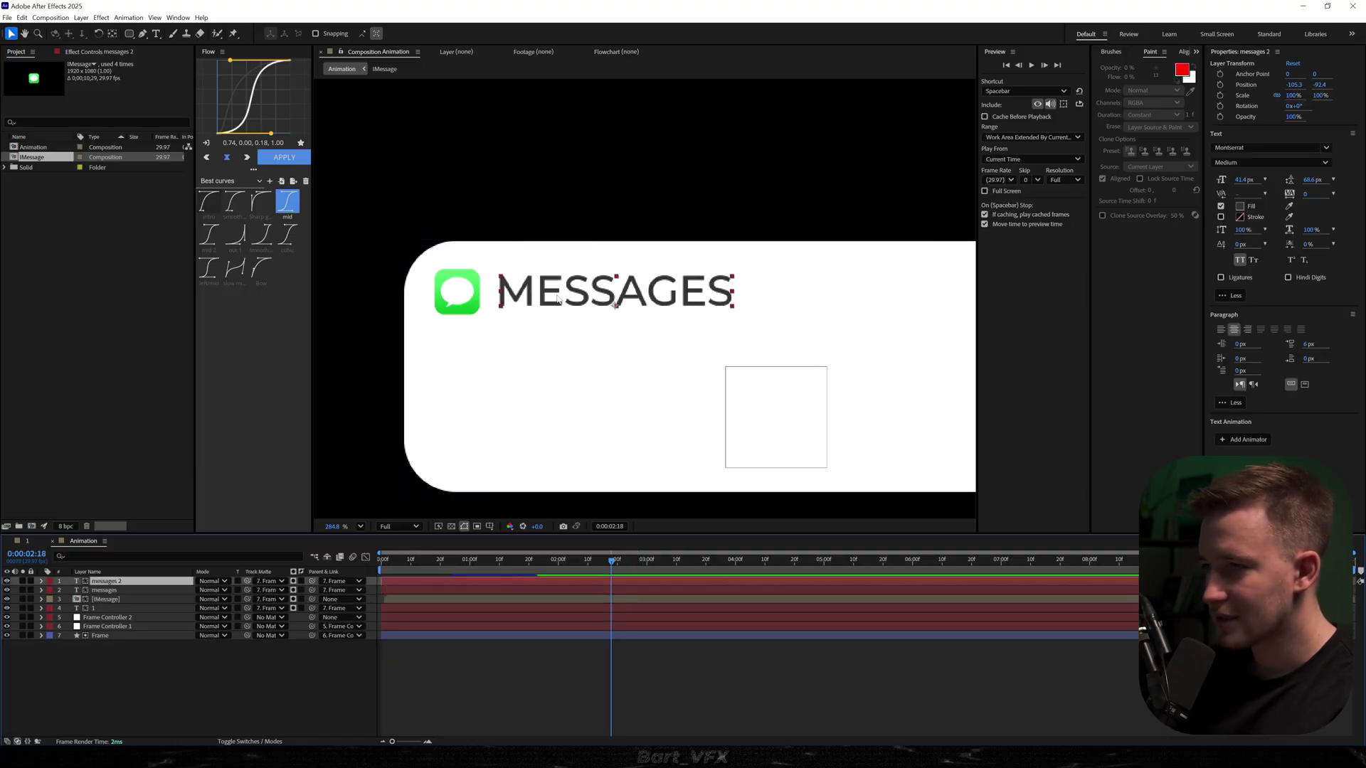
drag(558, 296, 544, 346)
double_click(543, 346)
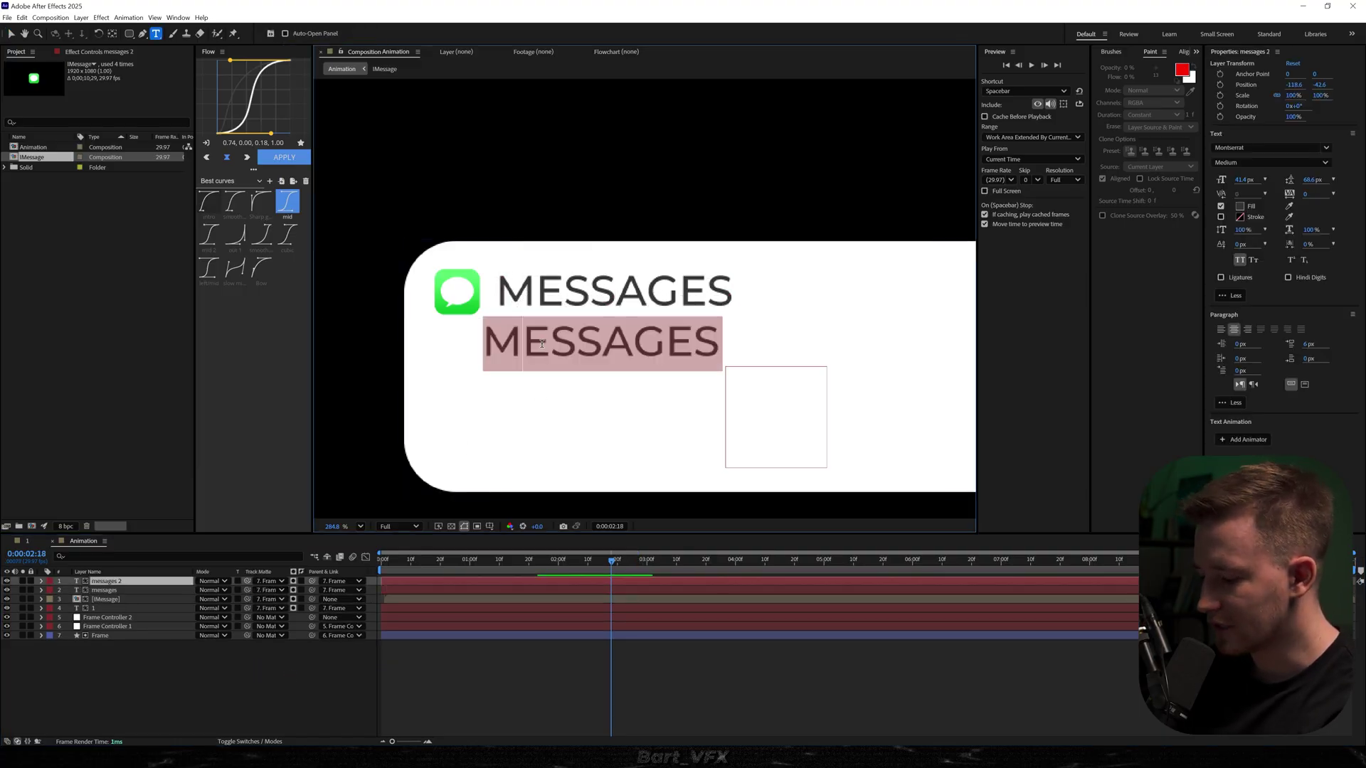
text(MRBEAST)
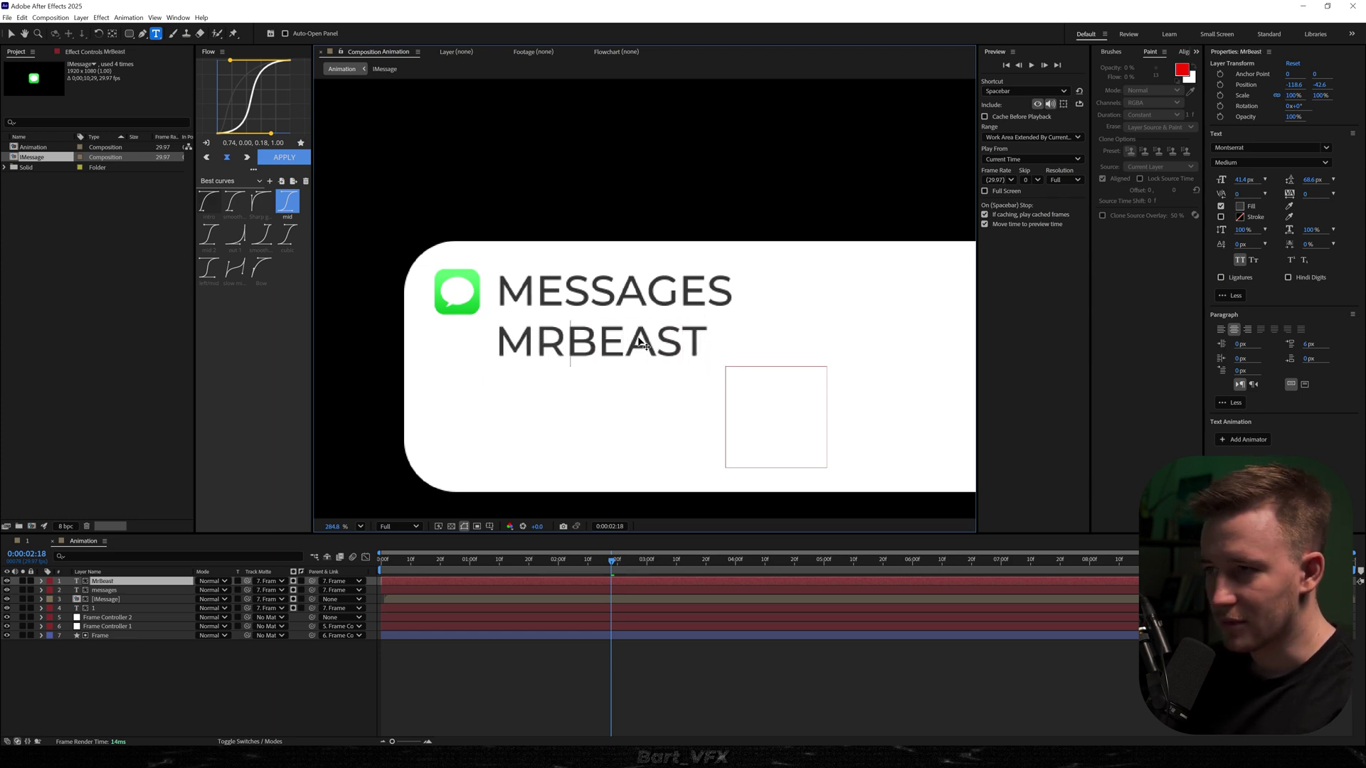
key(ctrl+a)
click(1241, 260)
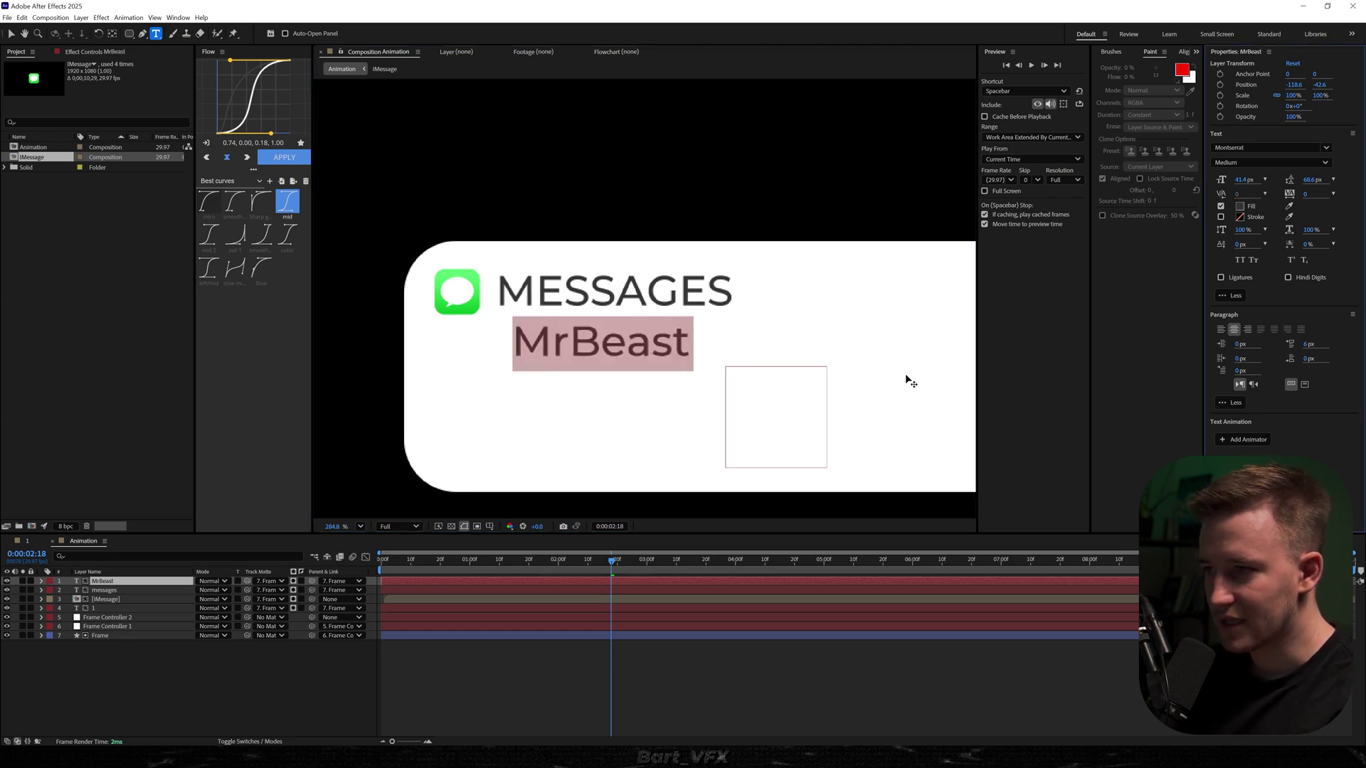
key(Escape)
key(v)
drag(571, 363, 494, 363)
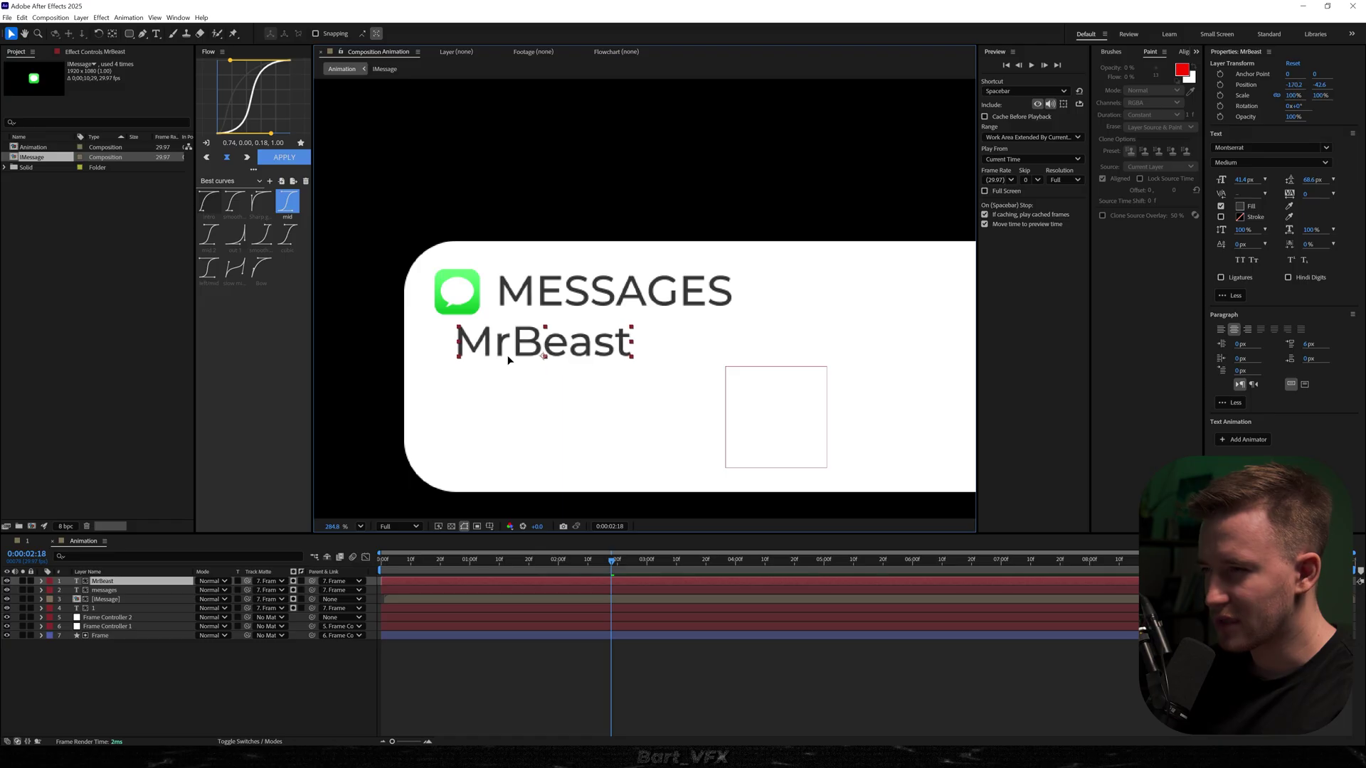
Step: Make MrBeast bold and scale it to about 90.9%
click(1270, 163)
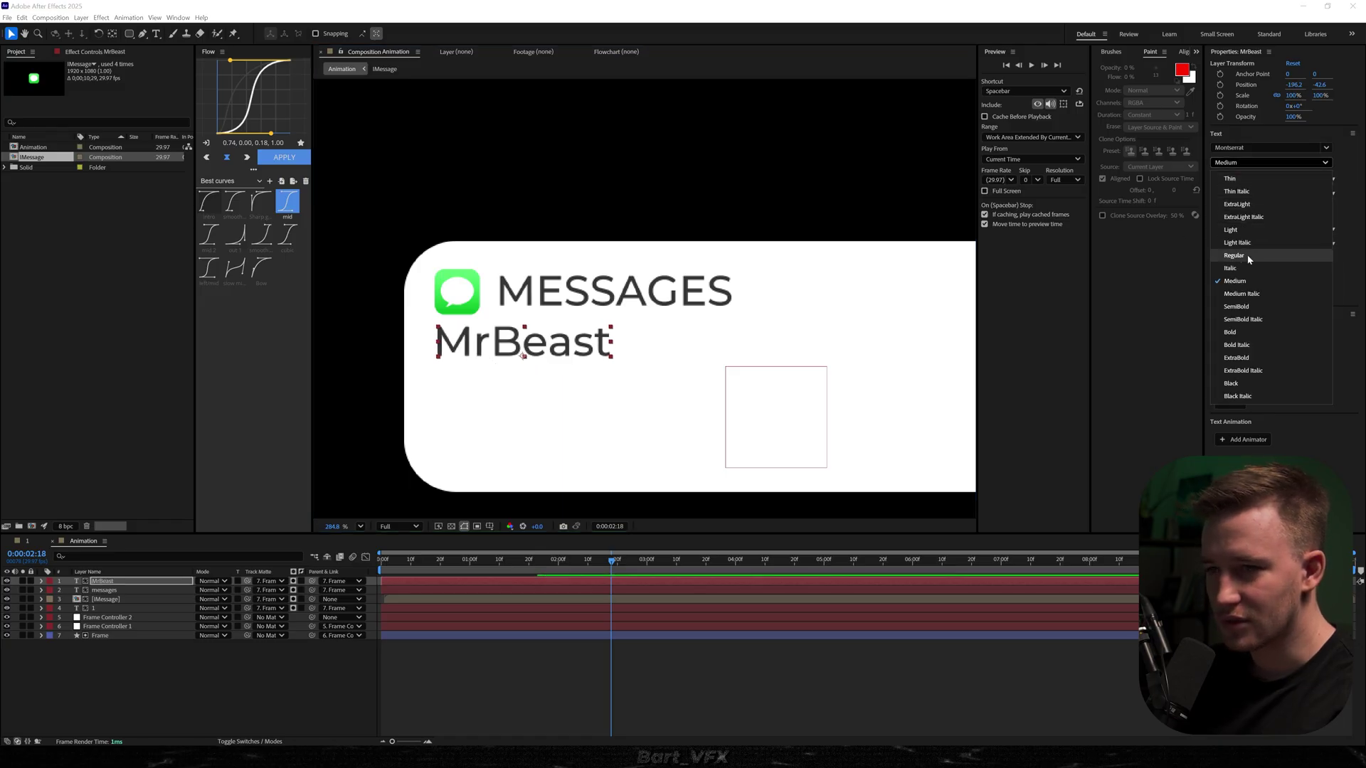
click(1246, 333)
key(s)
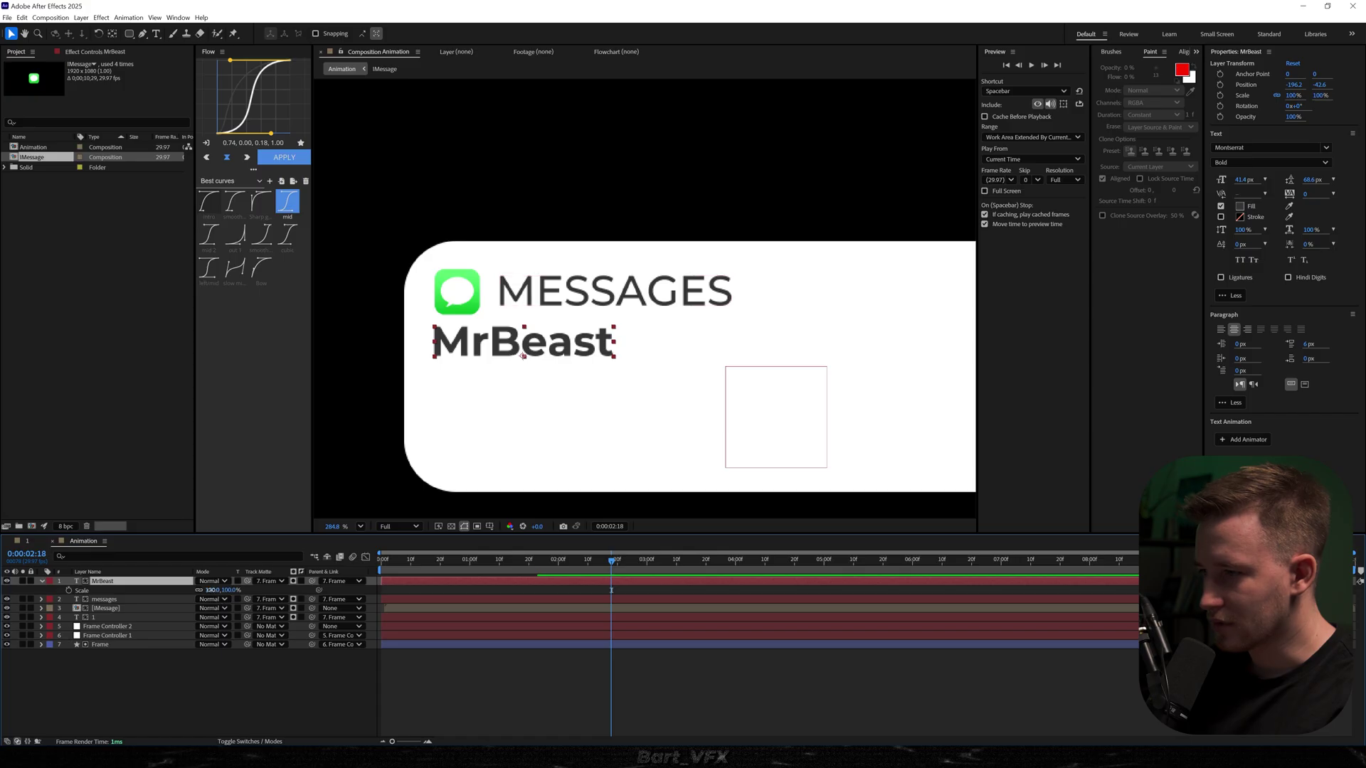
drag(216, 589, 207, 589)
scroll(512, 389, up, 2)
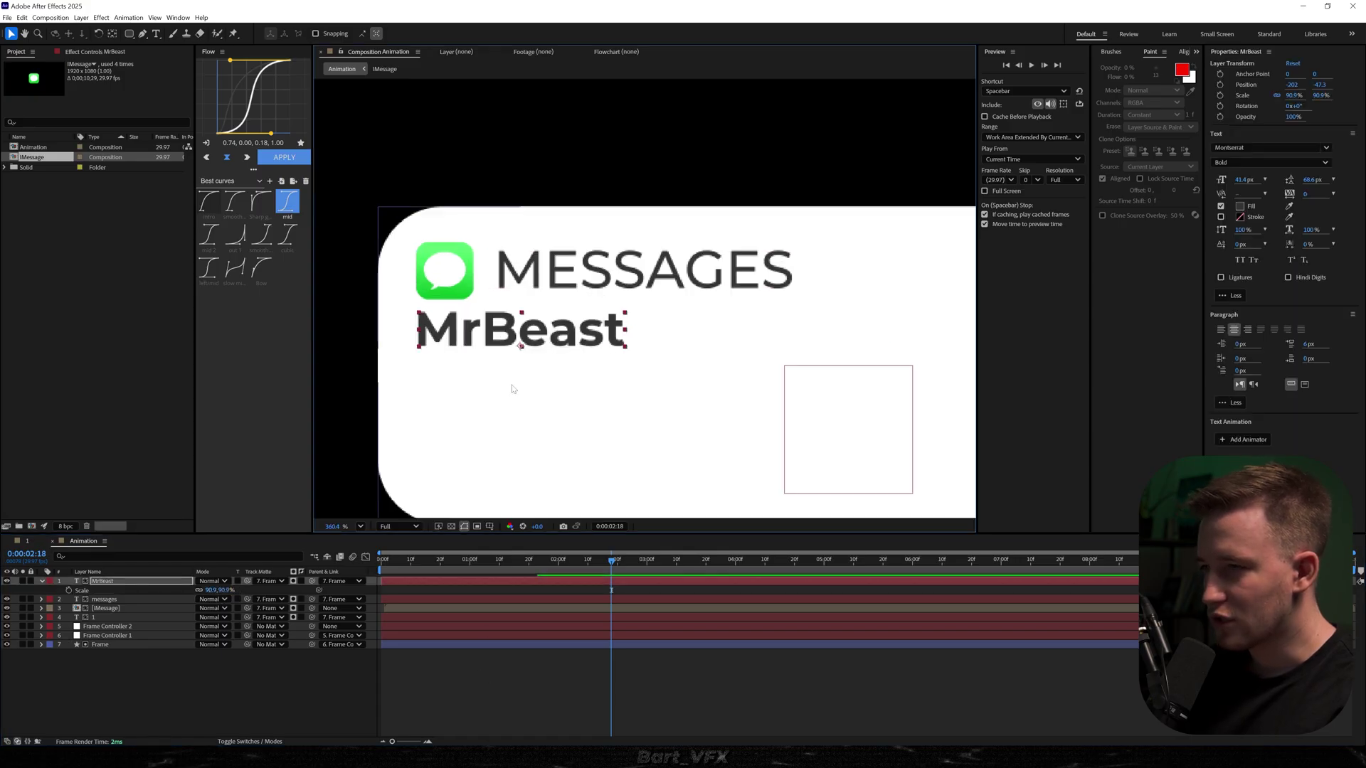
Step: Duplicate MrBeast below it and retype it as 'Filming thus Friday, you in?'
key(ctrl+d)
drag(547, 333, 543, 382)
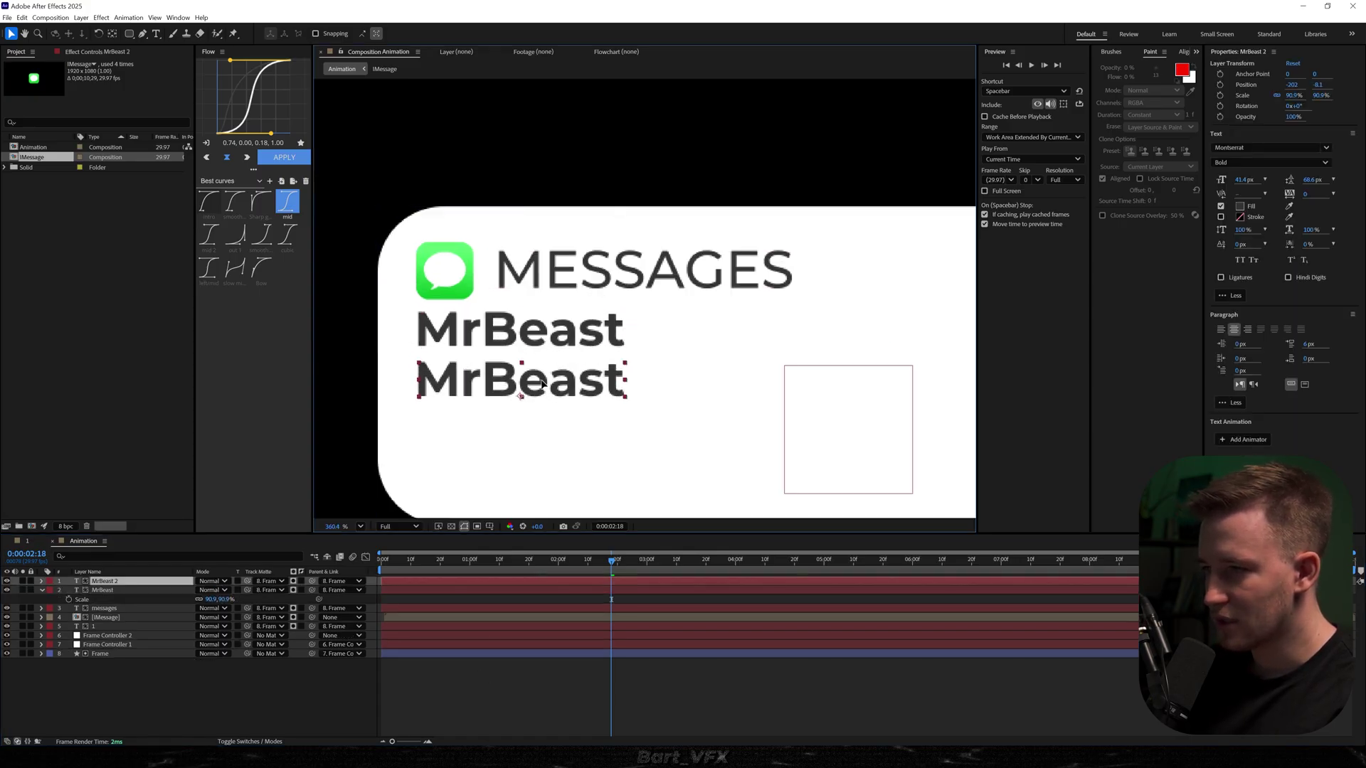
double_click(544, 385)
text(F)
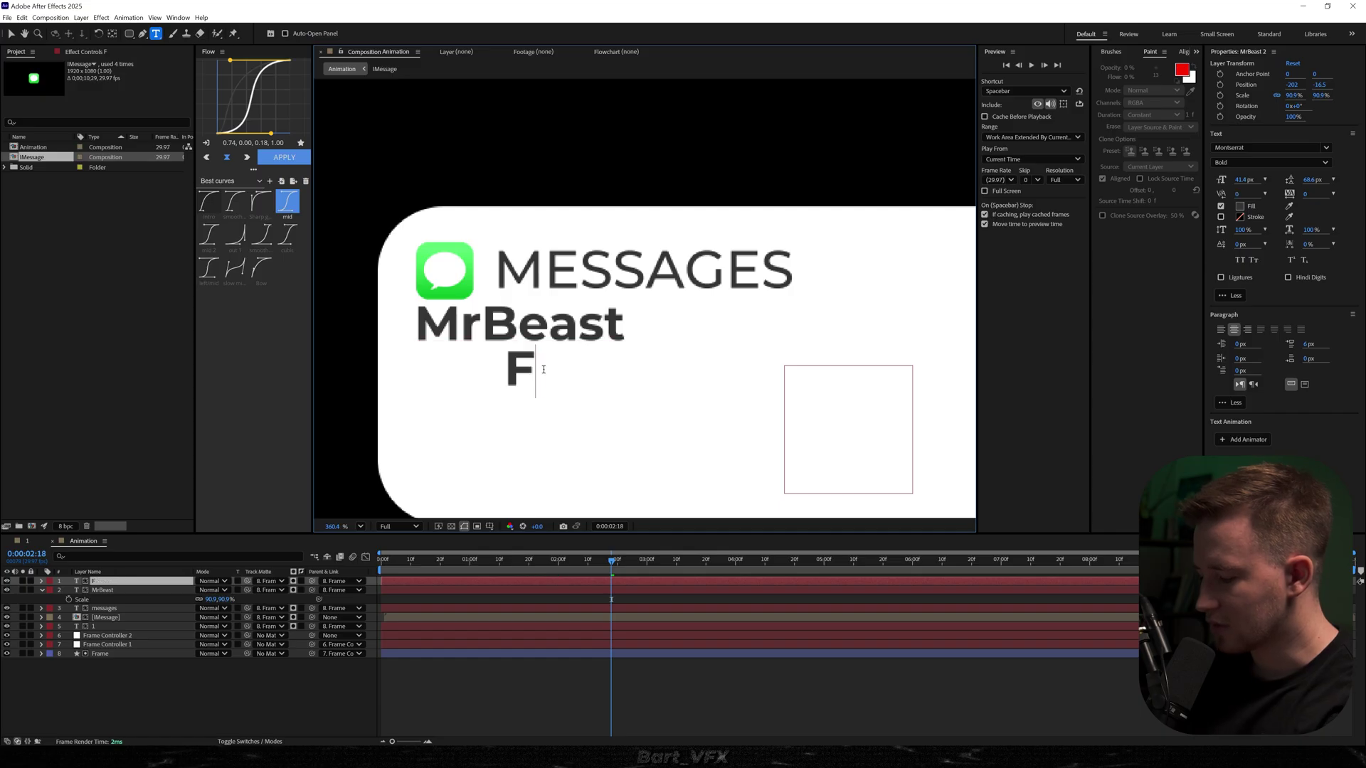
text(ilming thu)
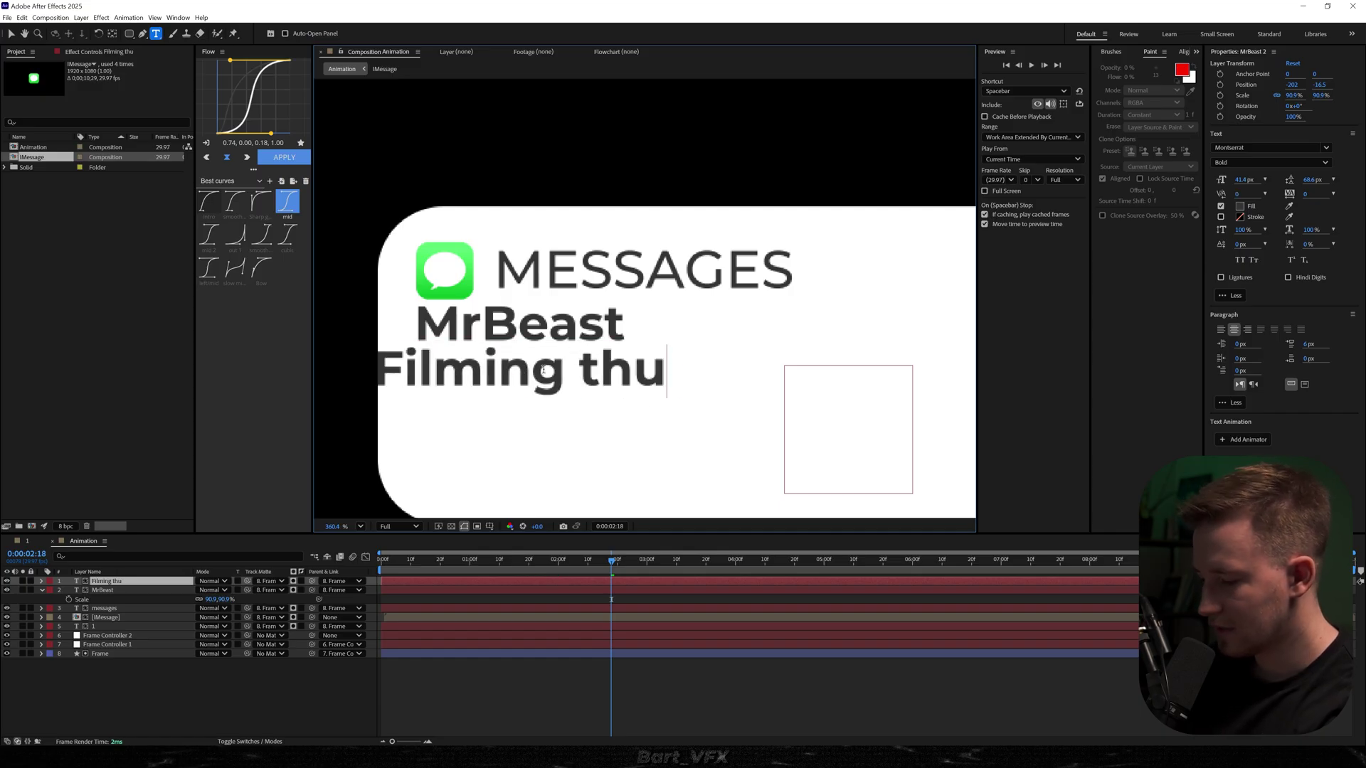
text(s Friday)
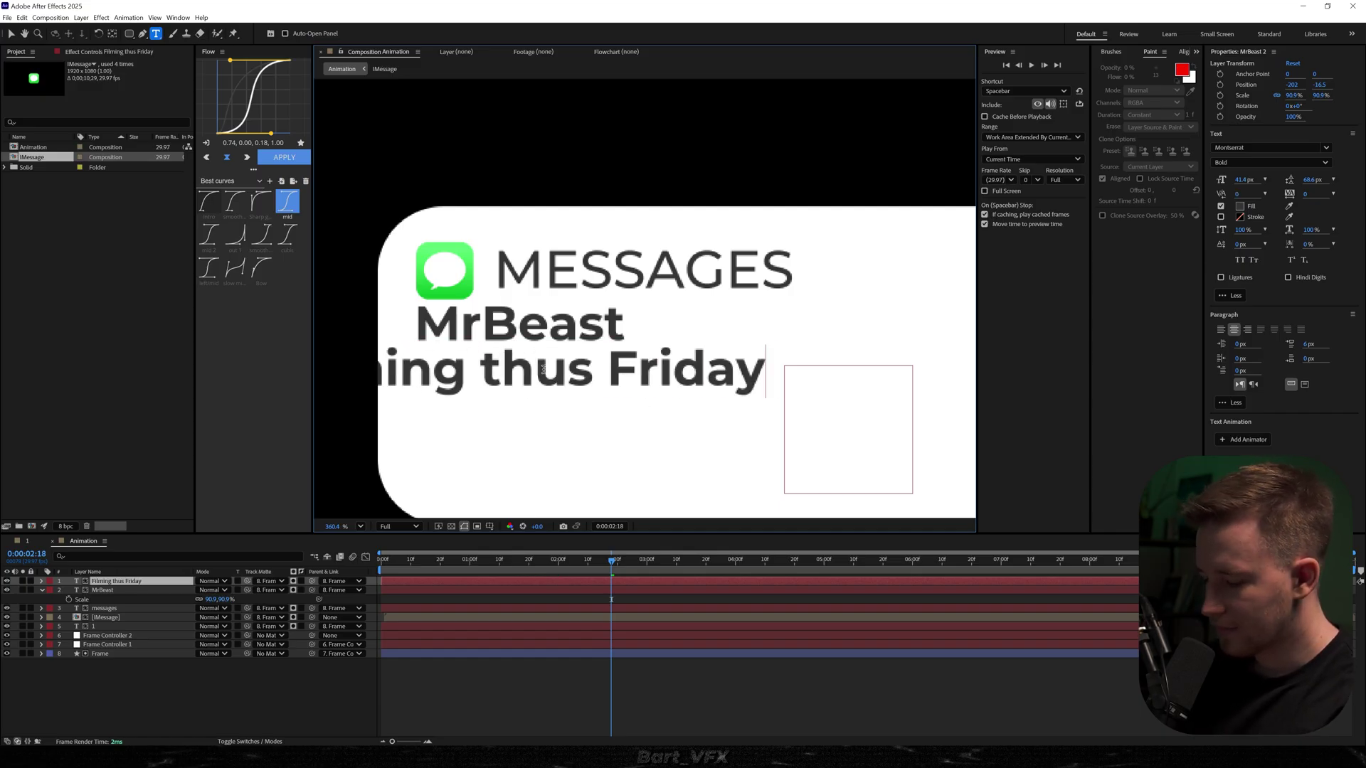
text(, you in?)
key(Escape)
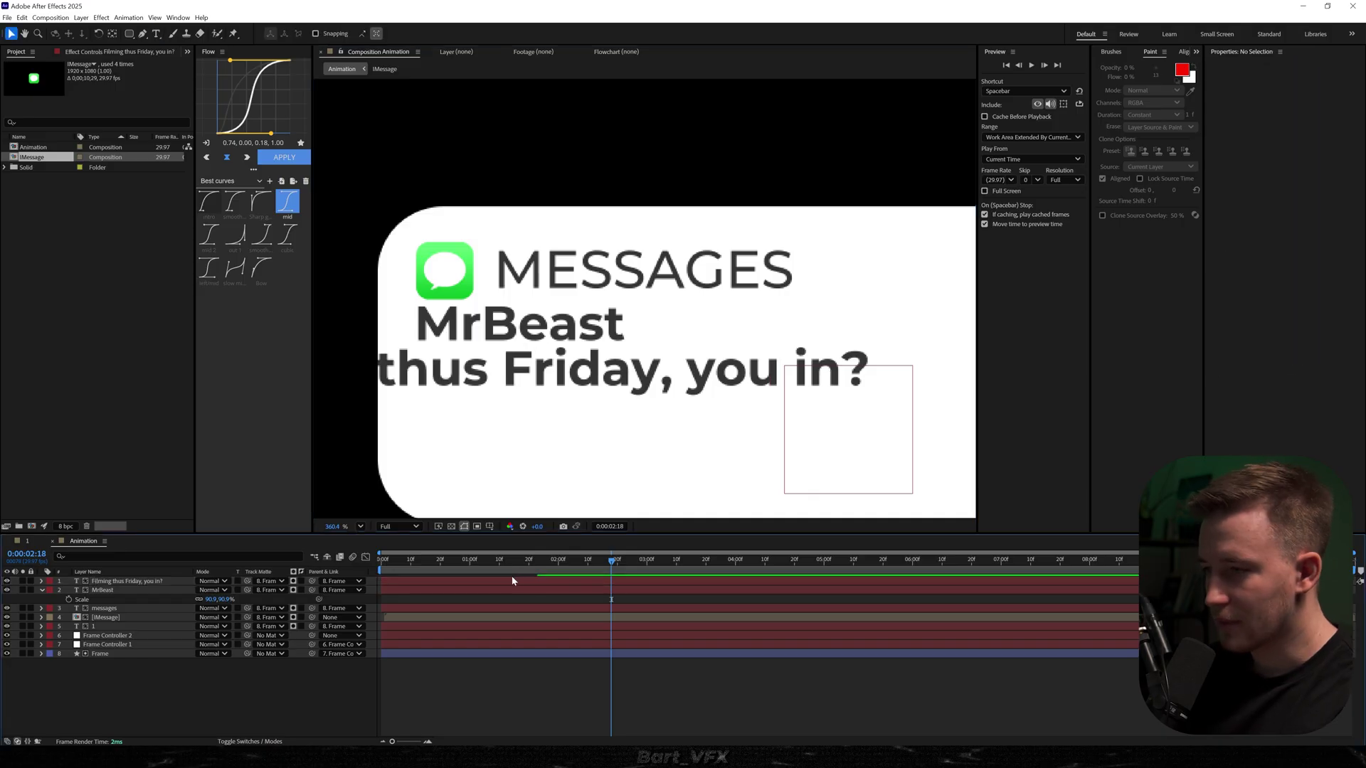
click(511, 579)
Step: Left-align the message and set it to Regular weight at 30.7 px
key(ctrl+shift+l)
scroll(662, 391, down, 1)
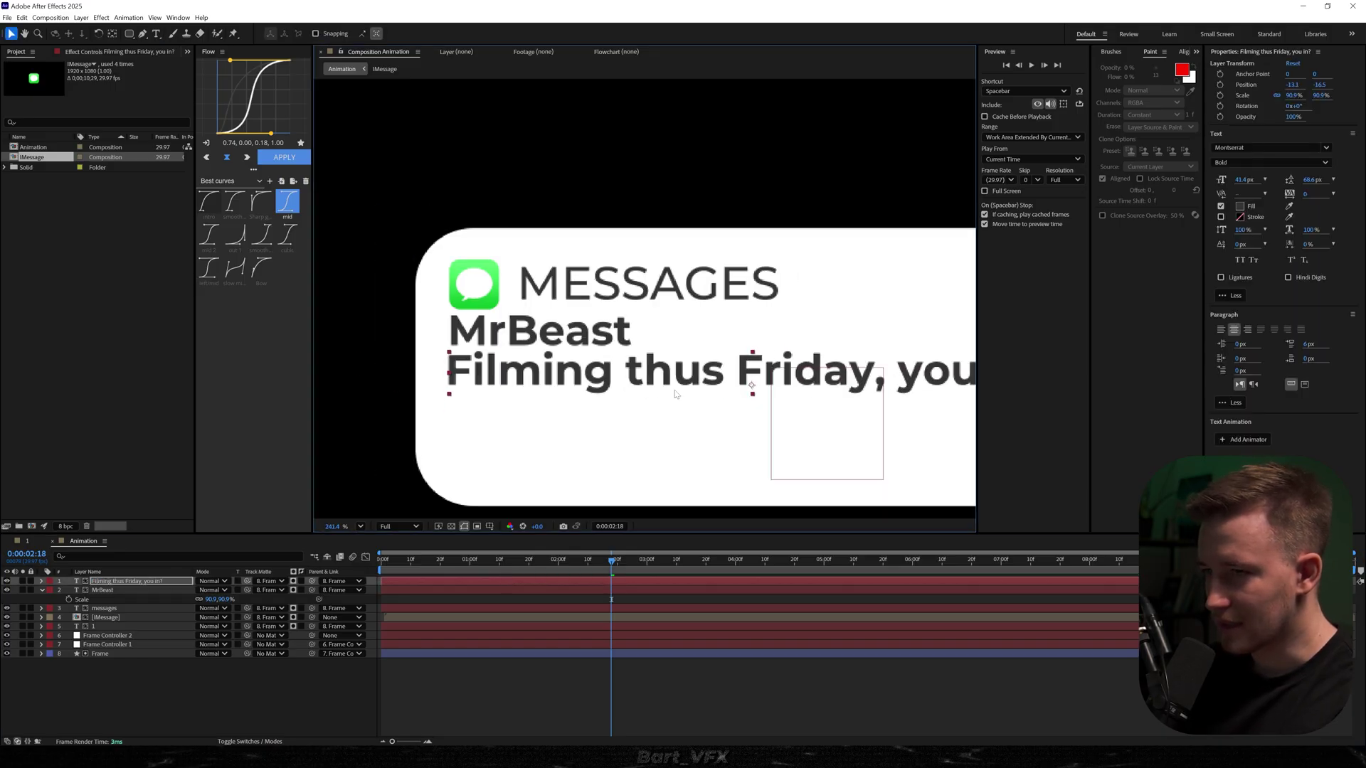
scroll(675, 395, down, 1)
key(KP_Enter)
click(1255, 161)
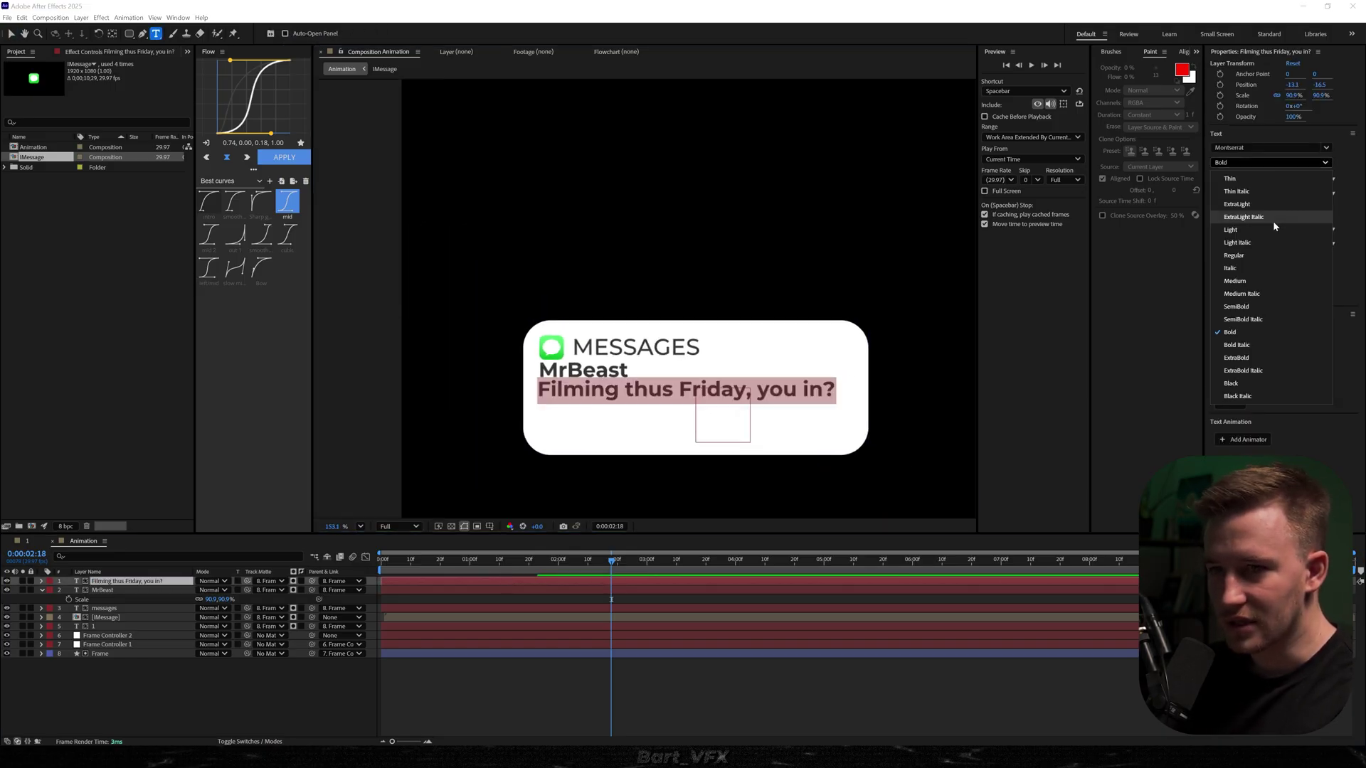
click(1263, 256)
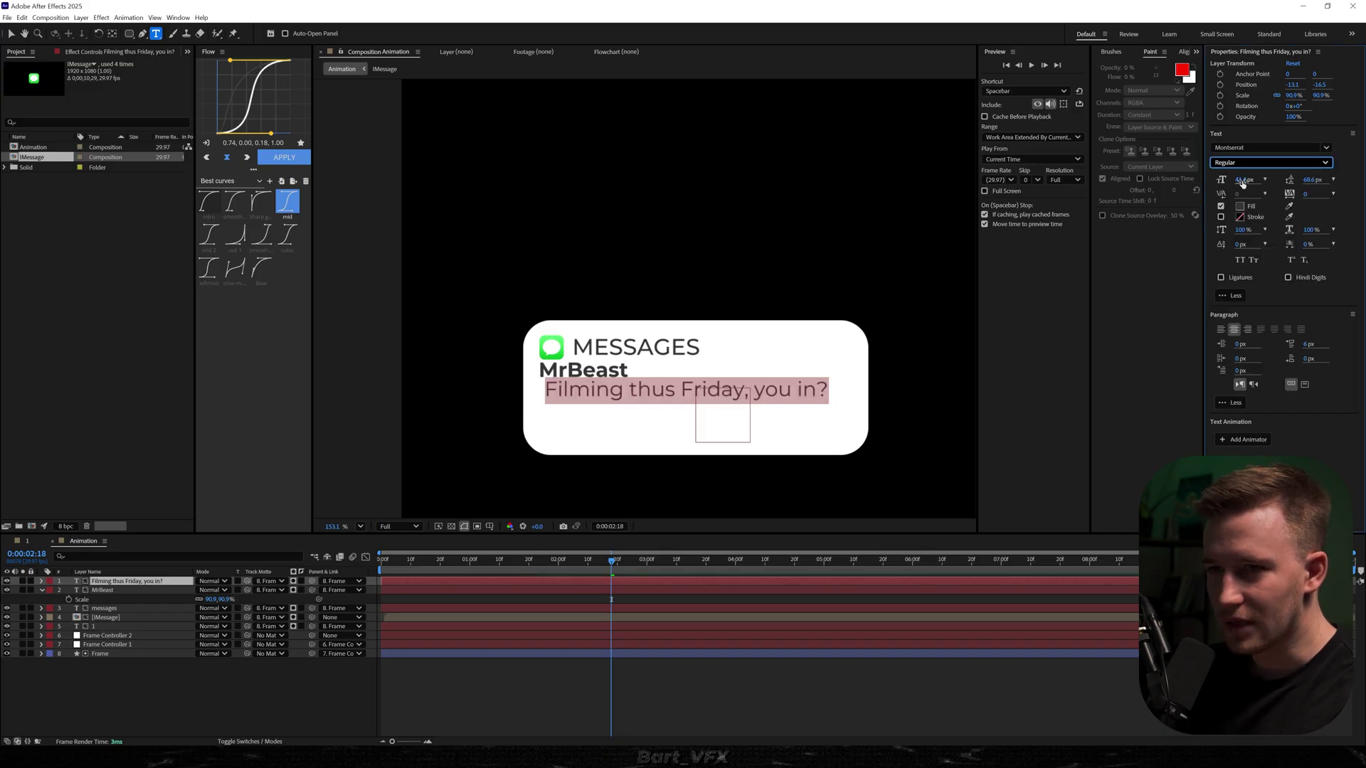
drag(1245, 182, 1198, 196)
key(Escape)
key(v)
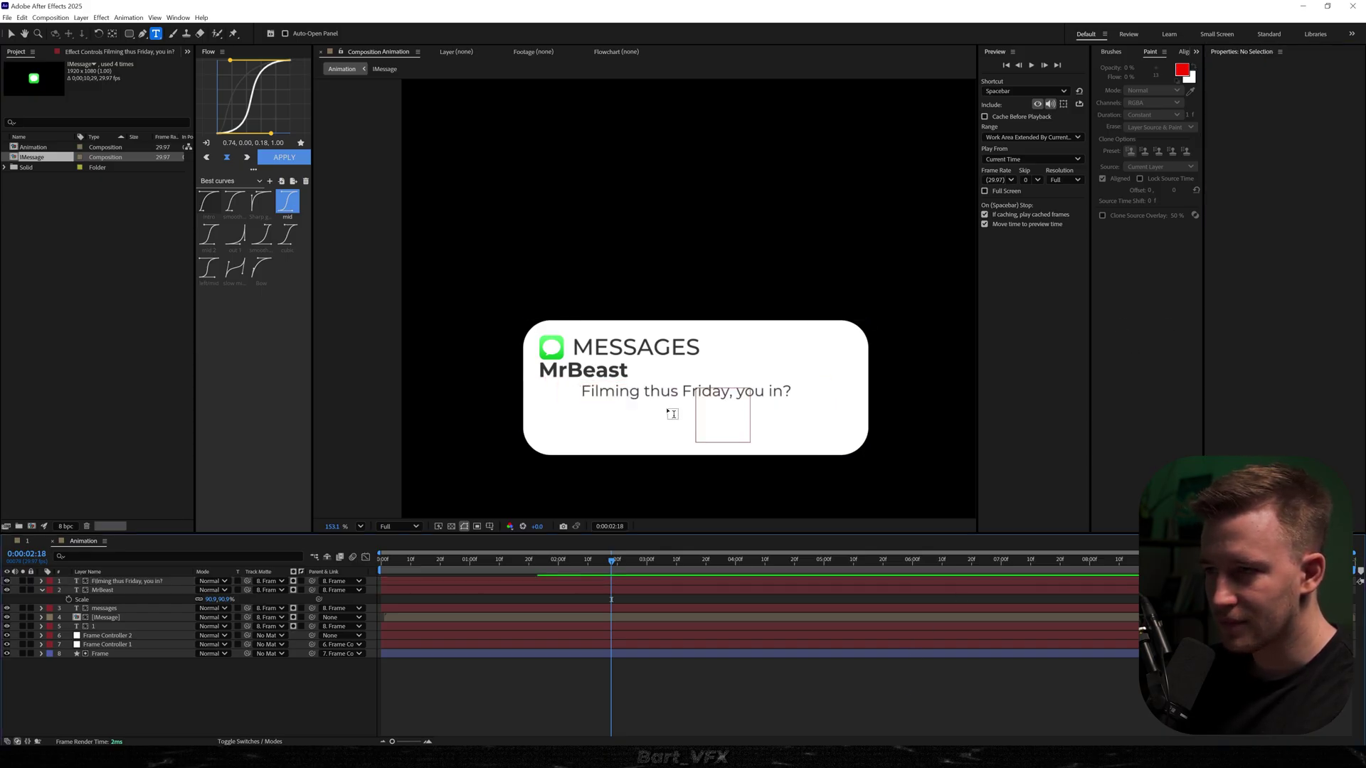
scroll(672, 413, up, 2)
scroll(535, 384, up, 2)
Step: Nudge the message left to line up and preview from the start
drag(535, 383, 518, 383)
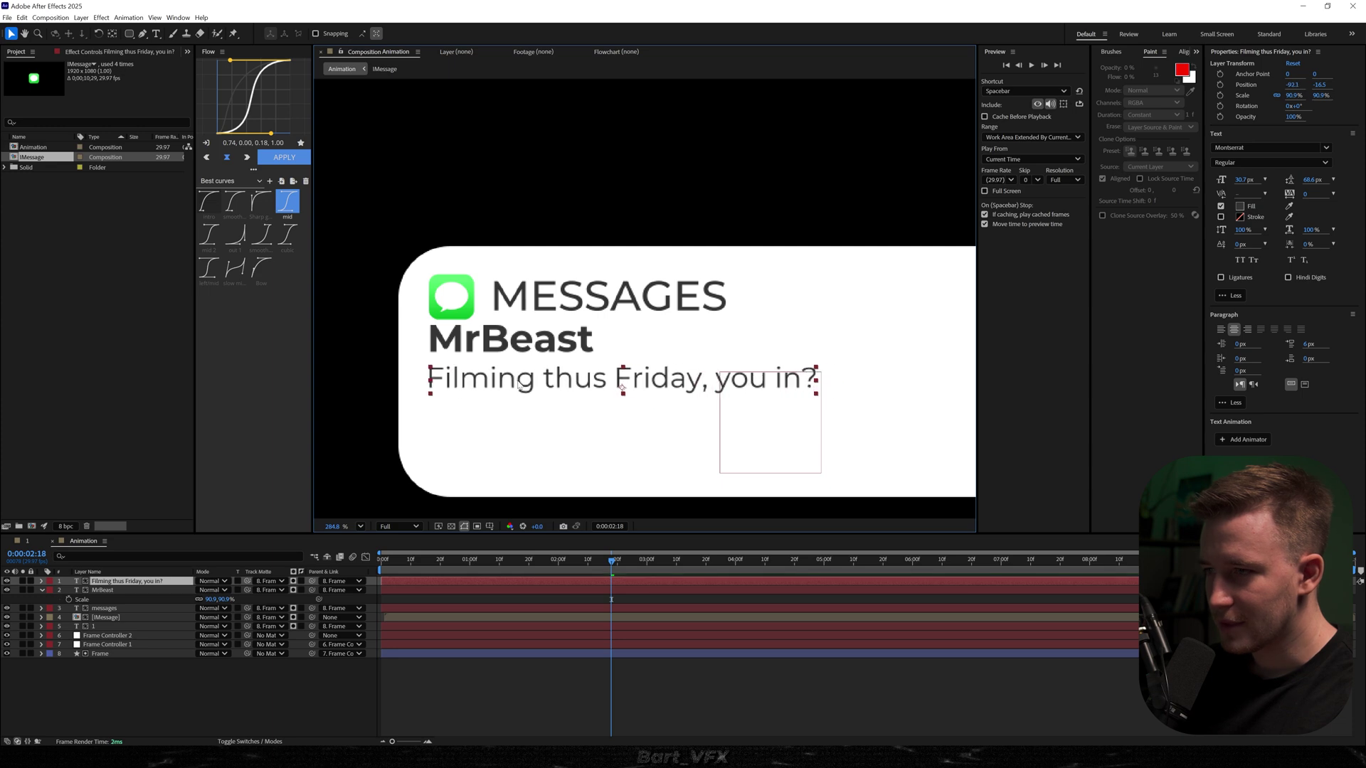
click(796, 665)
key(shift+slash)
key(Home)
key(space)
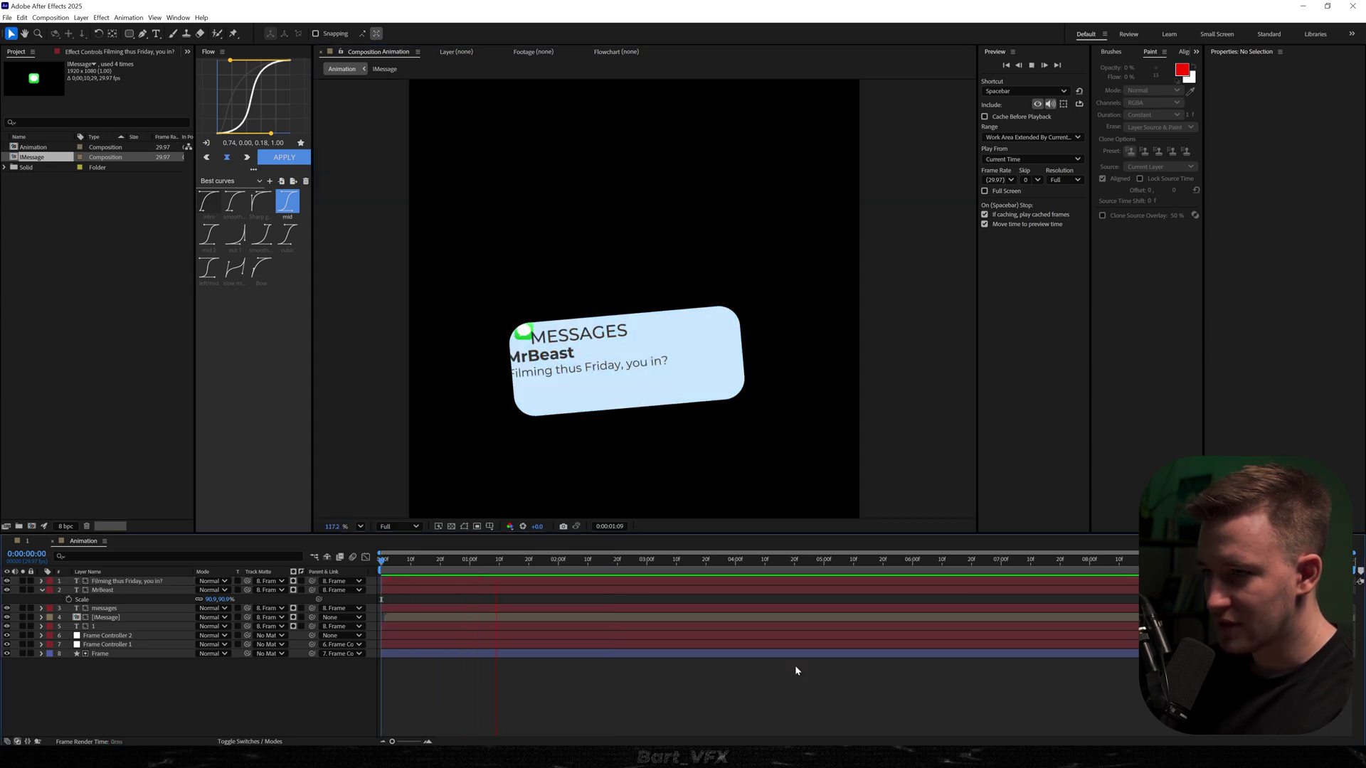
Step: Move the three text layers later, with the message starting latest, and preview
click(107, 618)
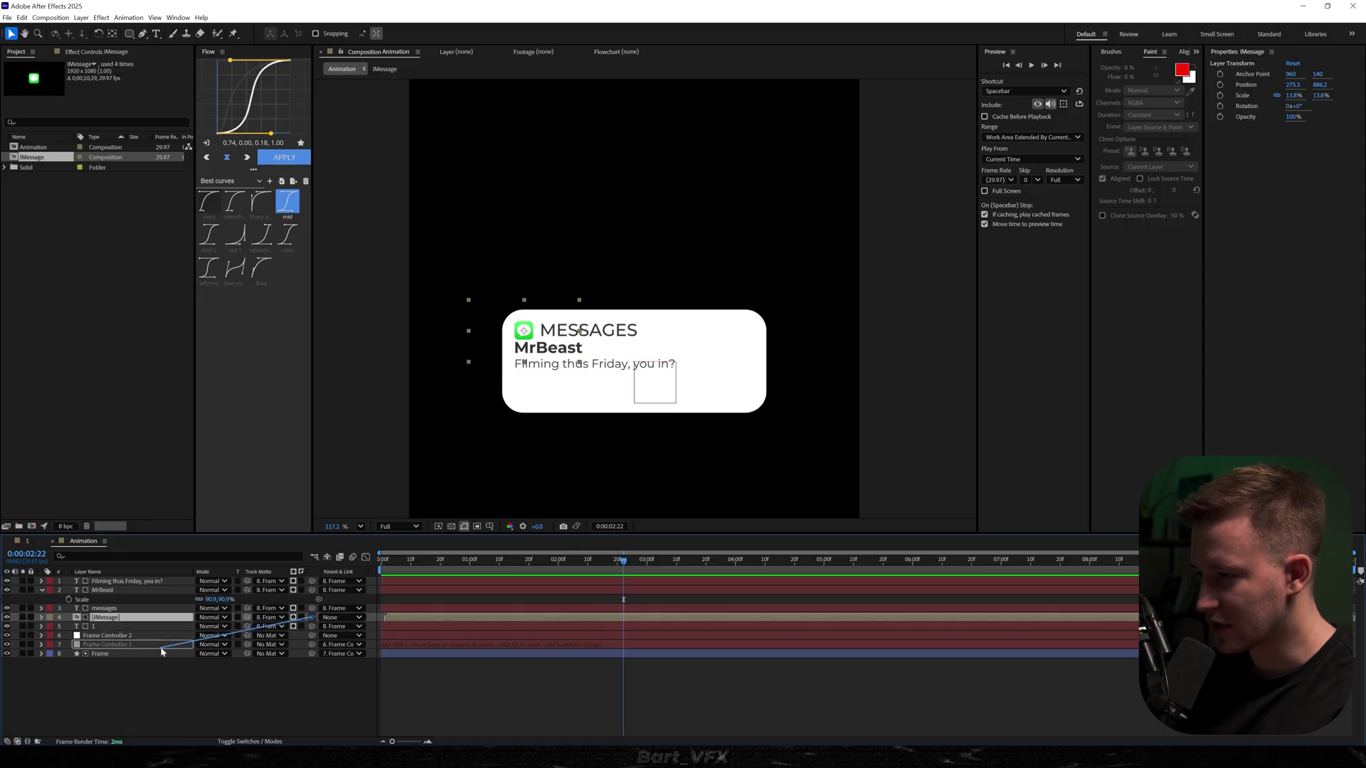
click(130, 585)
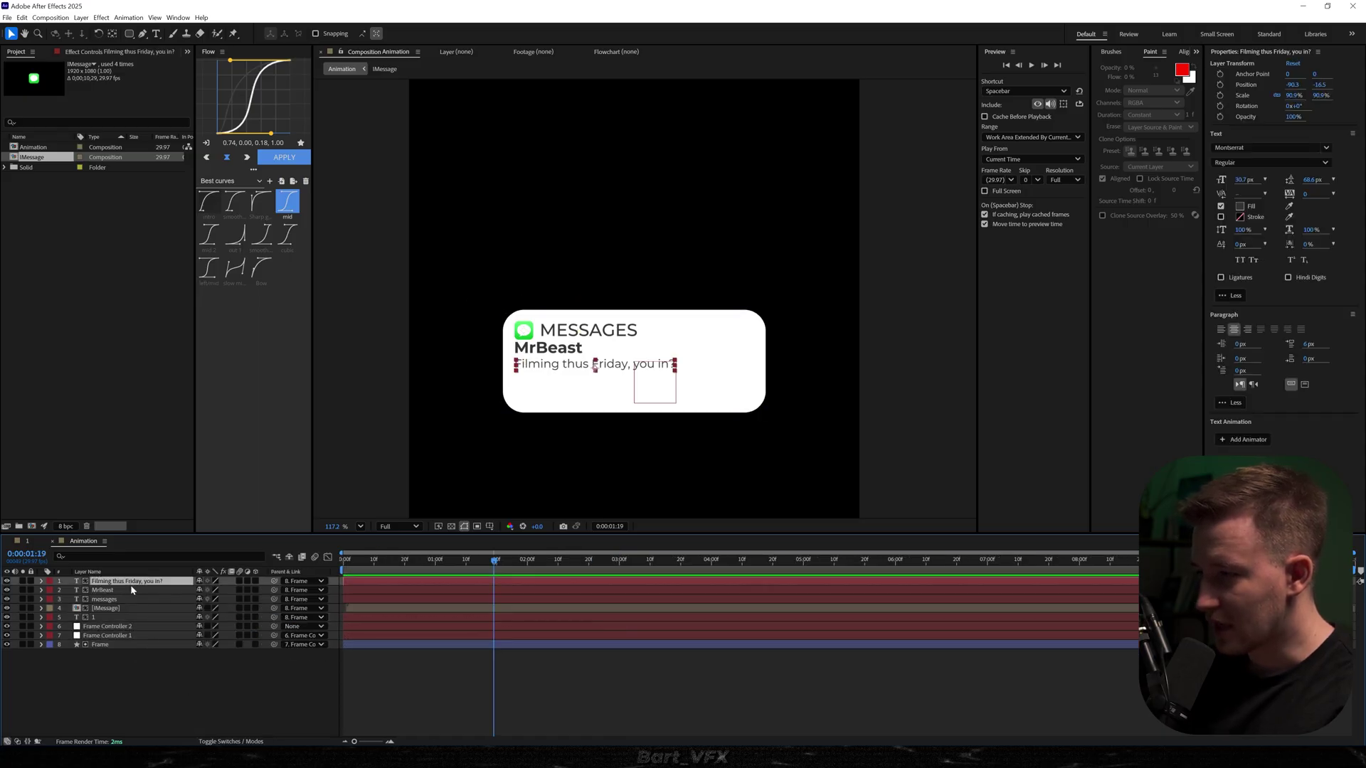
shift+click(116, 601)
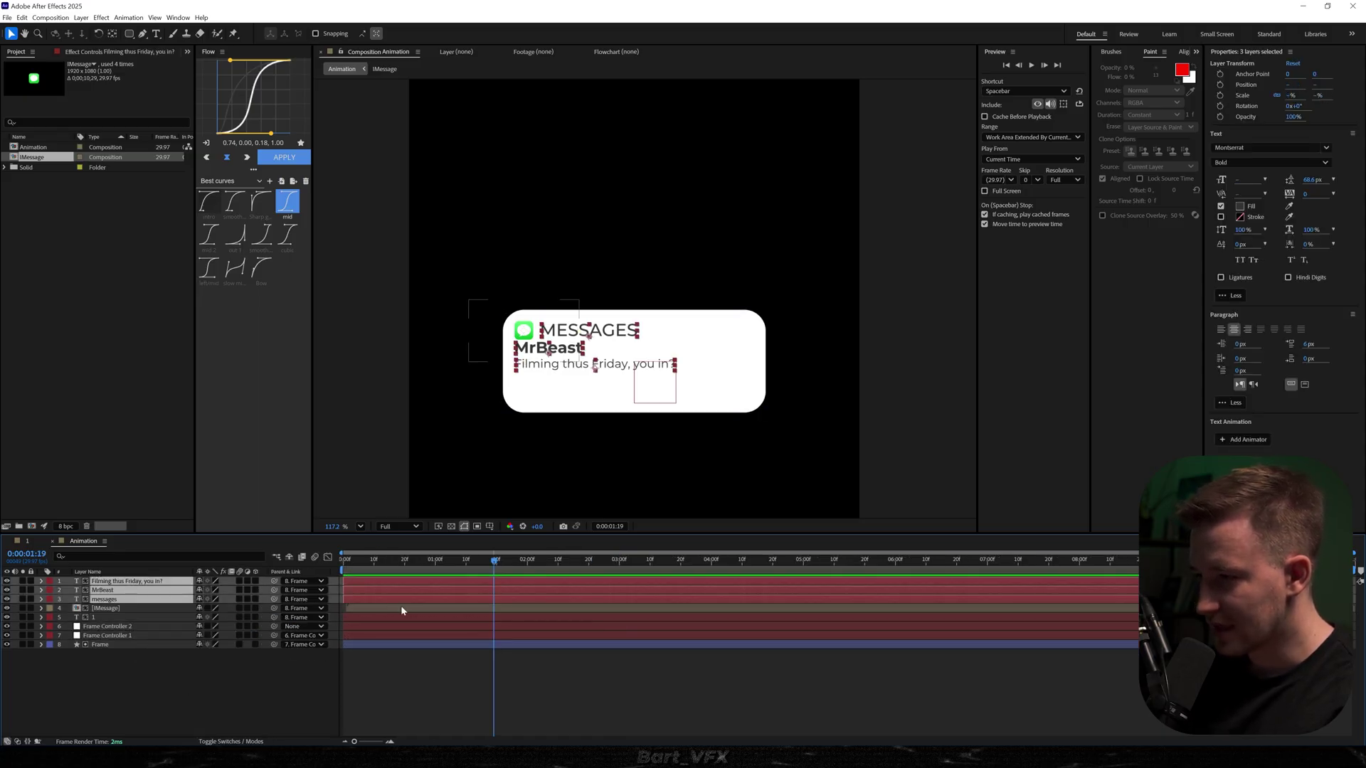
drag(406, 599, 483, 593)
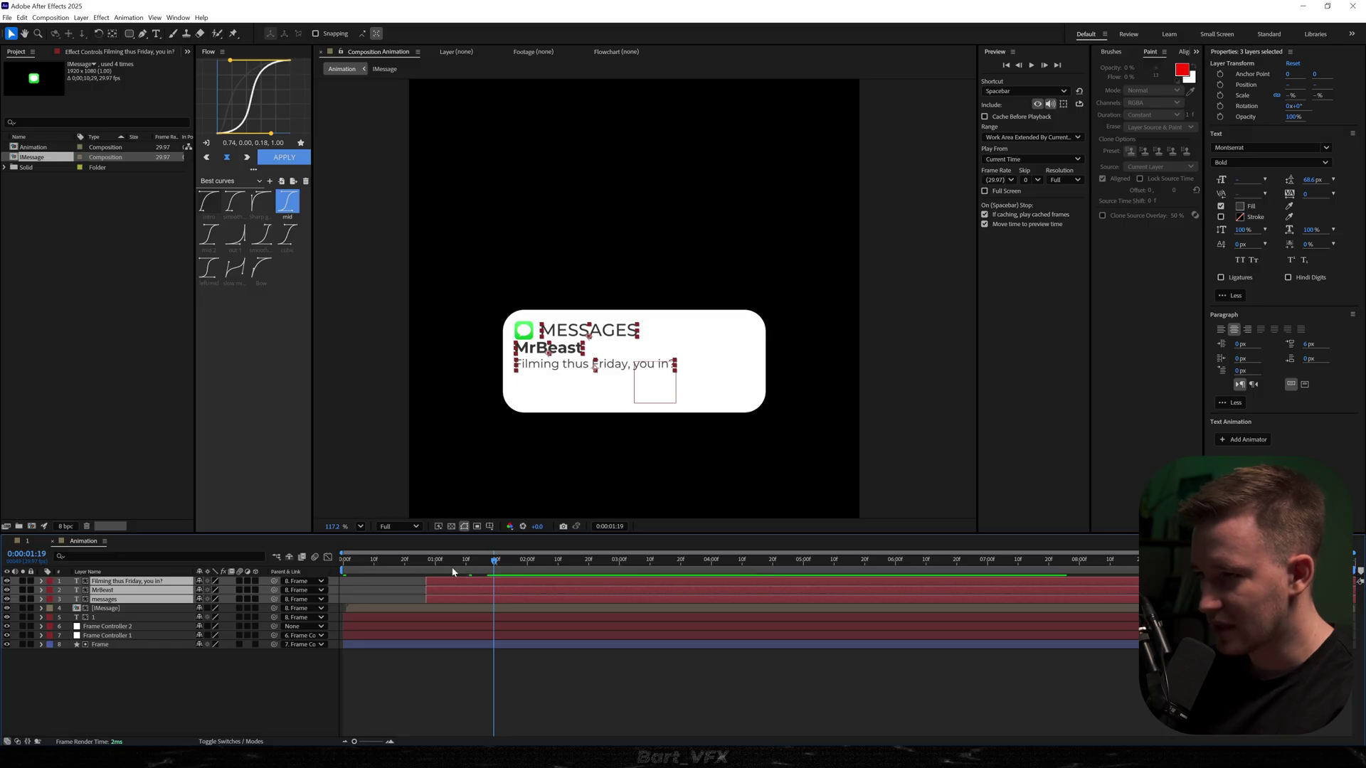
key(space)
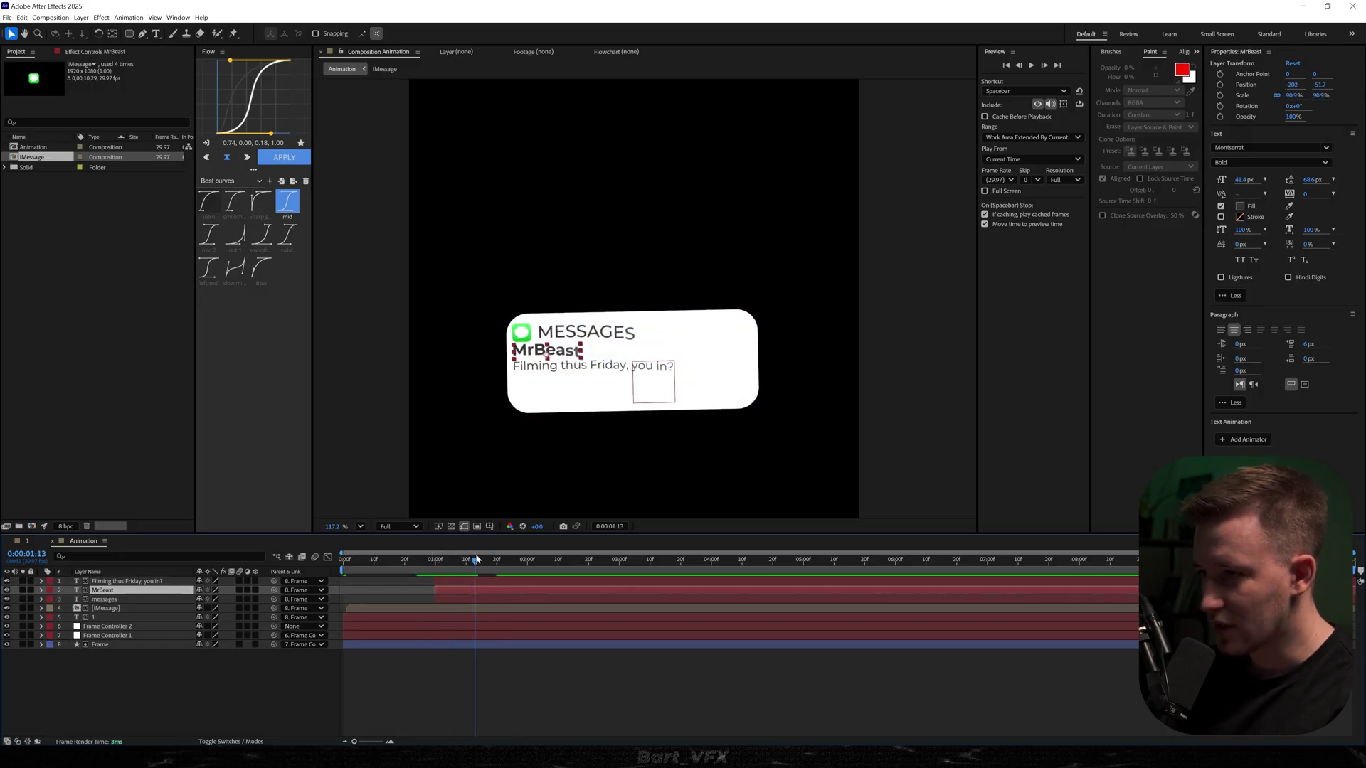
click(447, 582)
drag(447, 581, 501, 580)
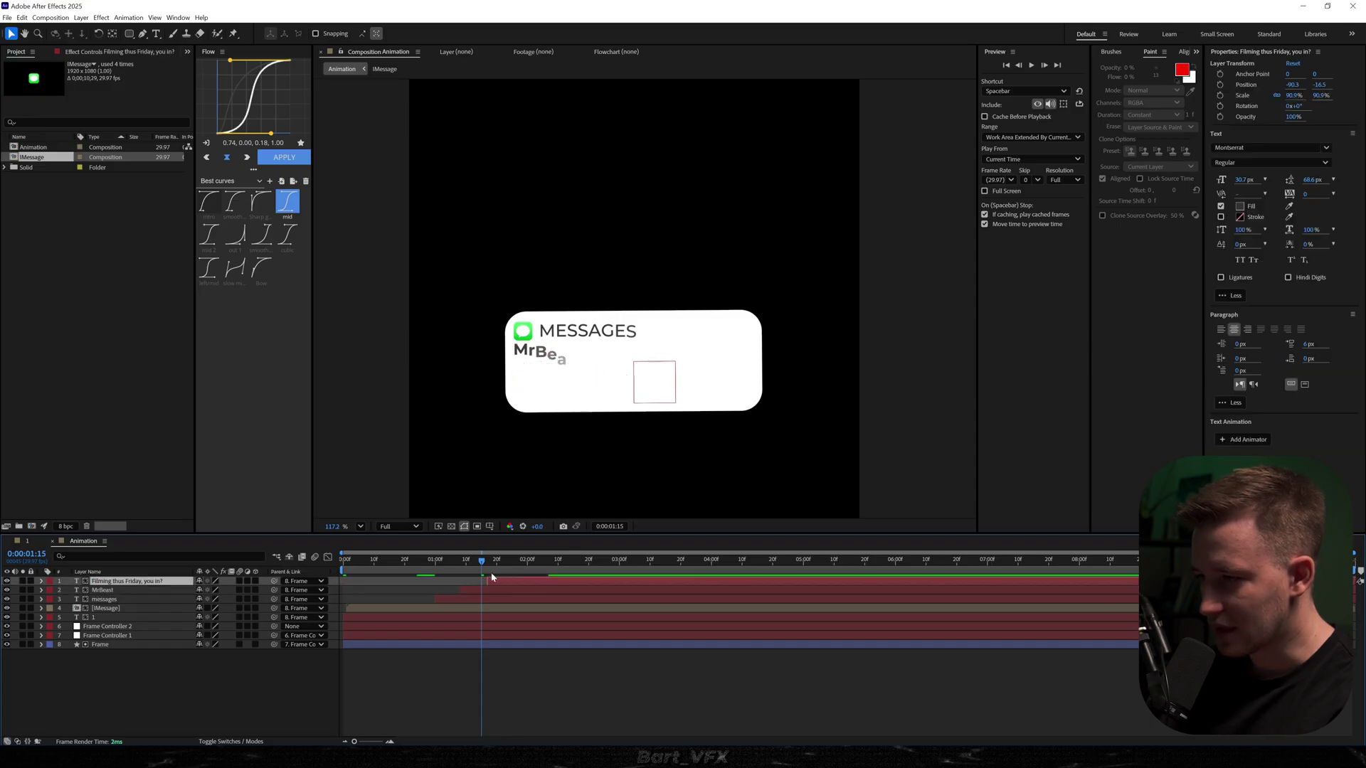
key(space)
Step: Drag the message's end Offset keyframe later to slow its word reveal
click(486, 580)
key(u)
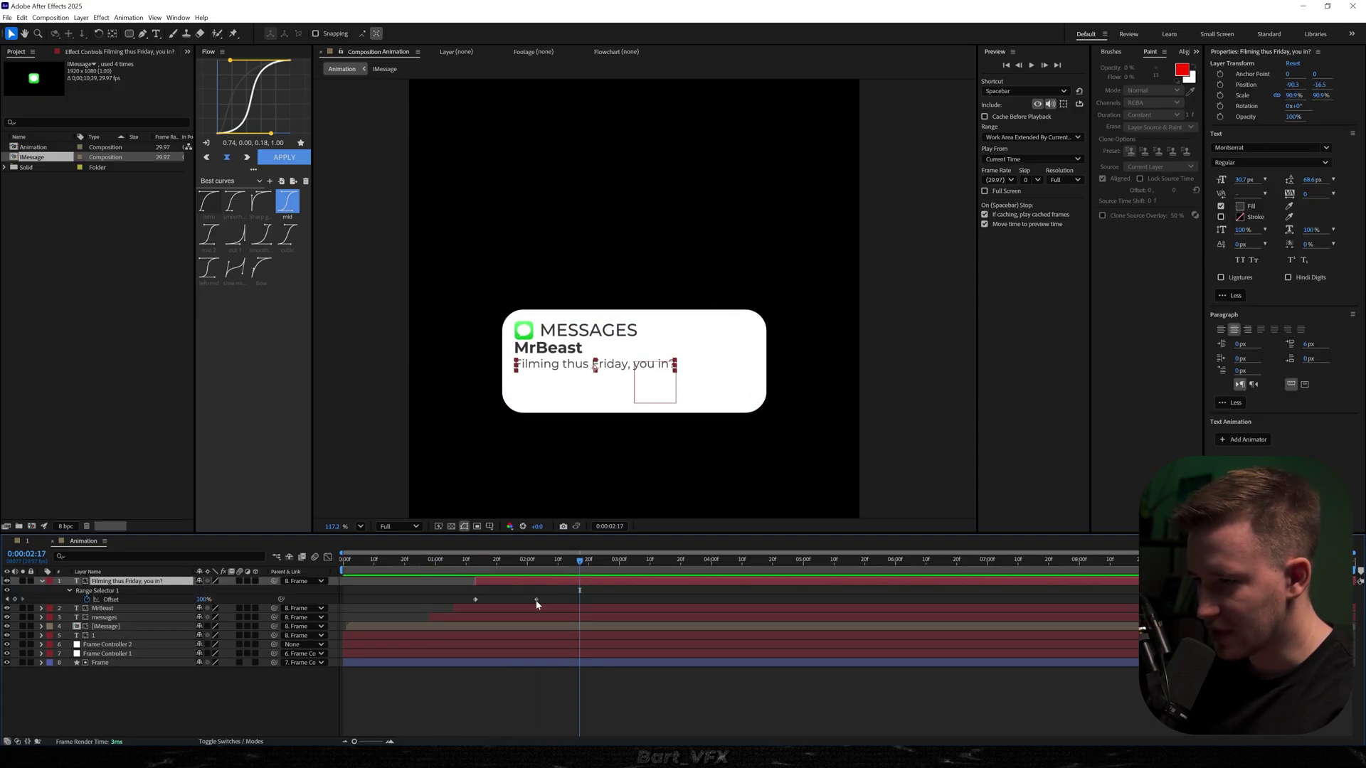
drag(537, 602, 562, 601)
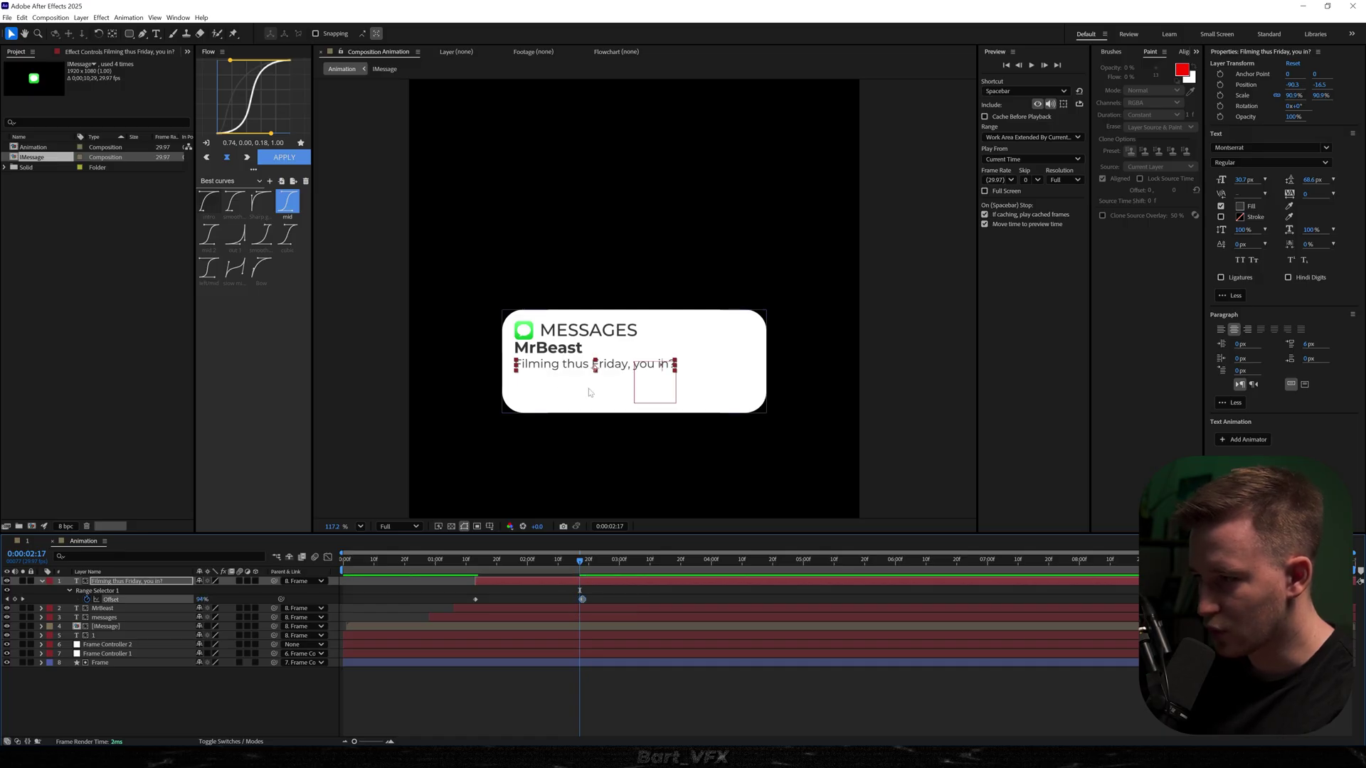
click(41, 581)
Step: Set the message text's Range Selector Based On to Words, then replay from the start
click(42, 581)
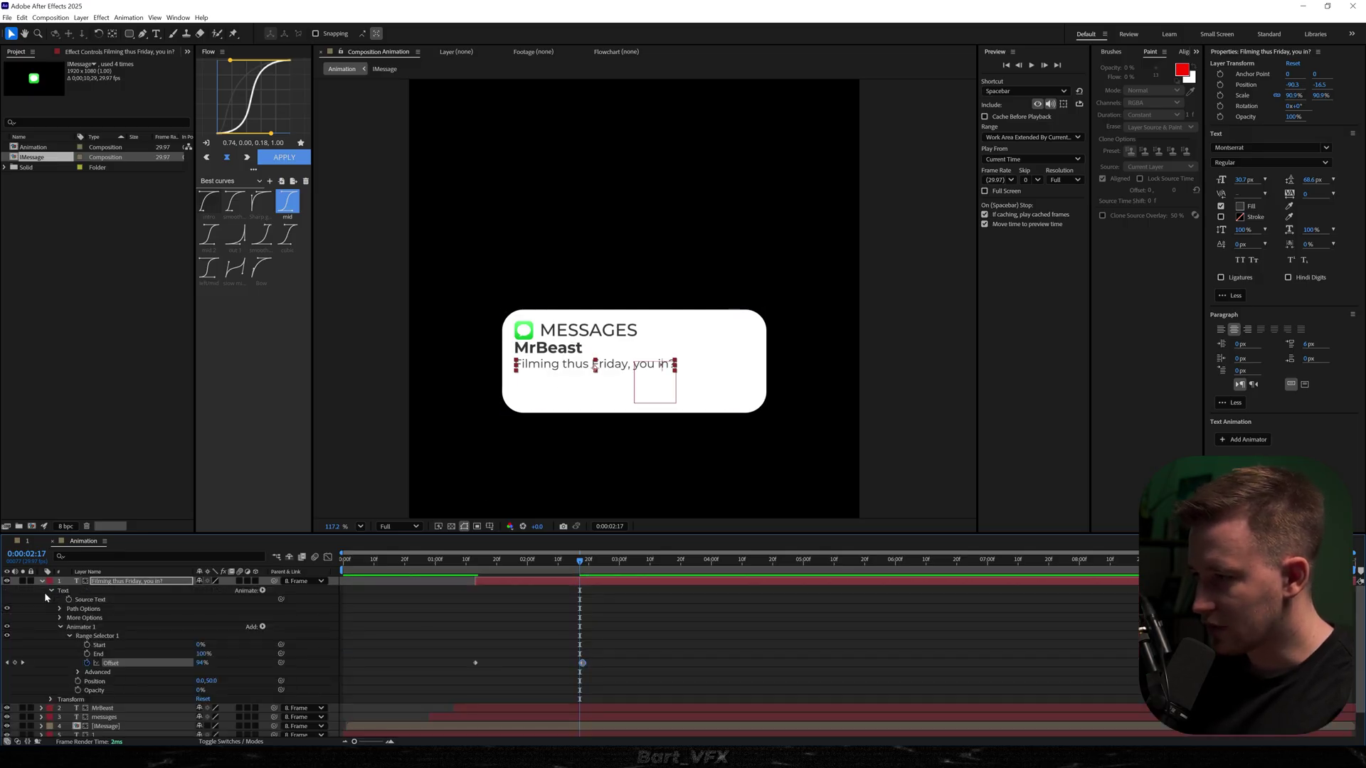
click(77, 673)
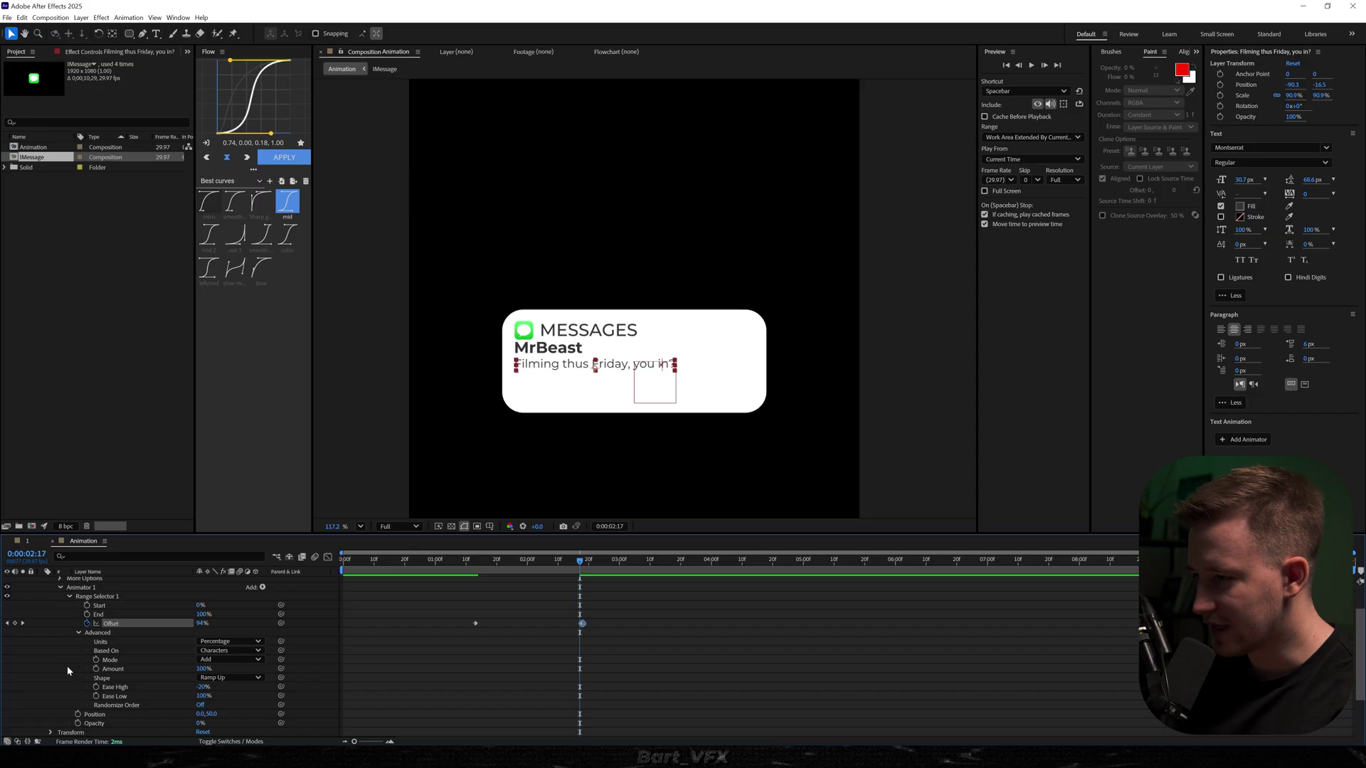
click(237, 651)
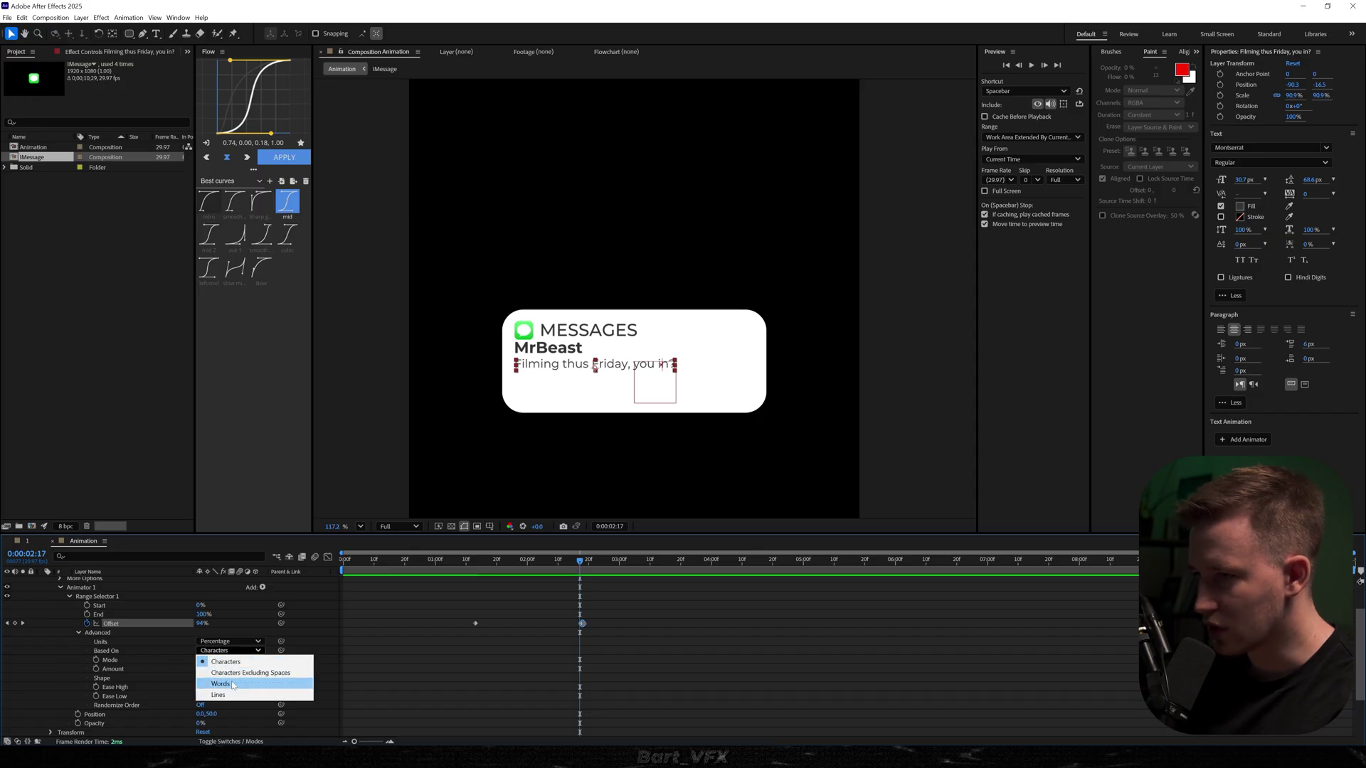
click(230, 683)
drag(523, 560, 525, 542)
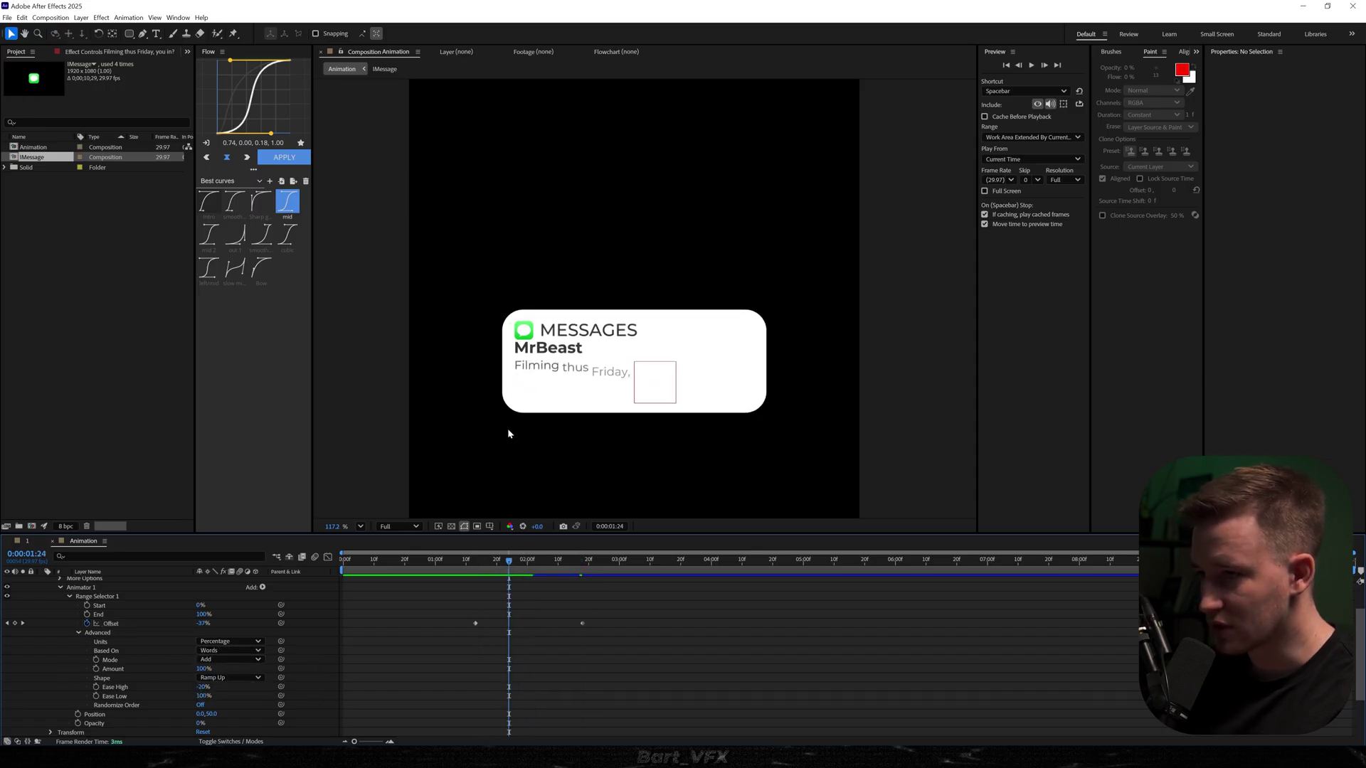
key(Home)
key(space)
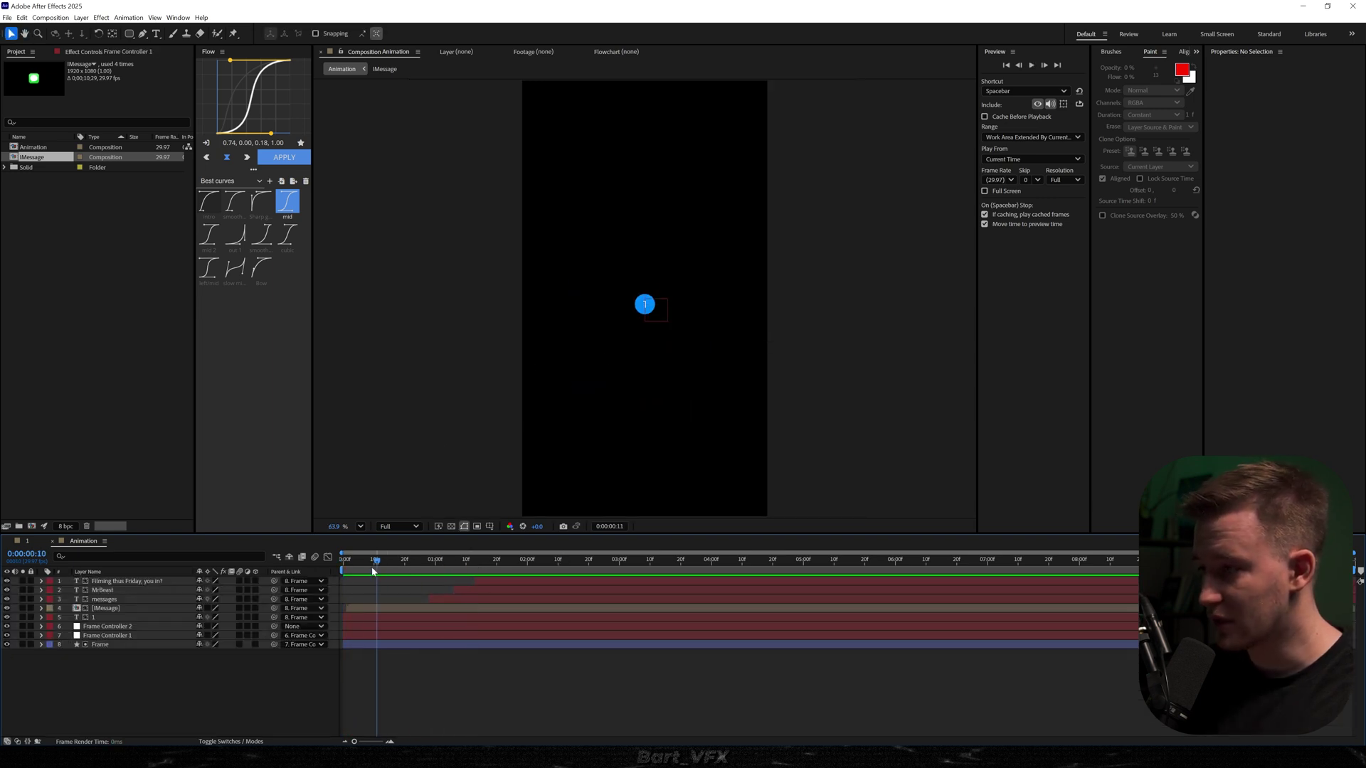
Step: Paste the 'if (numKeys > 0)' bounce expression into Frame's Position and preview it
click(111, 646)
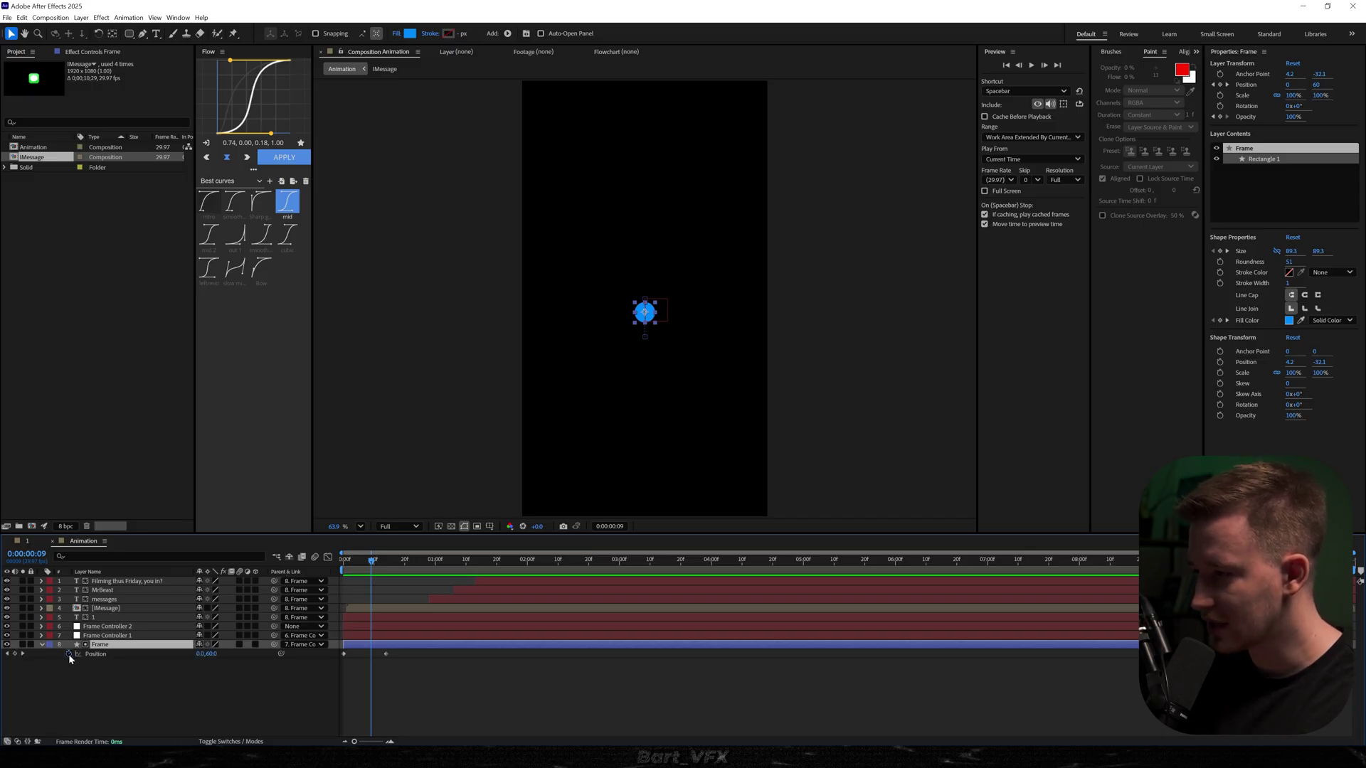
alt+click(68, 654)
key(ctrl+v)
click(312, 705)
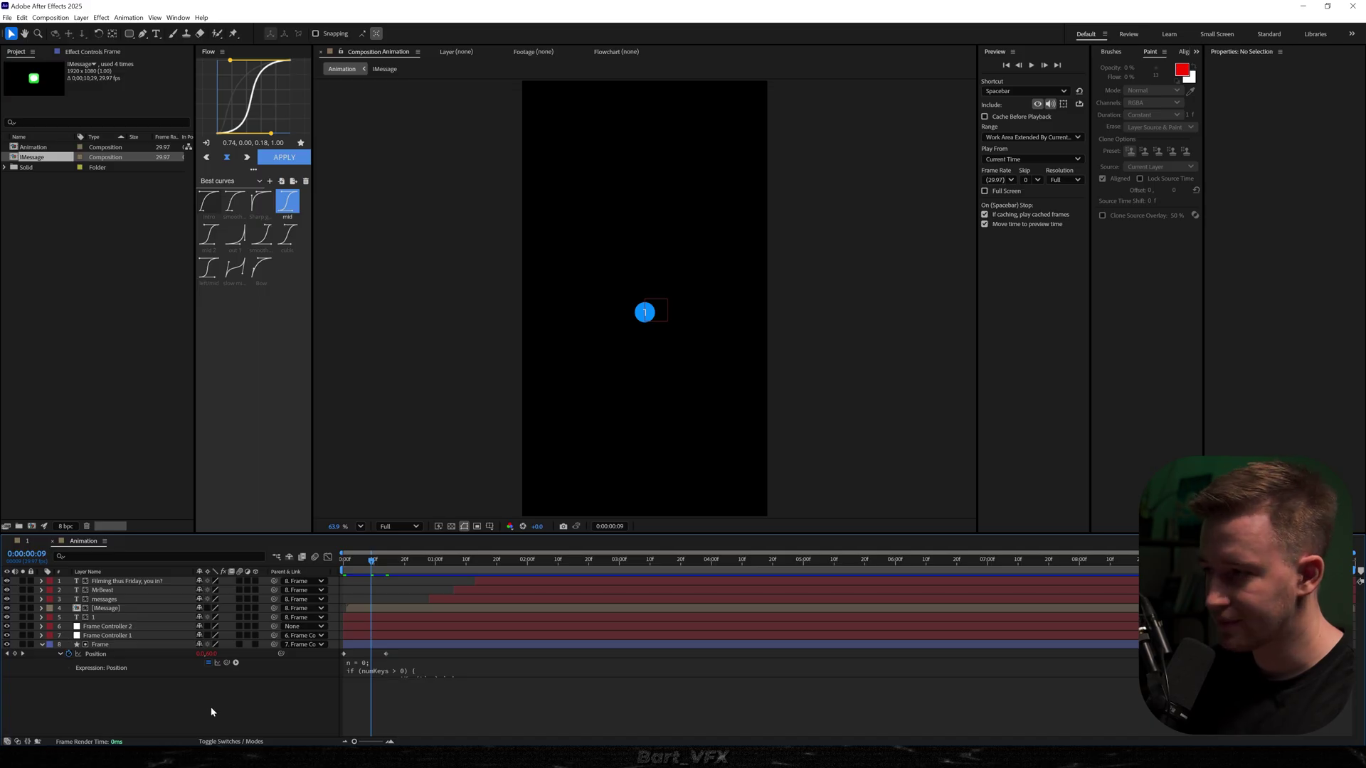
key(space)
scroll(626, 329, up, 3)
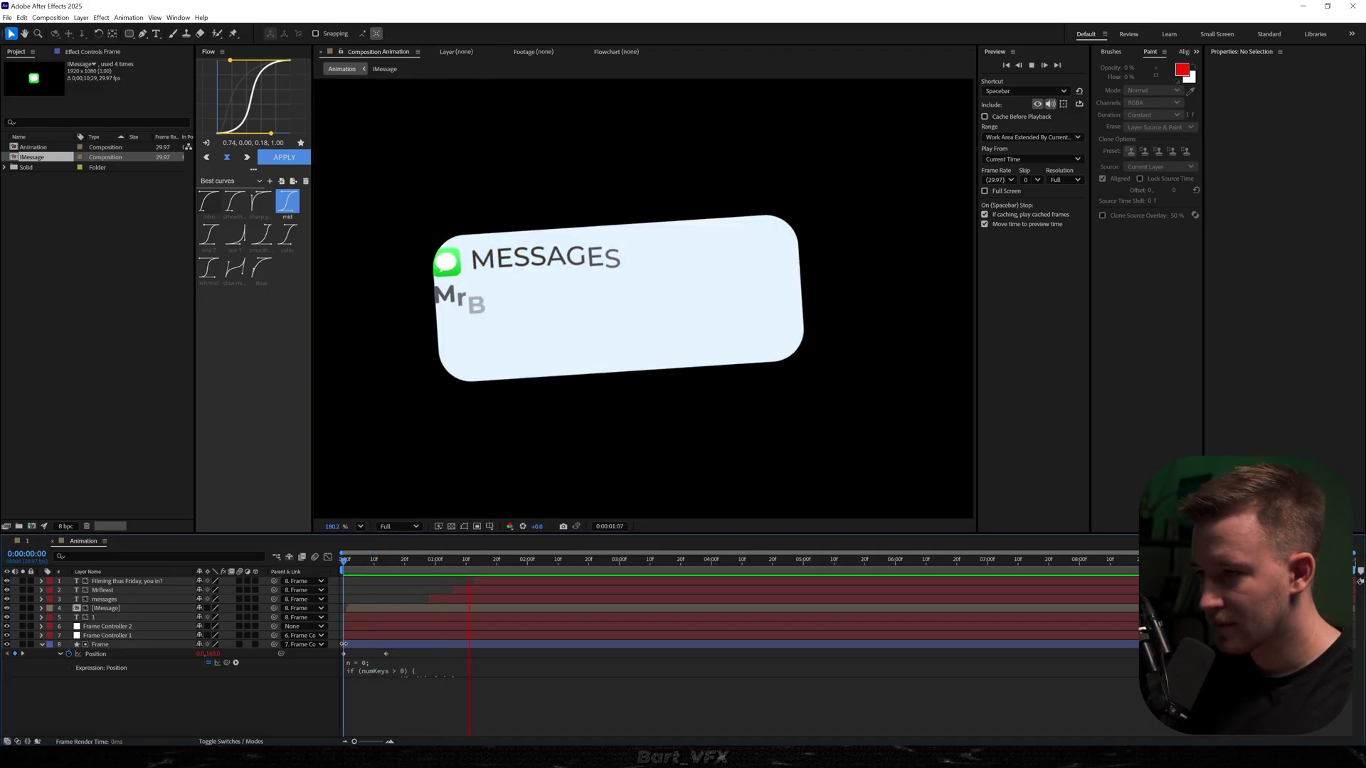
Step: Nudge Frame's Position keyframe slightly earlier in two small moves, then fit the comp in view
click(386, 654)
drag(385, 654, 377, 655)
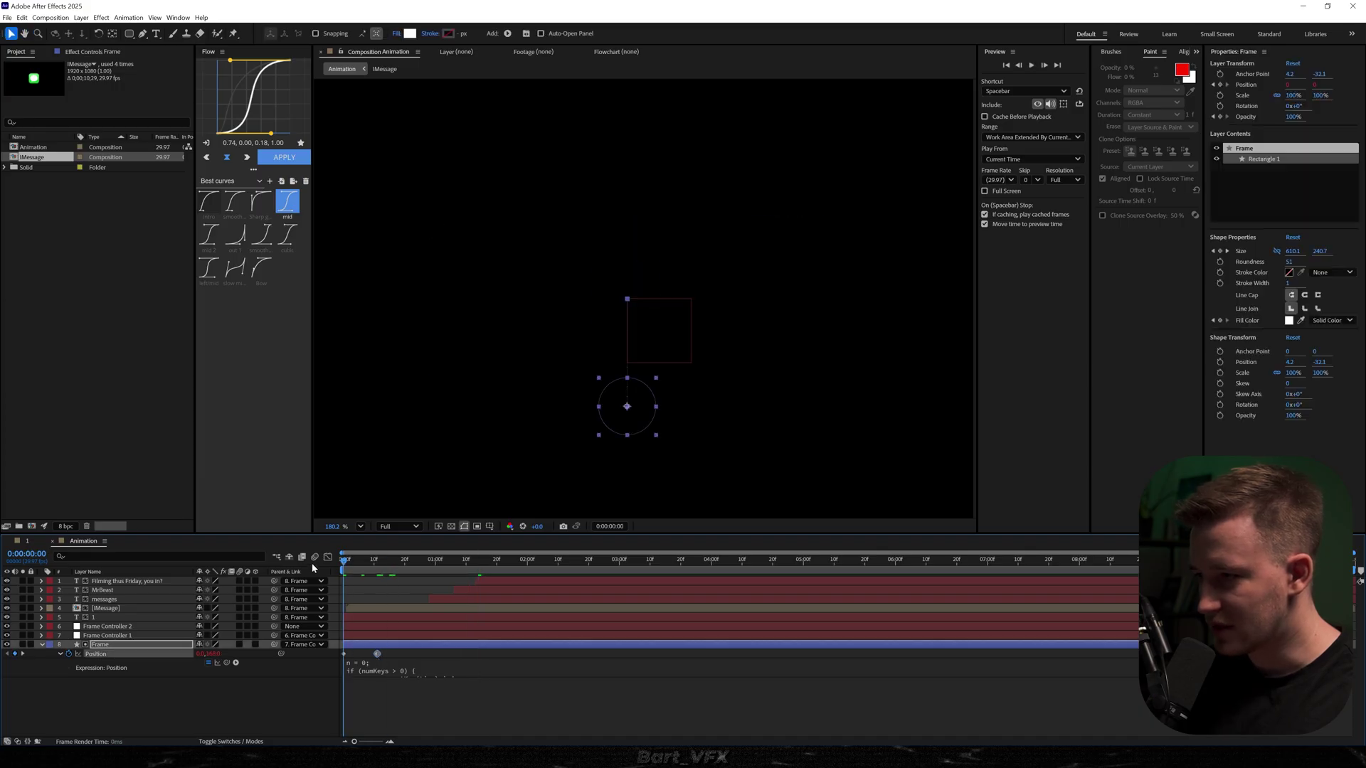
drag(377, 655, 368, 655)
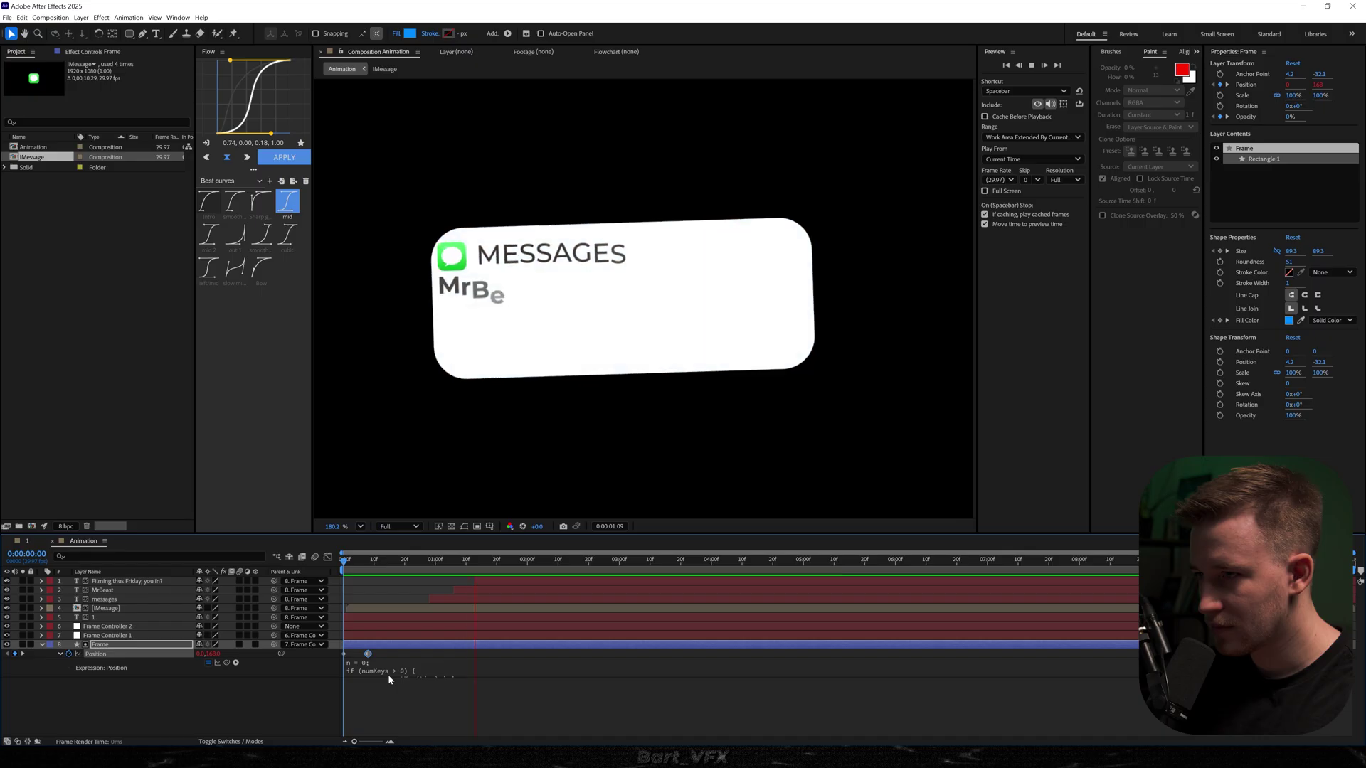
key(shift+slash)
click(619, 369)
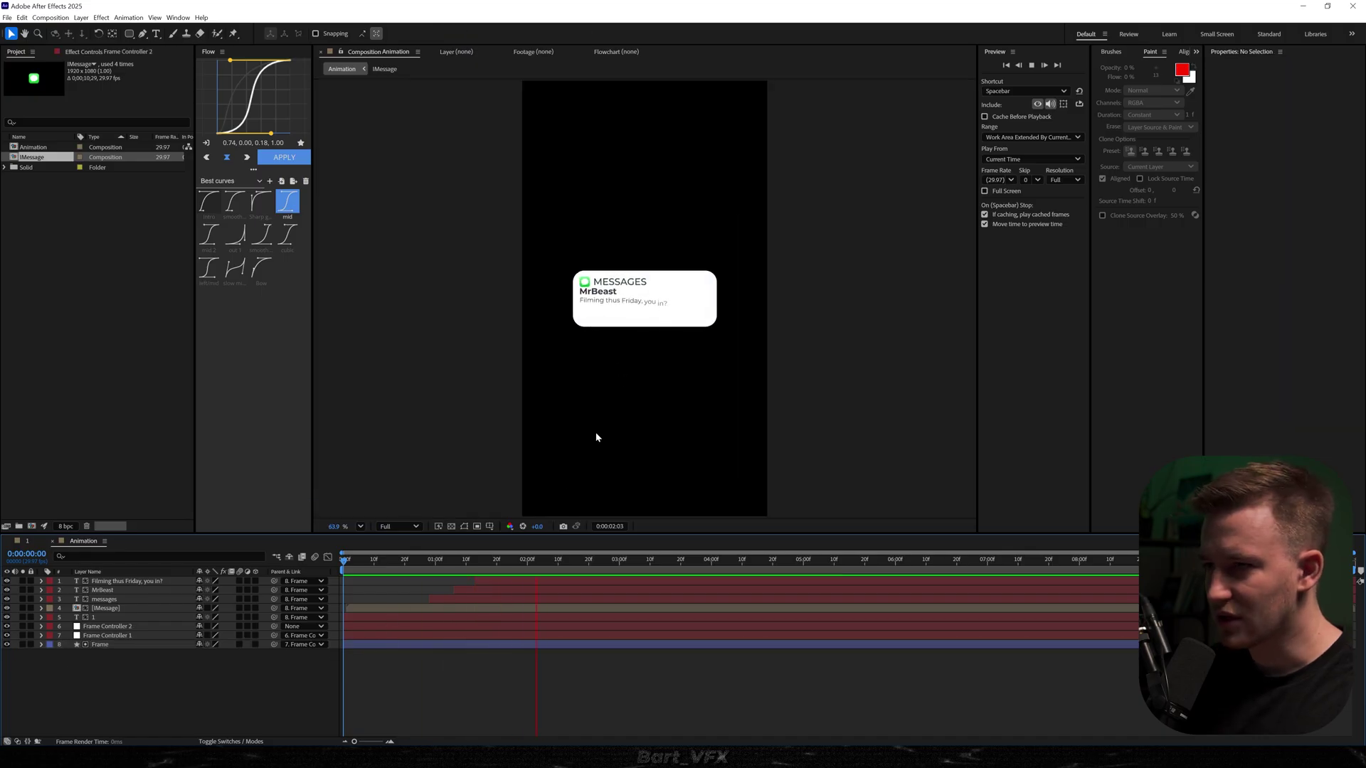
Step: Show both Frame Controllers' rotation keyframes and enter a new value for Frame Controller 2's at 01:06
drag(454, 559, 445, 558)
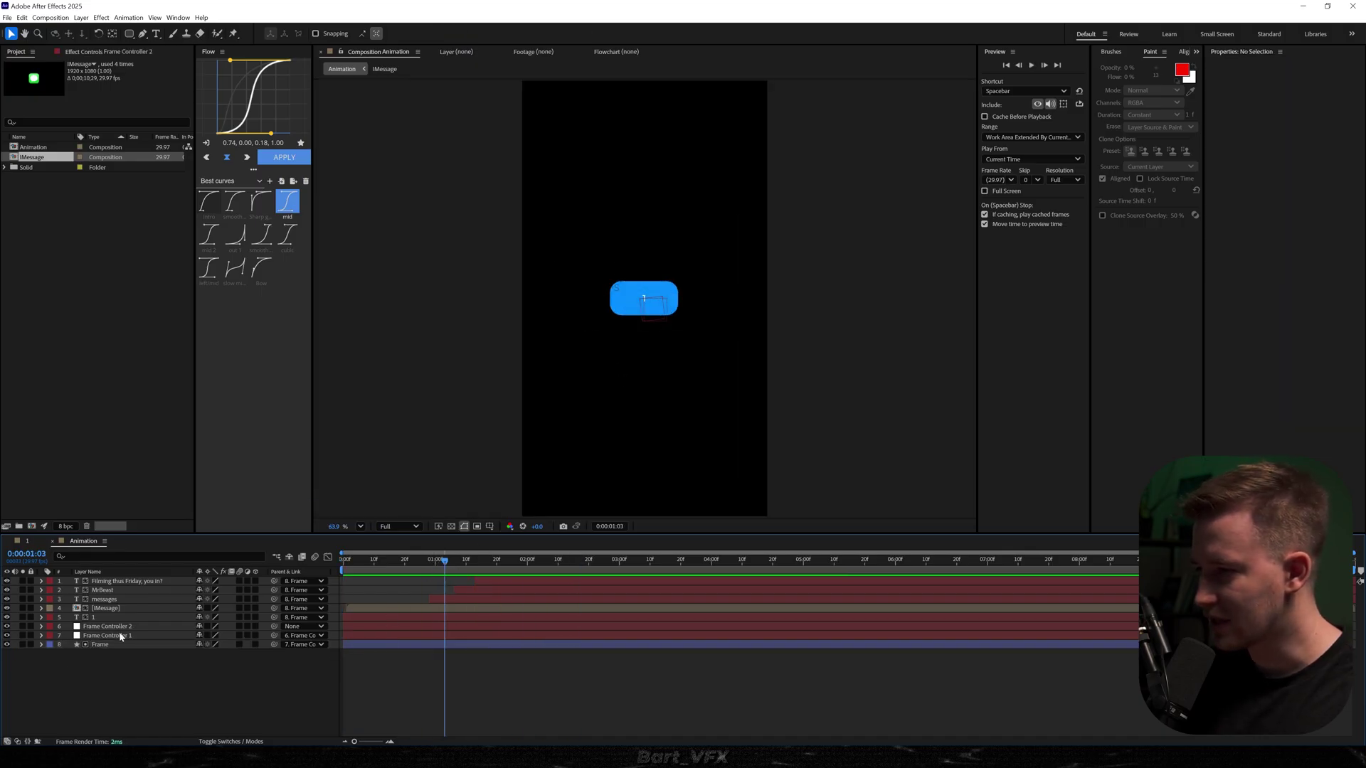
scroll(576, 334, up, 5)
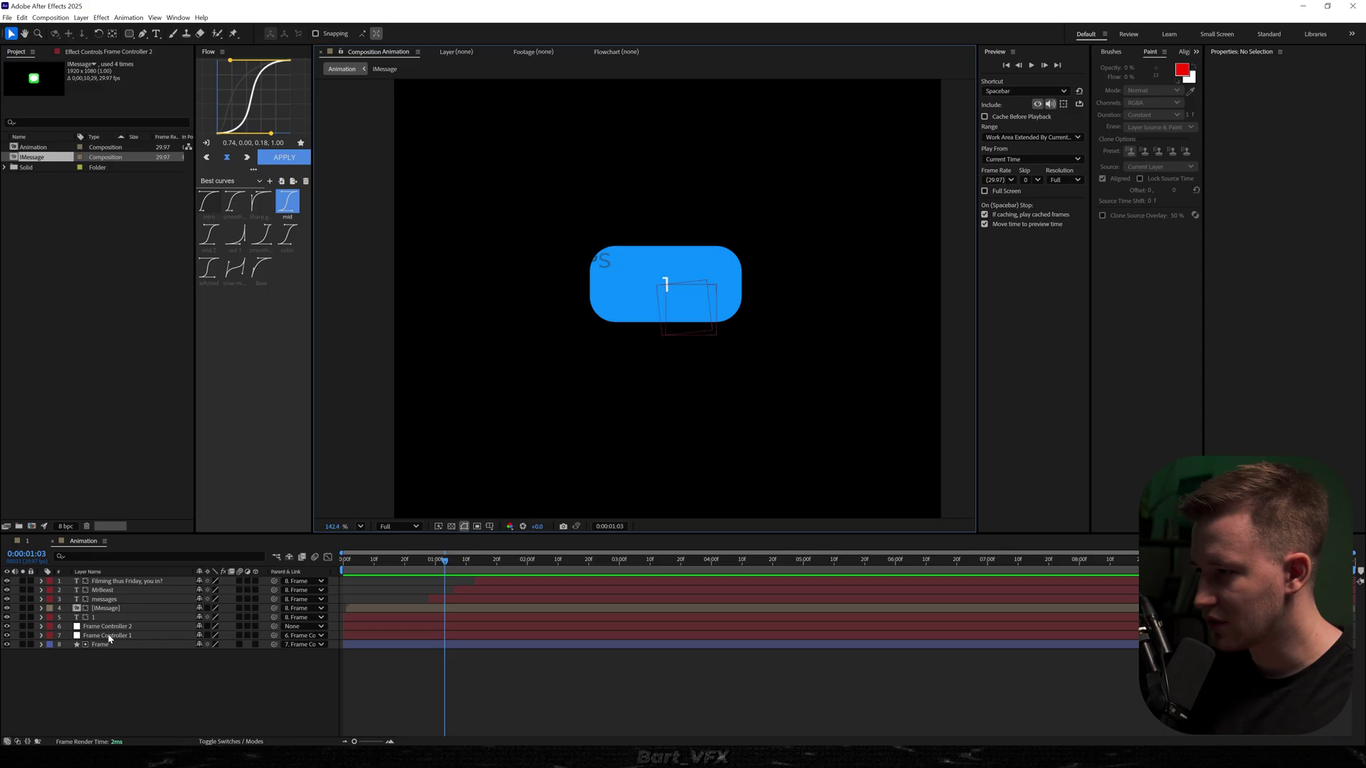
click(109, 636)
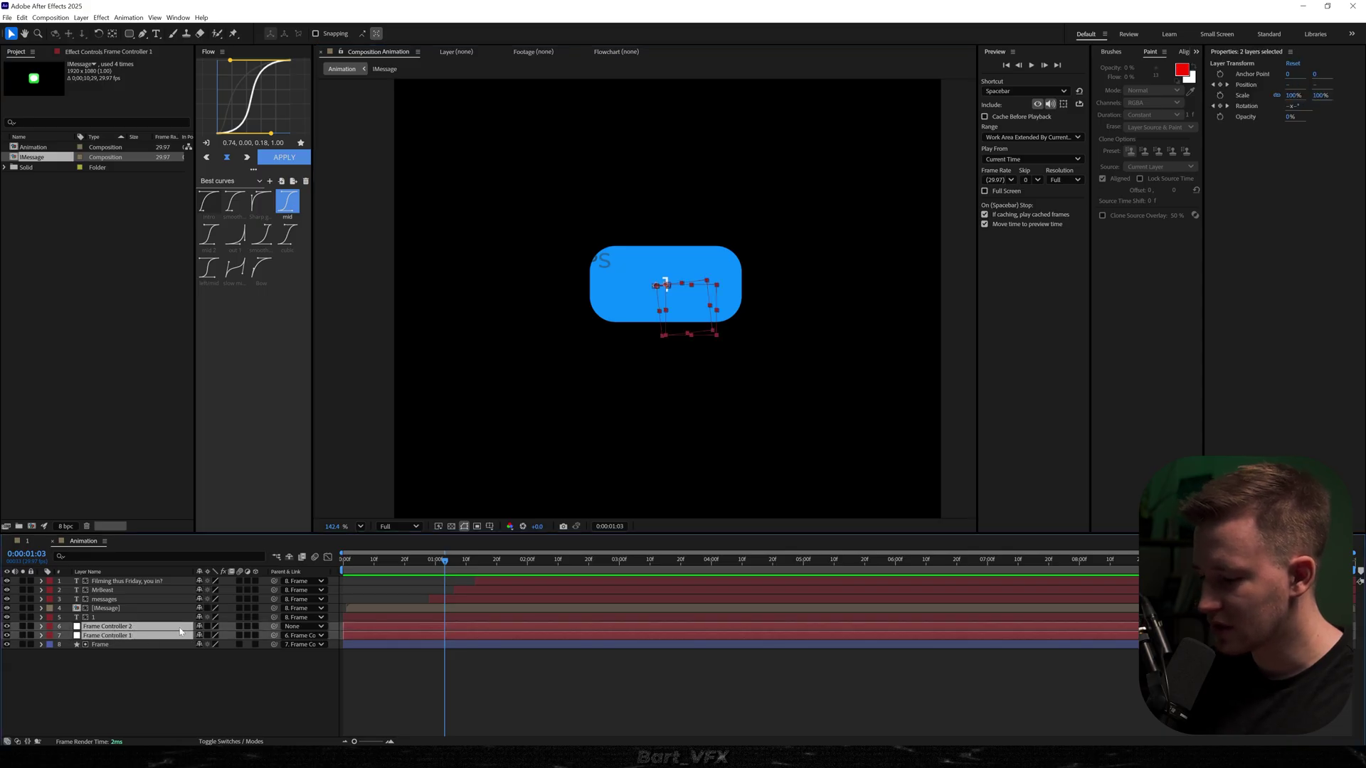
key(u)
scroll(594, 653, up, 3)
click(580, 561)
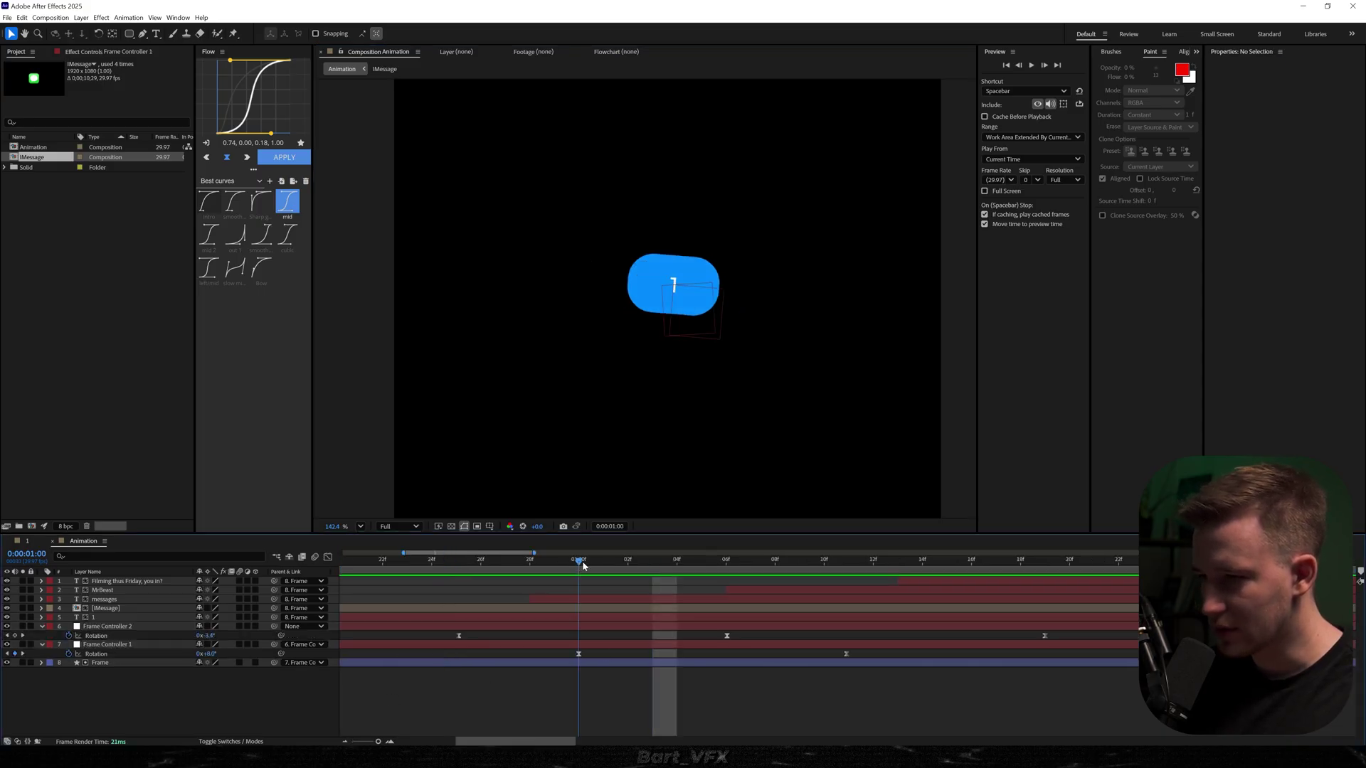
click(579, 653)
key(k)
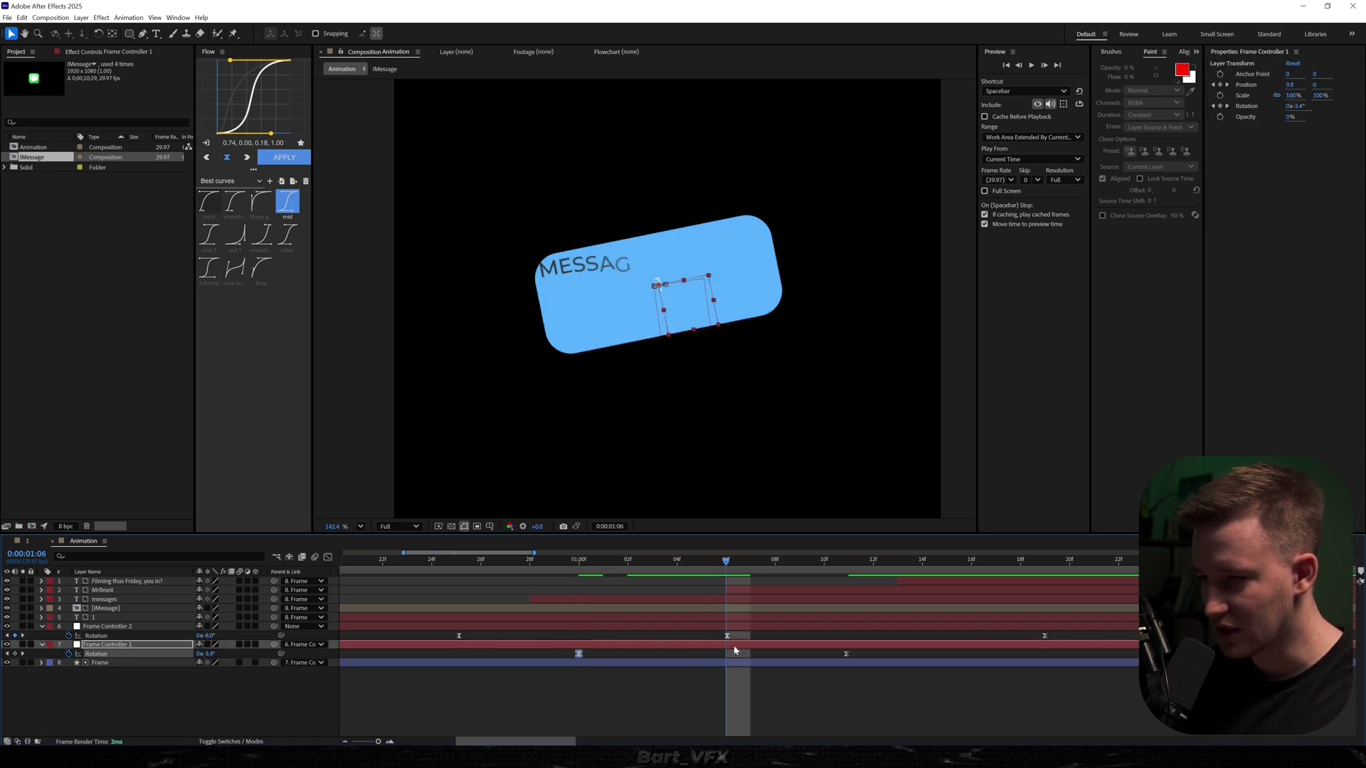
click(727, 635)
key(Return)
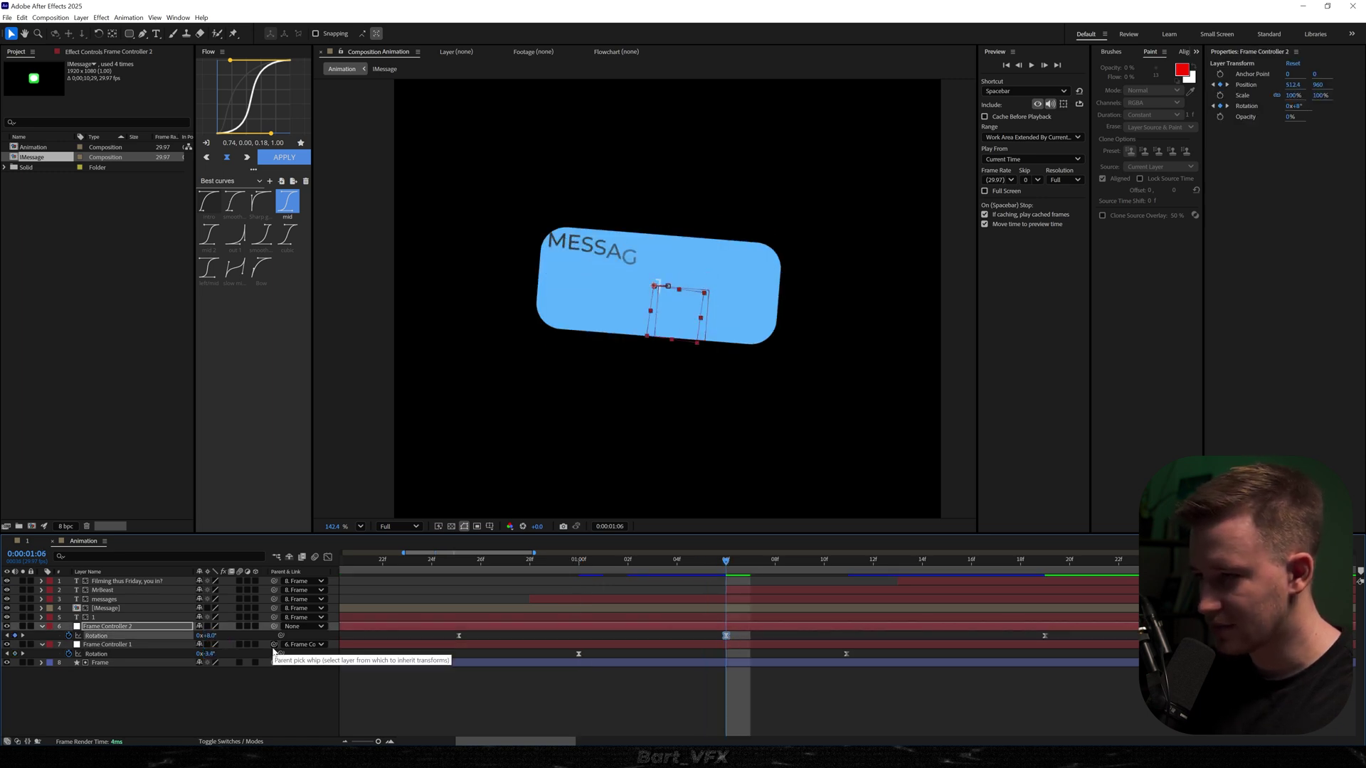
Step: Preview the card's new tilt from near the start, then deselect and fit the comp
drag(580, 558, 516, 611)
key(minus)
key(space)
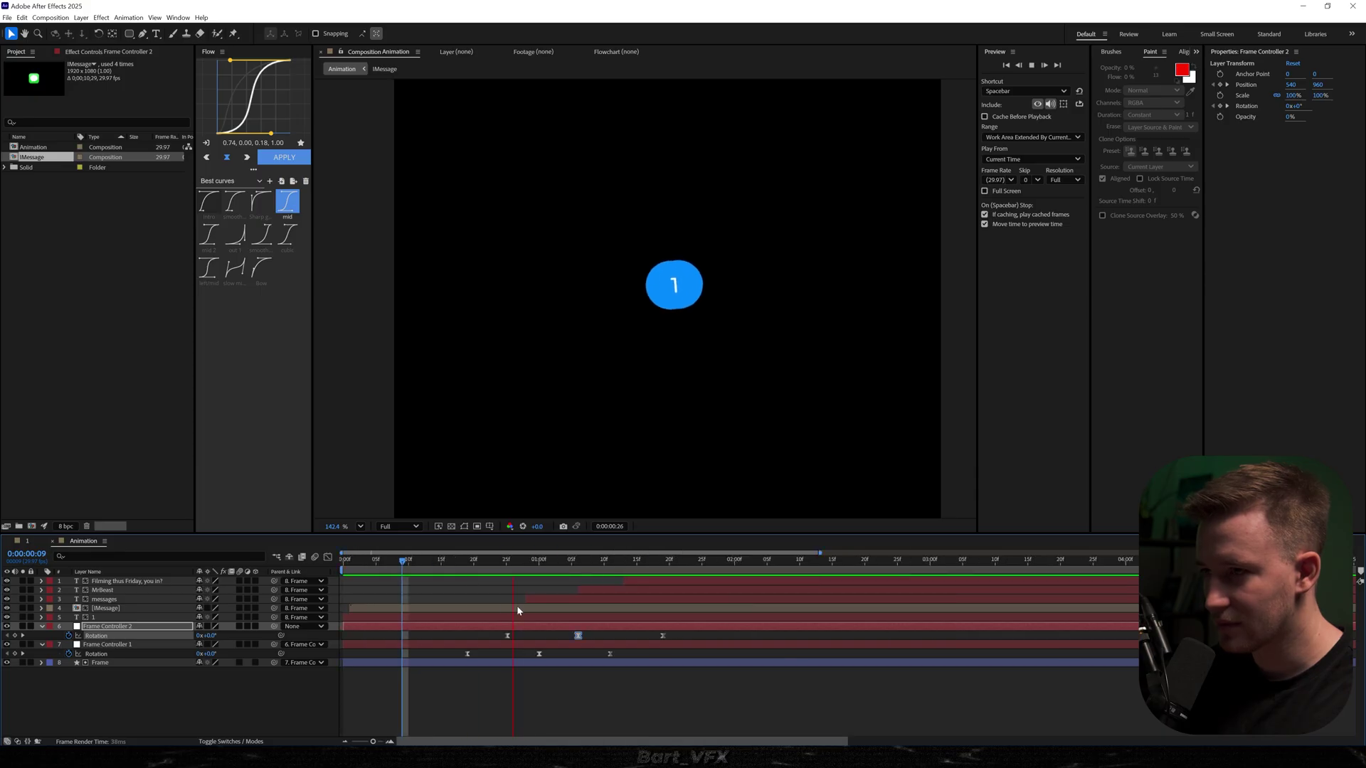
key(space)
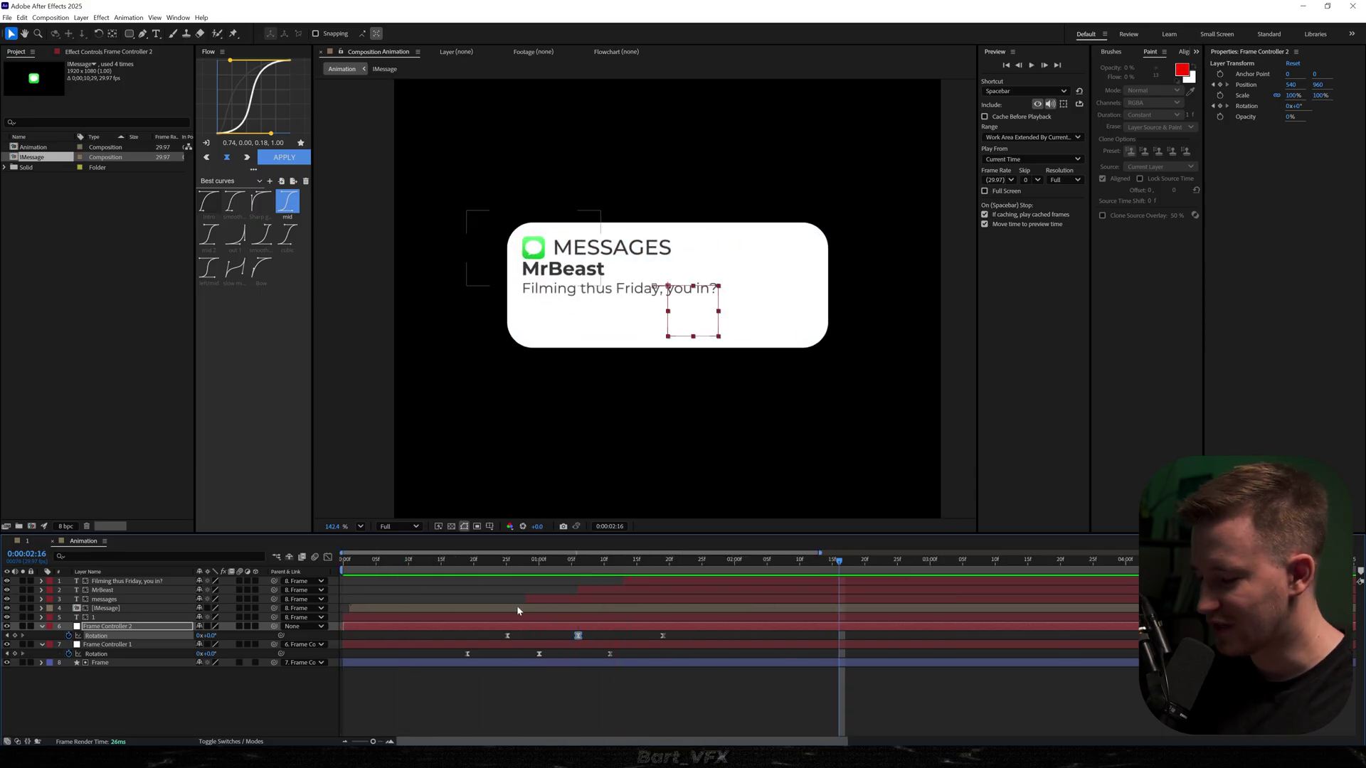
key(shift+slash)
click(230, 682)
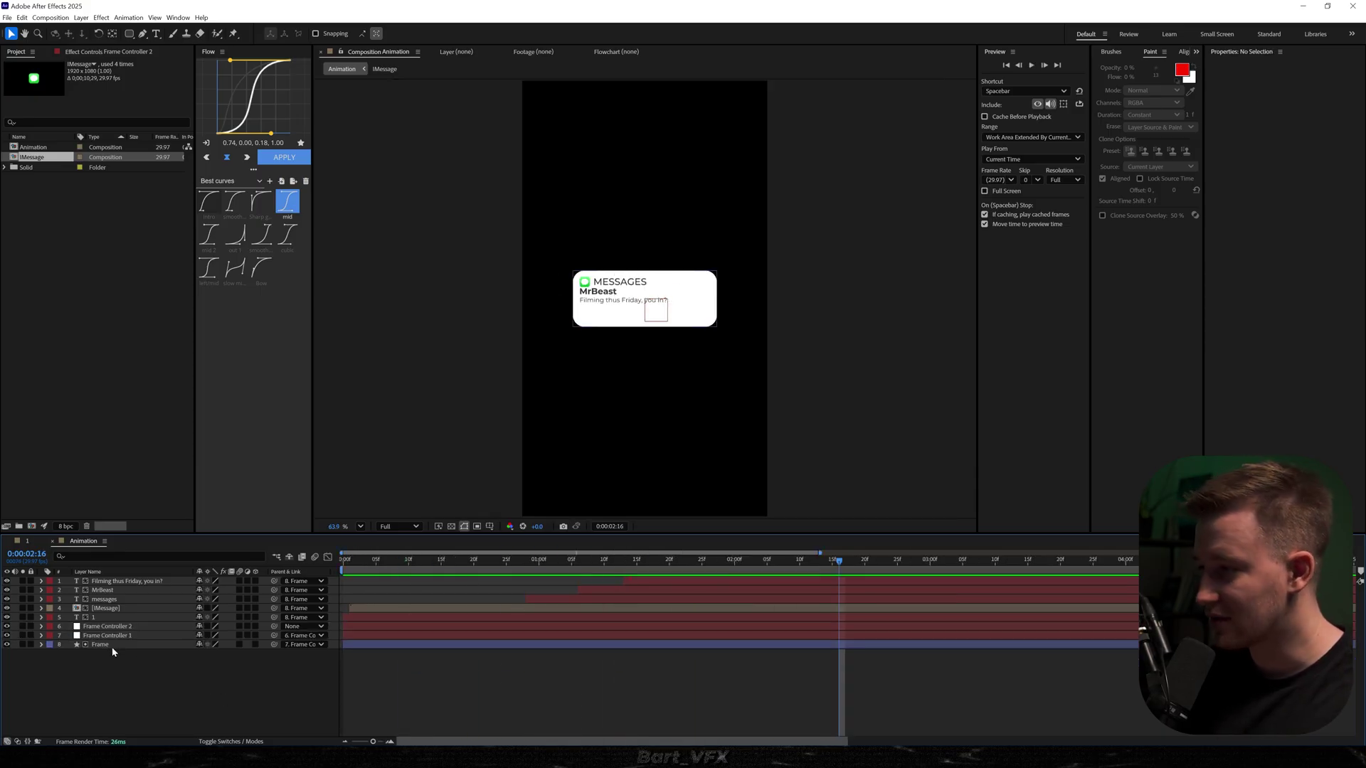
Step: Set Frame's Opacity to 0% two frames later to create the fade-out
click(112, 645)
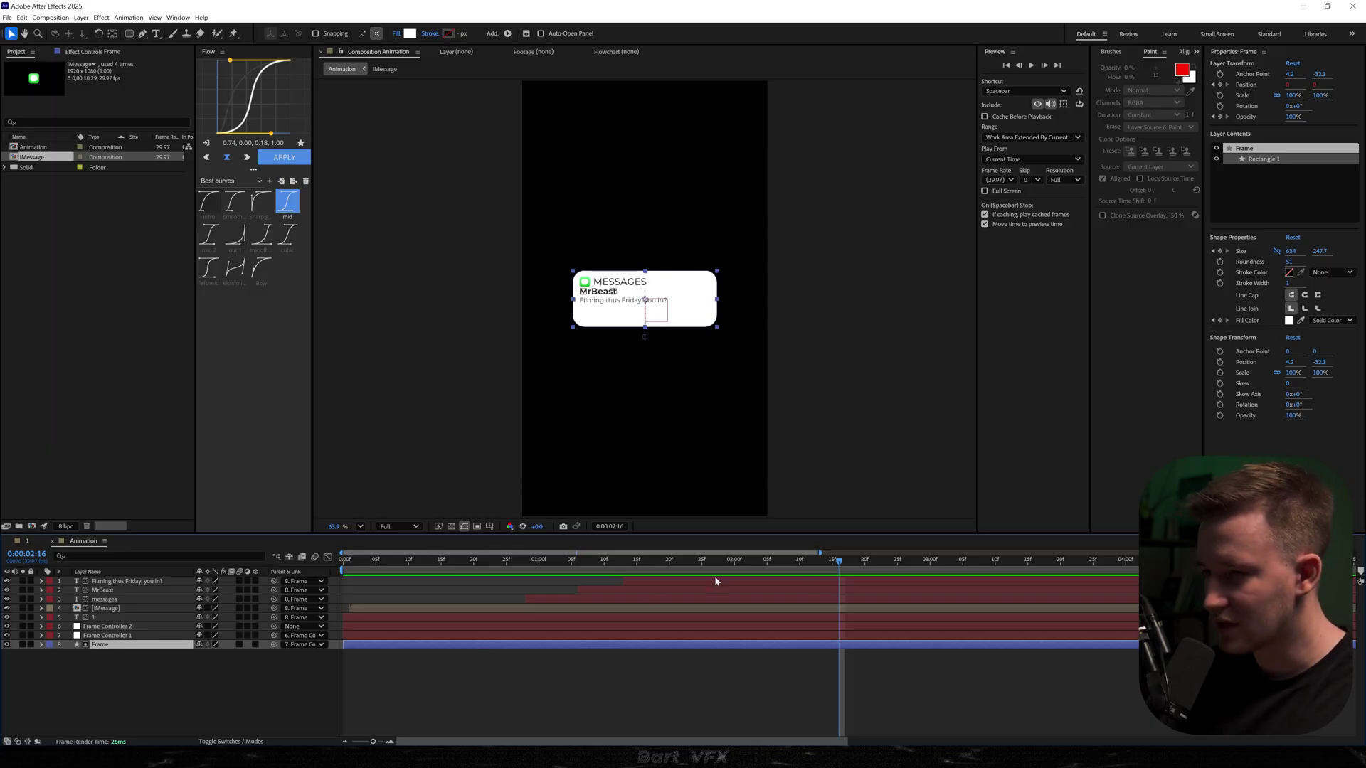
key(t)
key(Page_Down)
key(Page_Down)
key(Page_Down)
key(Page_Down)
key(Page_Down)
drag(202, 657, 175, 658)
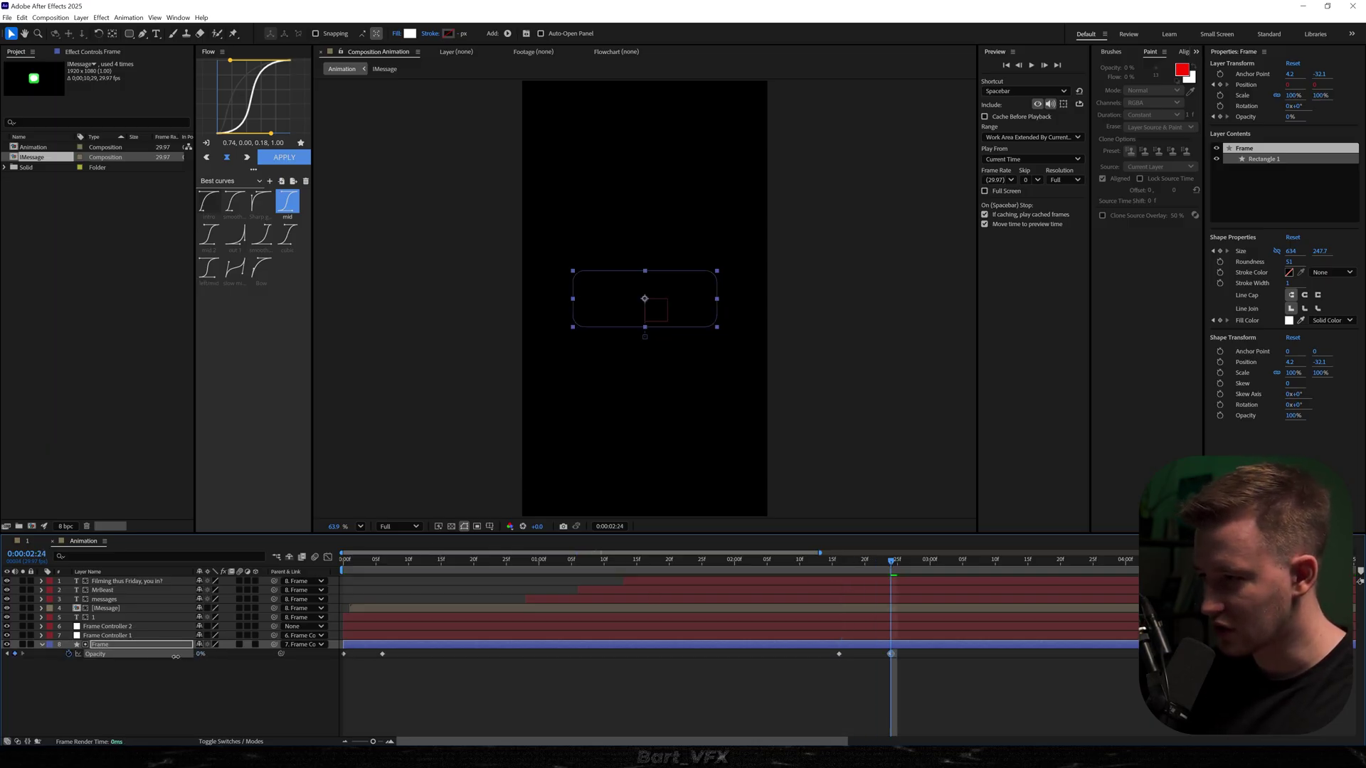
key(Page_Down)
key(Page_Down)
key(Page_Down)
Step: Move both Opacity keyframes later, apply Easy Ease, and replay from the start
drag(851, 654, 955, 655)
key(F9)
click(936, 662)
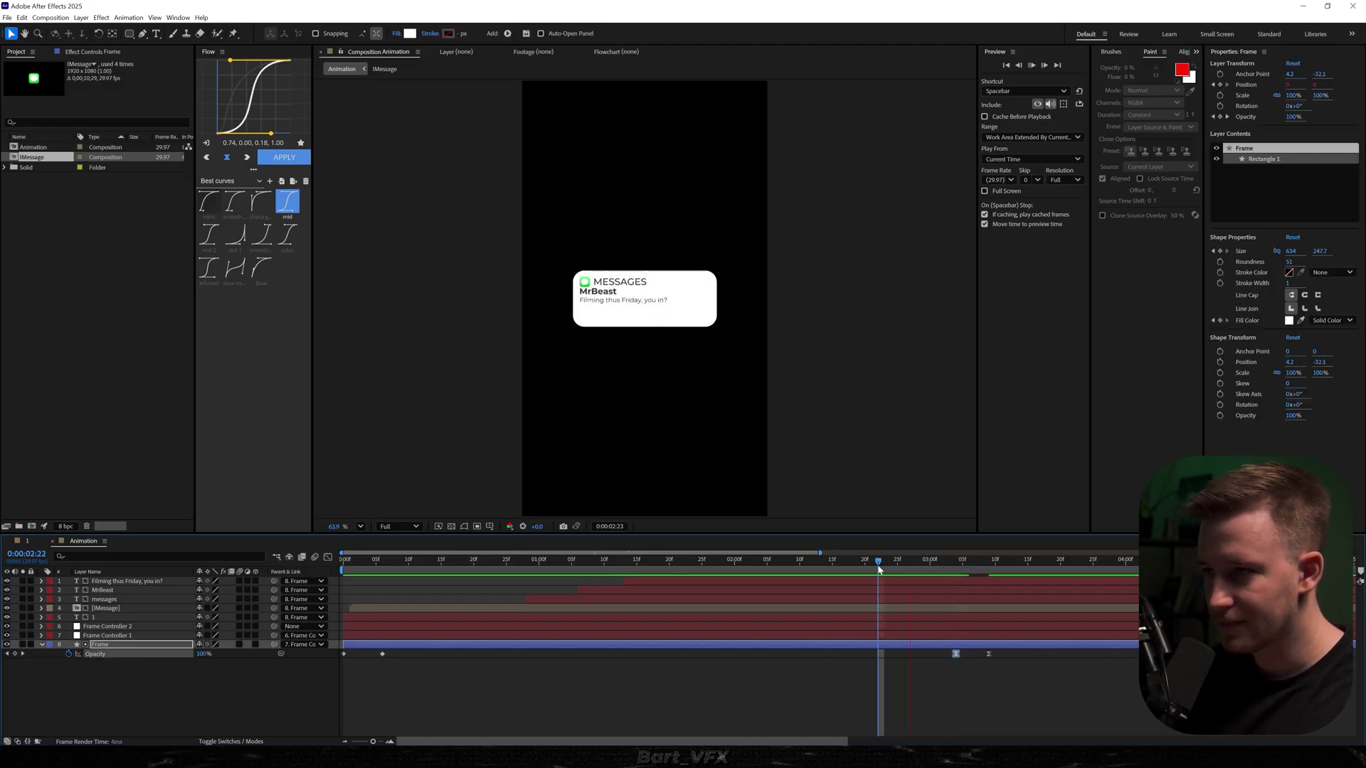
key(Home)
key(space)
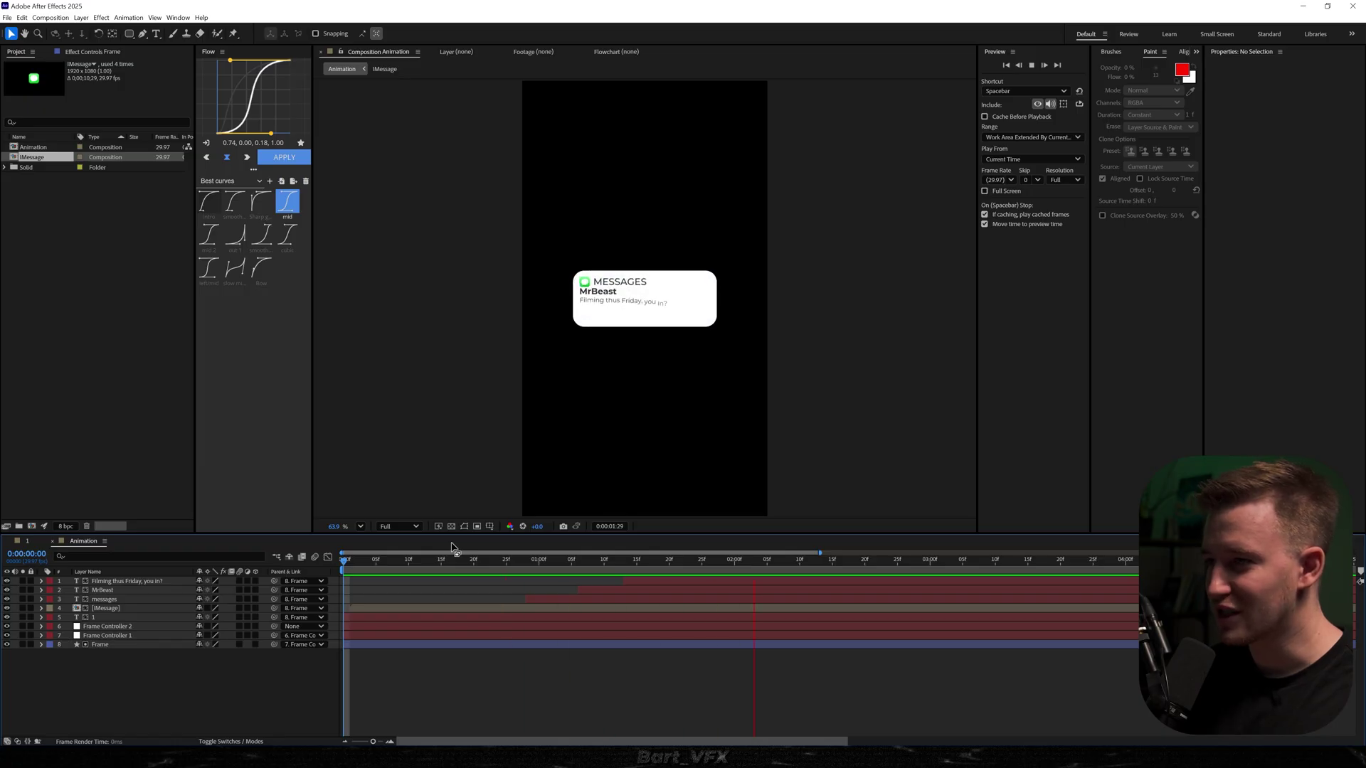
key(space)
drag(70, 333, 422, 630)
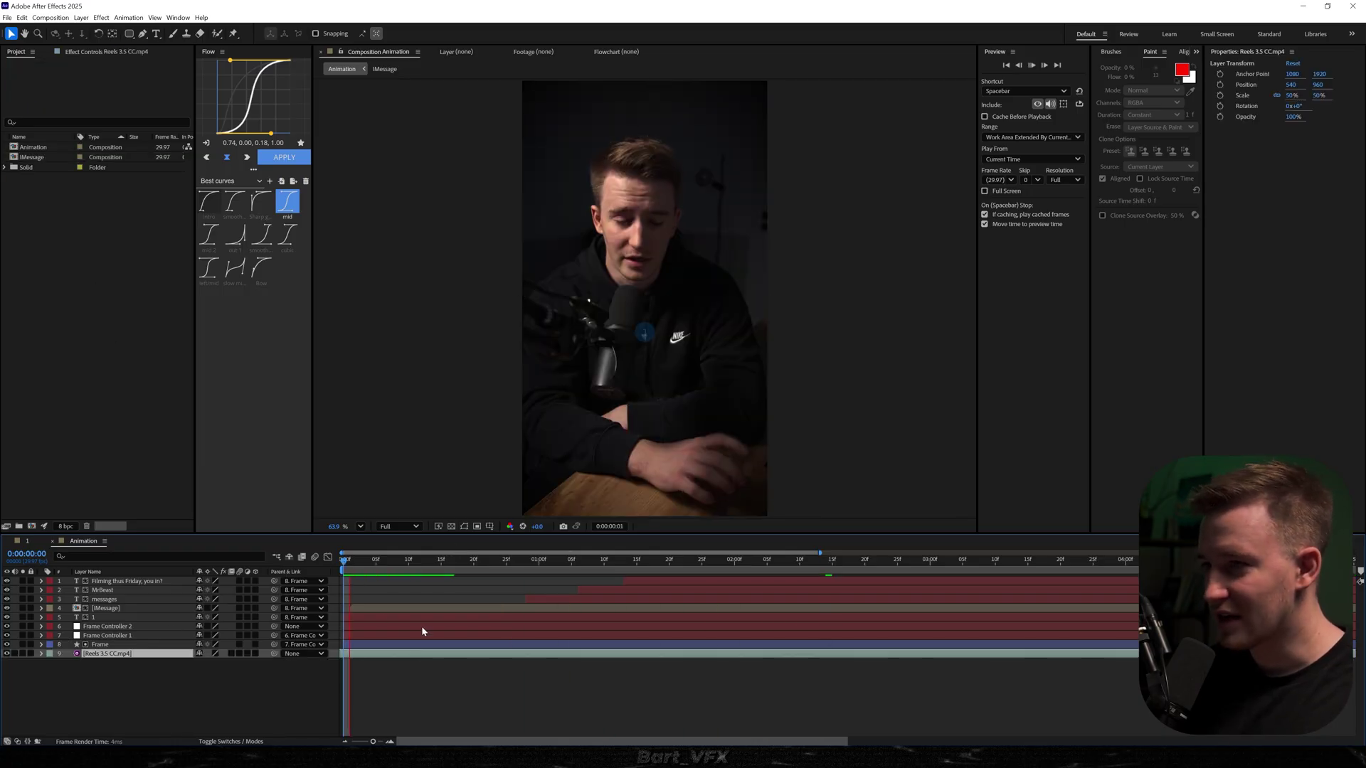
key(space)
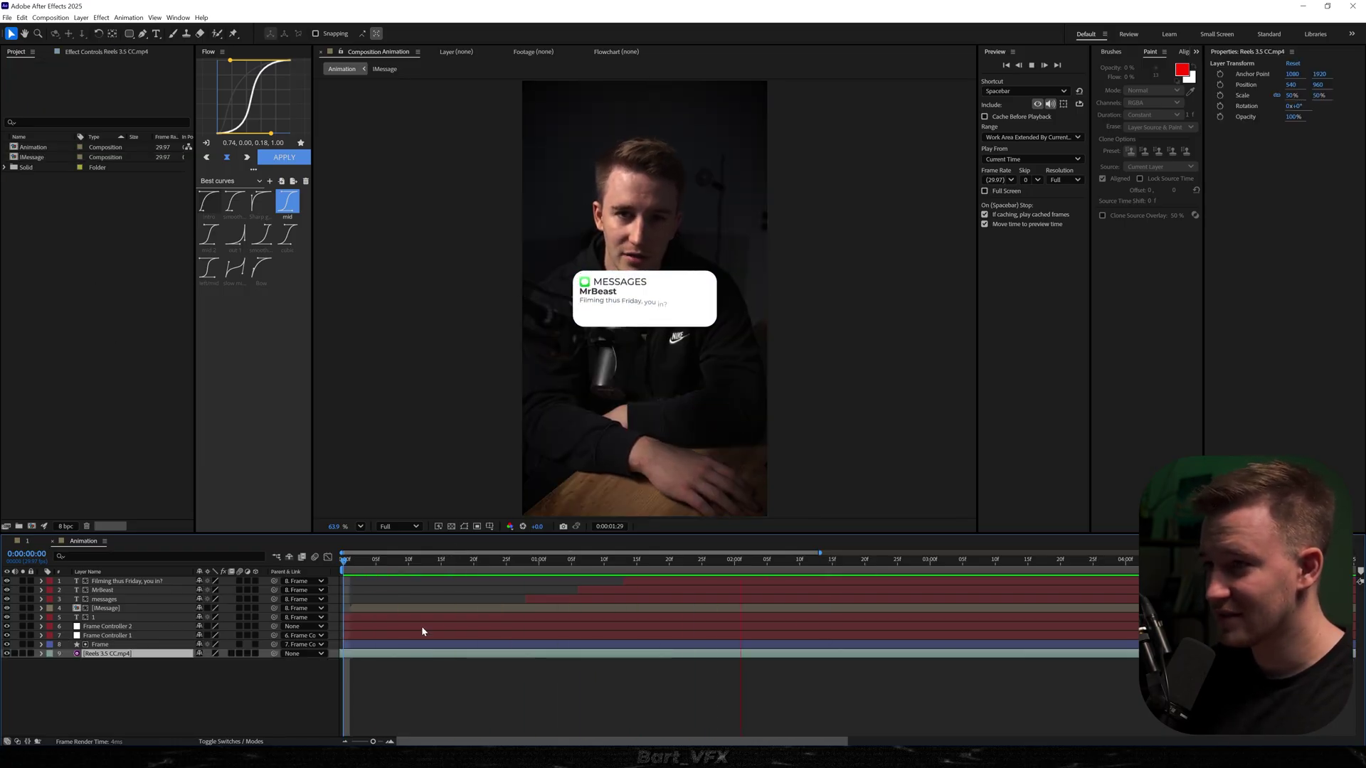
click(134, 678)
key(ctrl+alt+y)
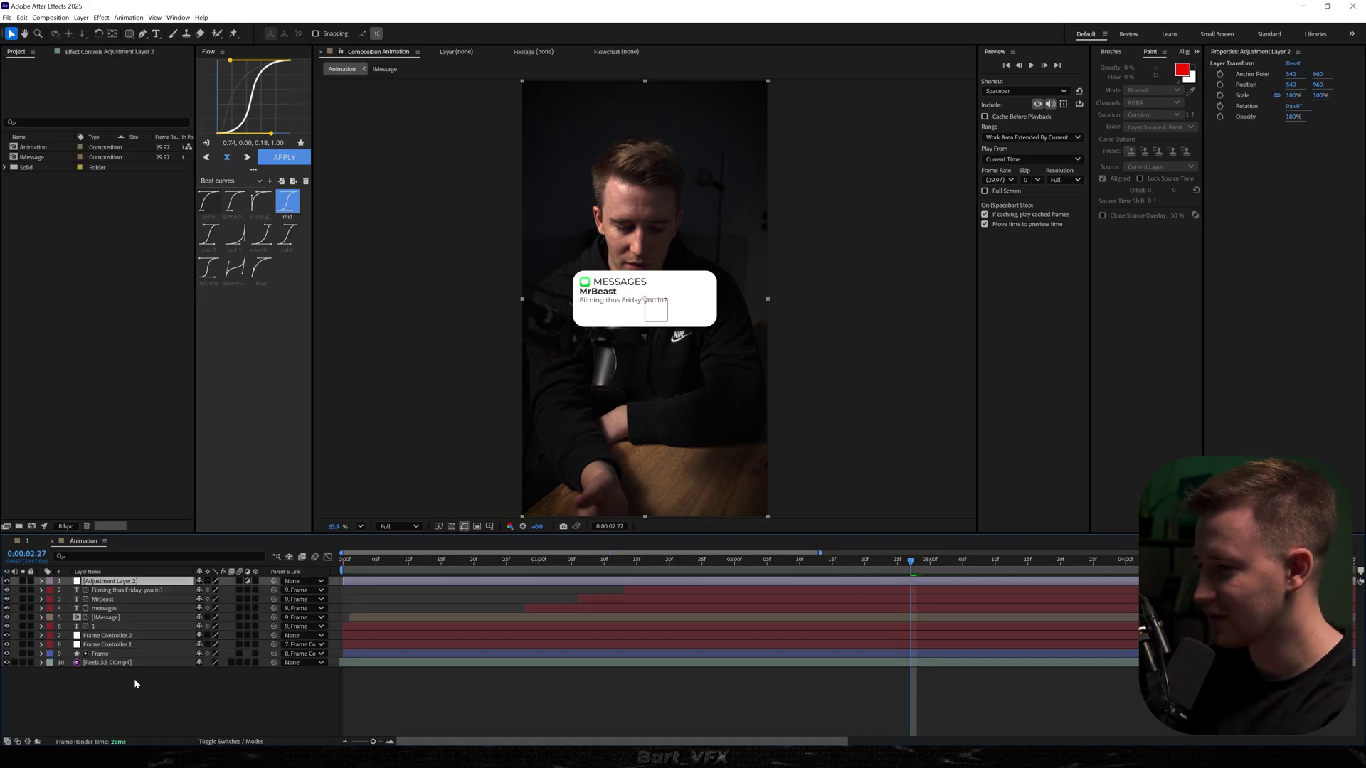
key(ctrl+space)
text(zoom)
key(Return)
key(space)
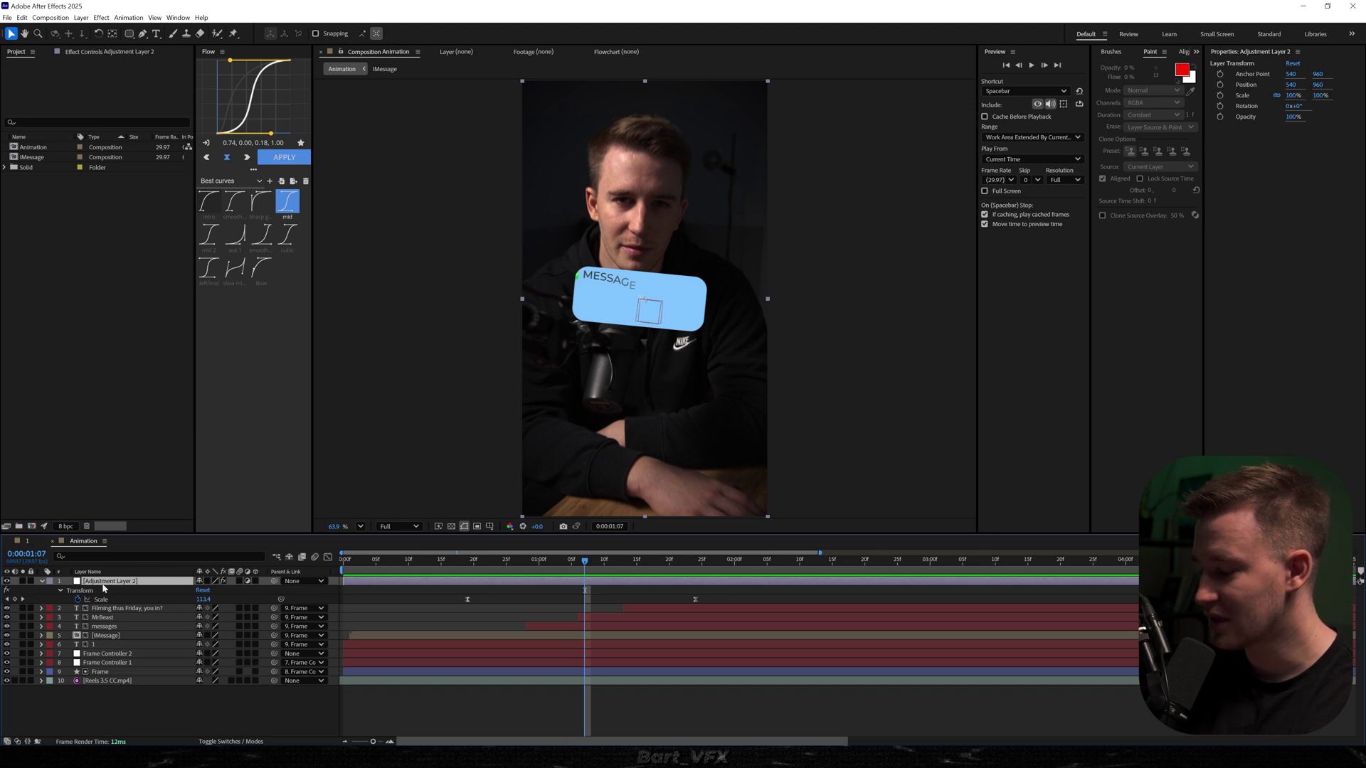
key(Delete)
click(106, 658)
Step: Delete the reel footage layer and brighten the card fill to #AA00FF
key(Delete)
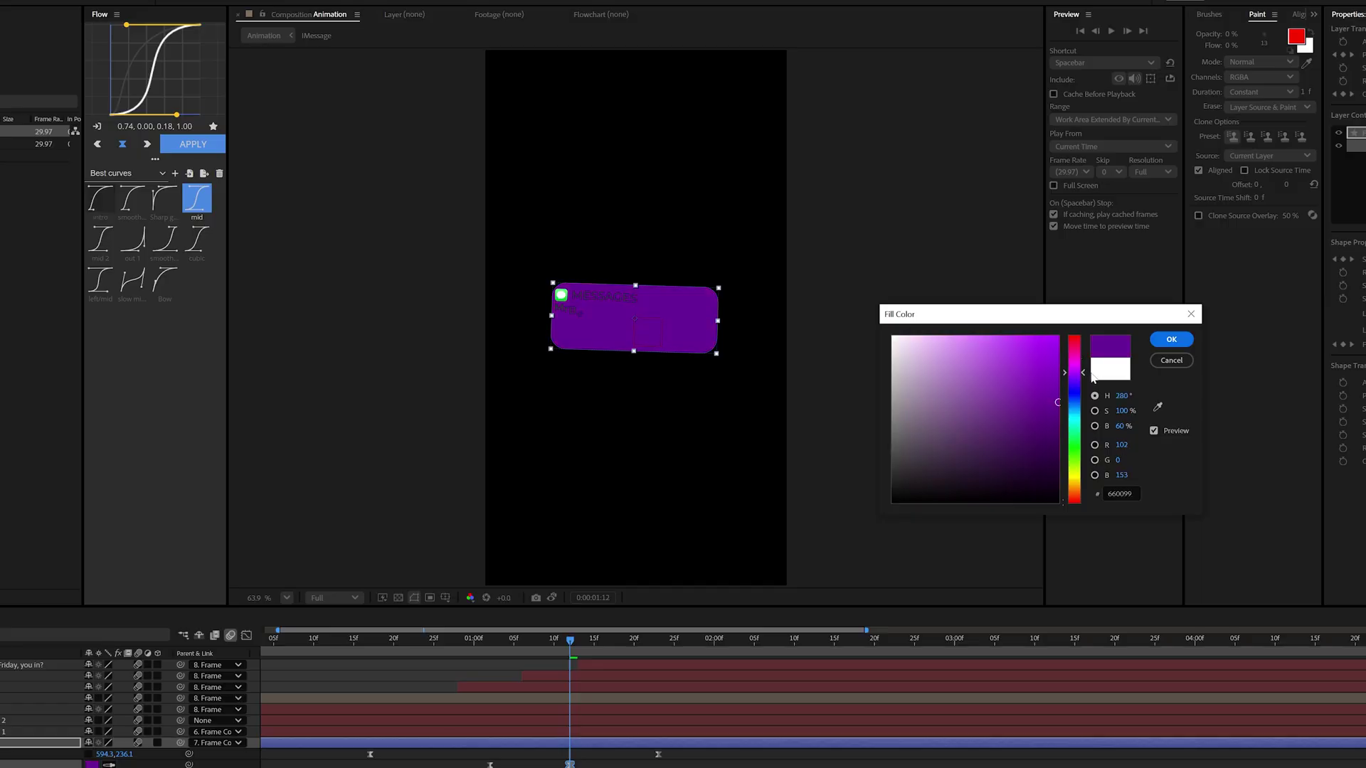
drag(1019, 401, 1064, 330)
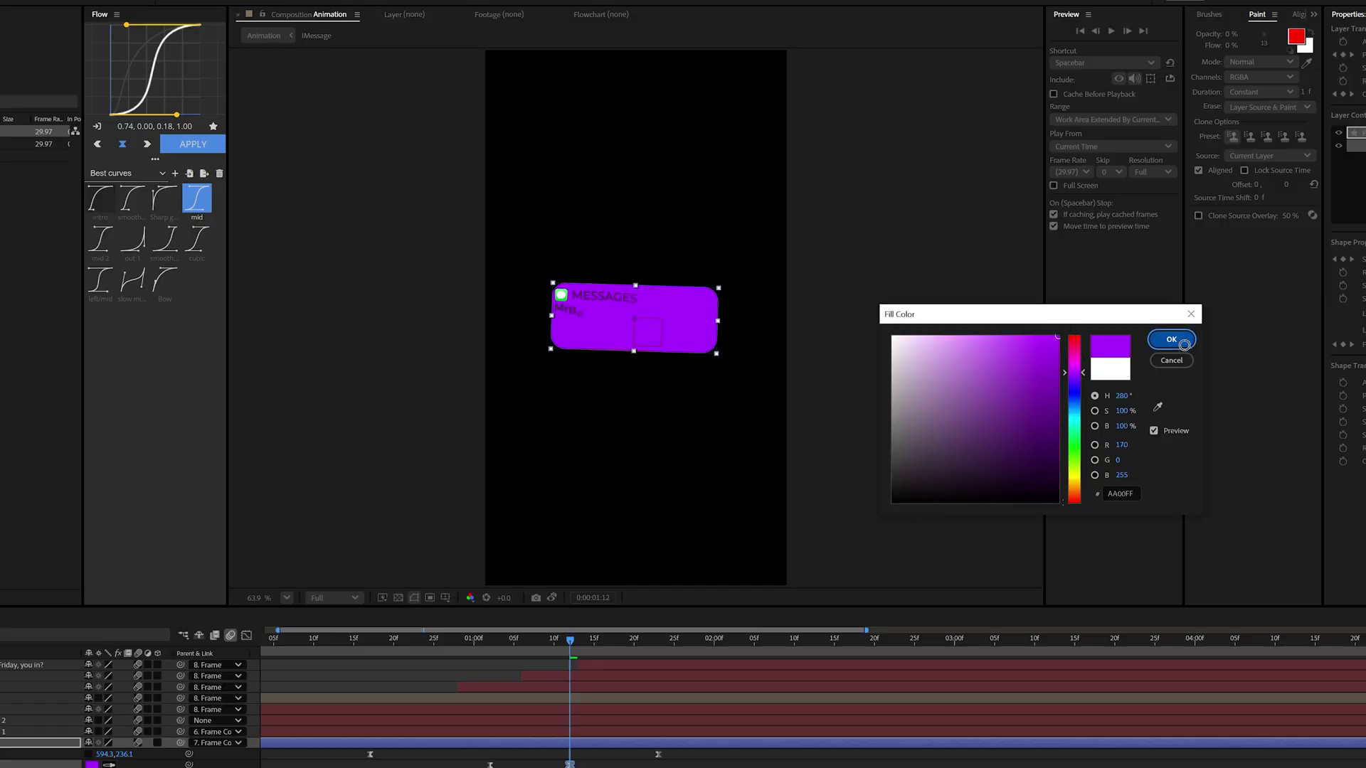